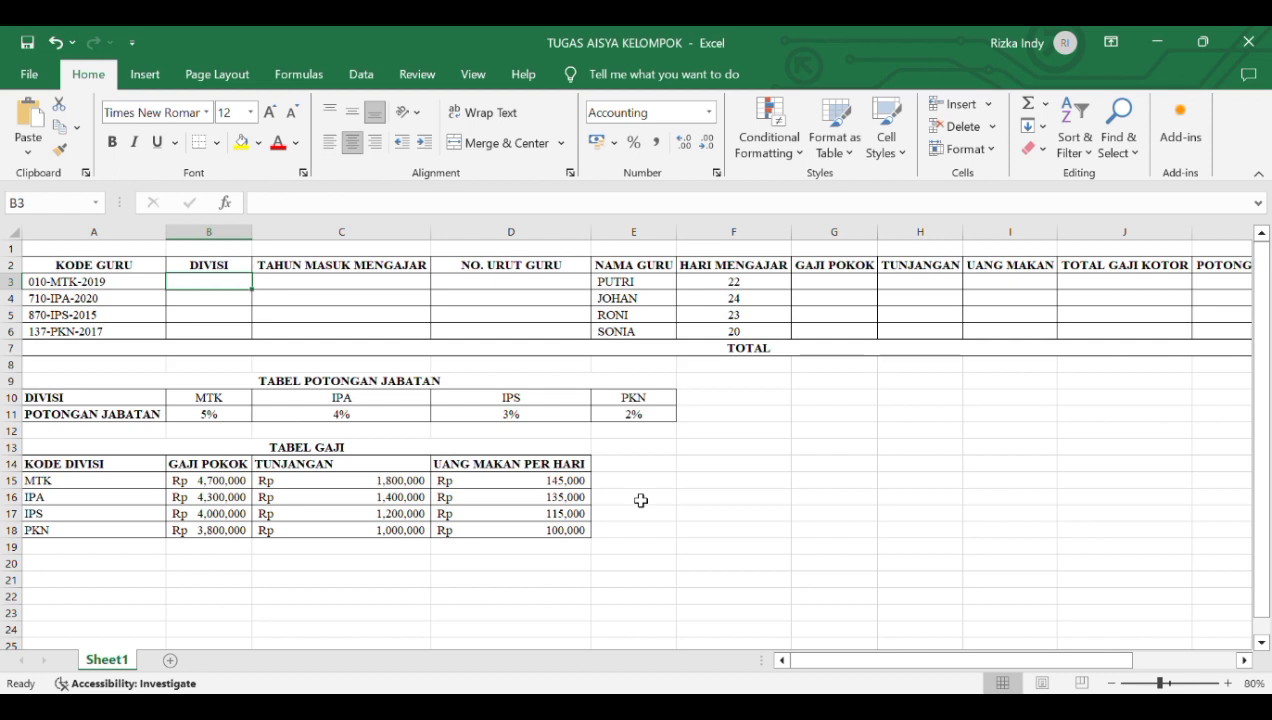
Enter =MID(A3,5,3) in B3 to extract the DIVISI code from the first KODE GURU
type("=")
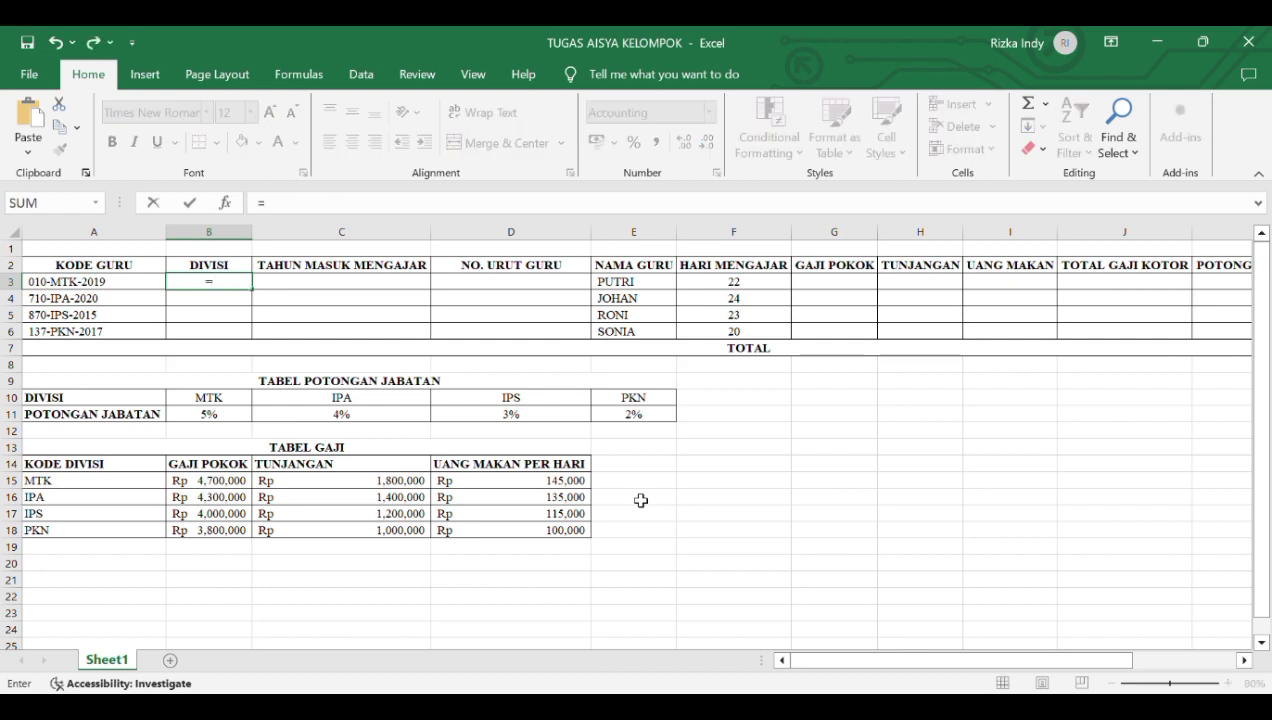
type("MID")
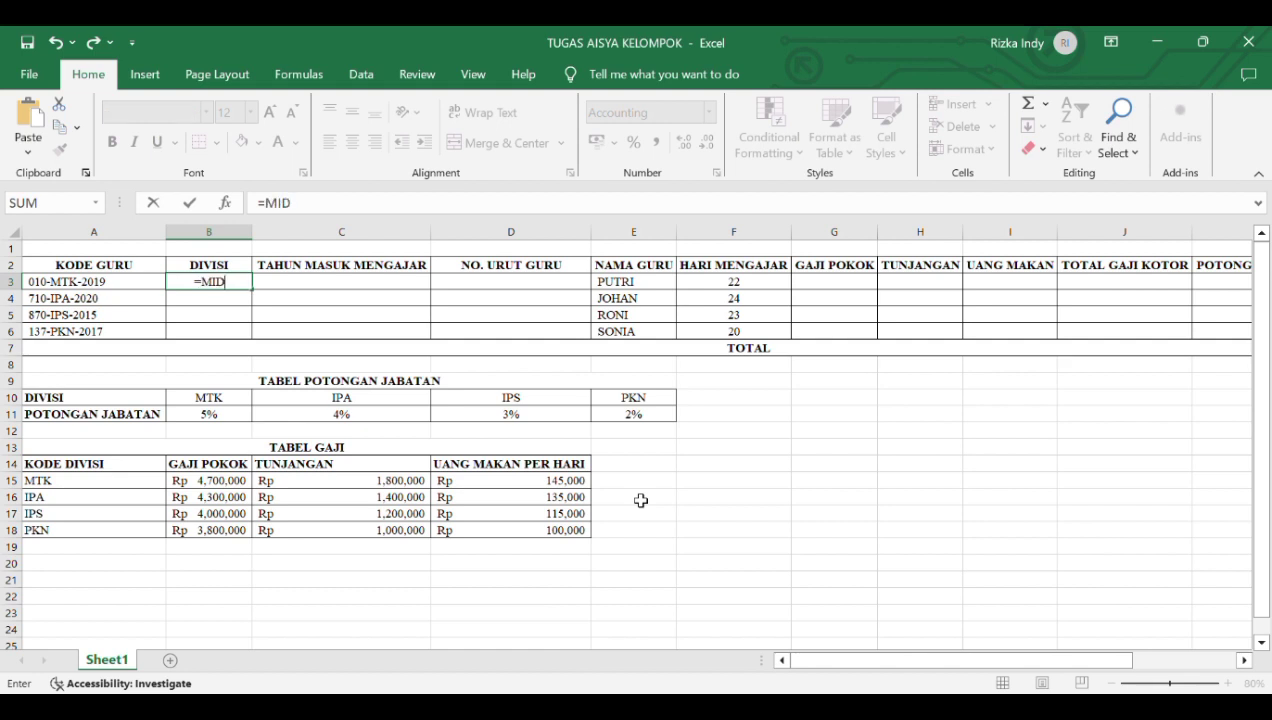
type("(")
left_click(128, 282)
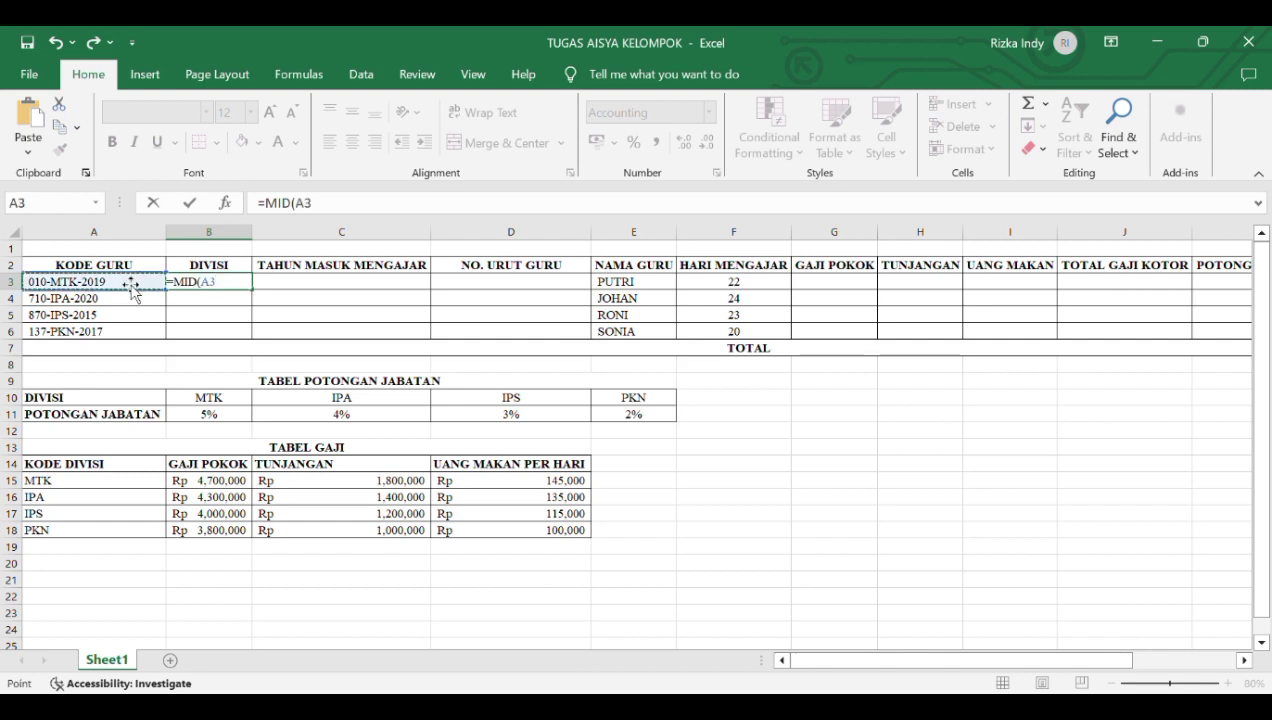
type(",5")
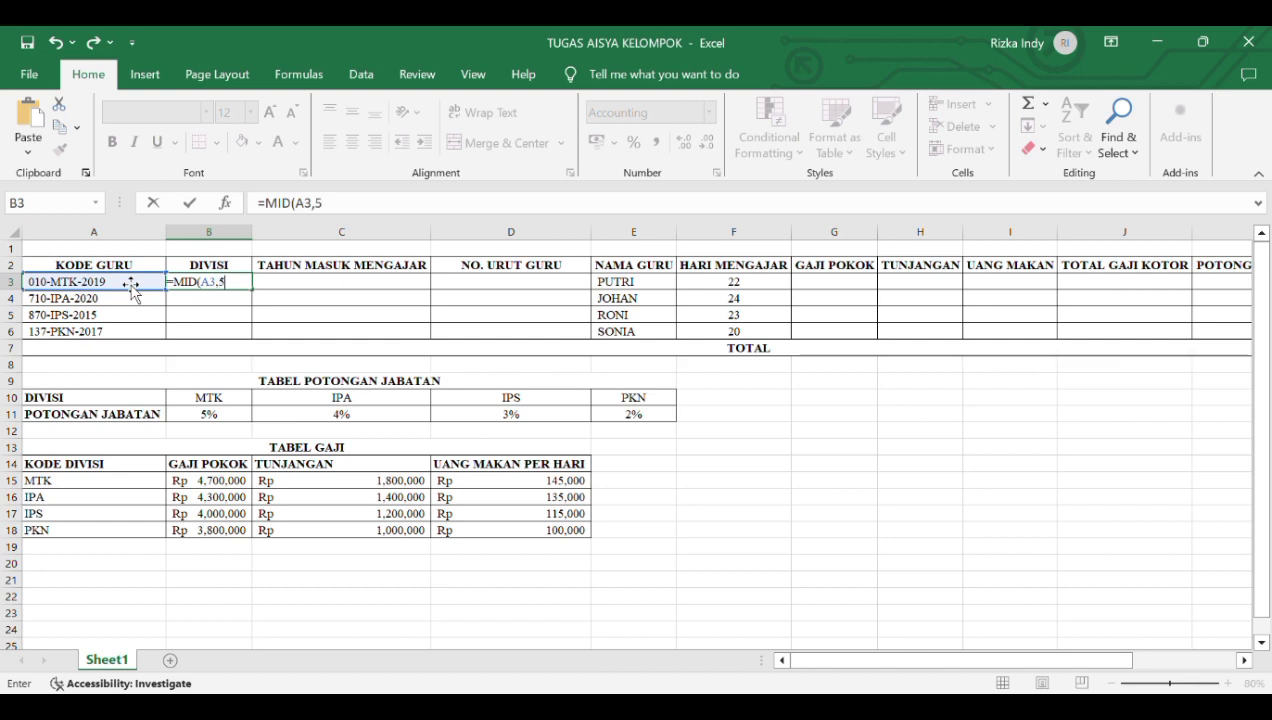
type(",3)")
key("Return")
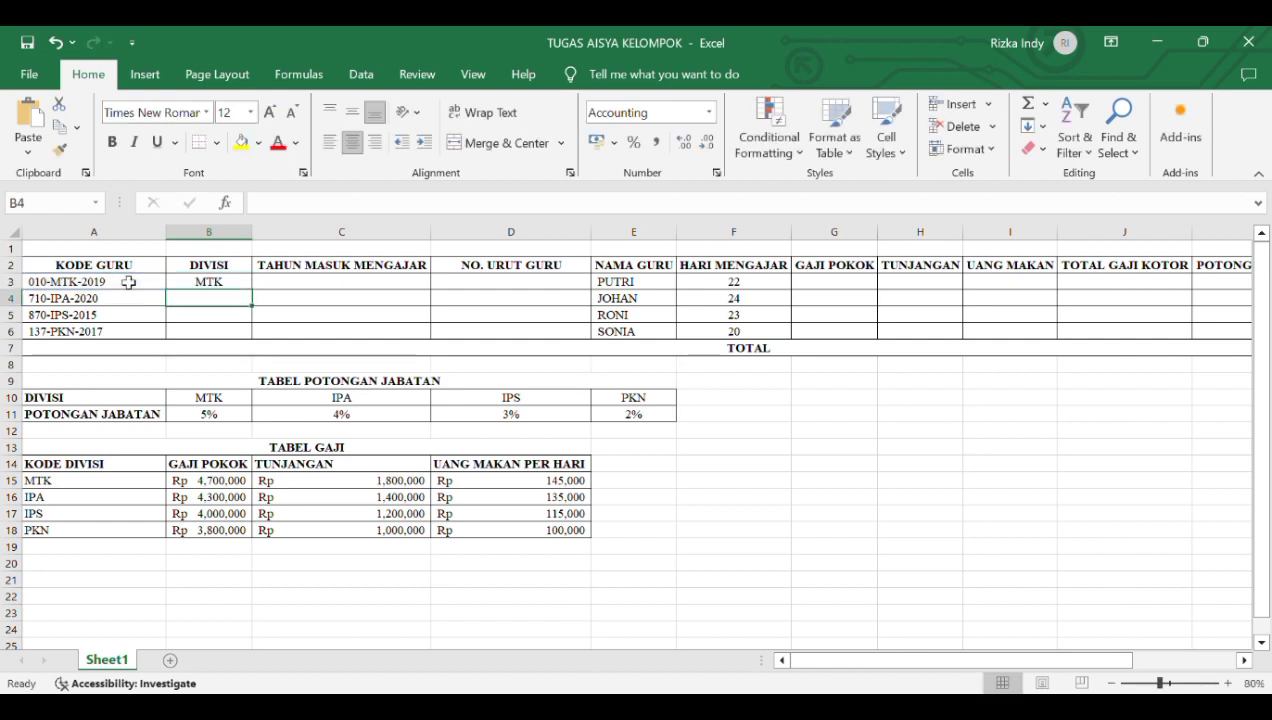
Fill the MID formula from B3 down through B6 in the DIVISI column
key("Down")
key("Down")
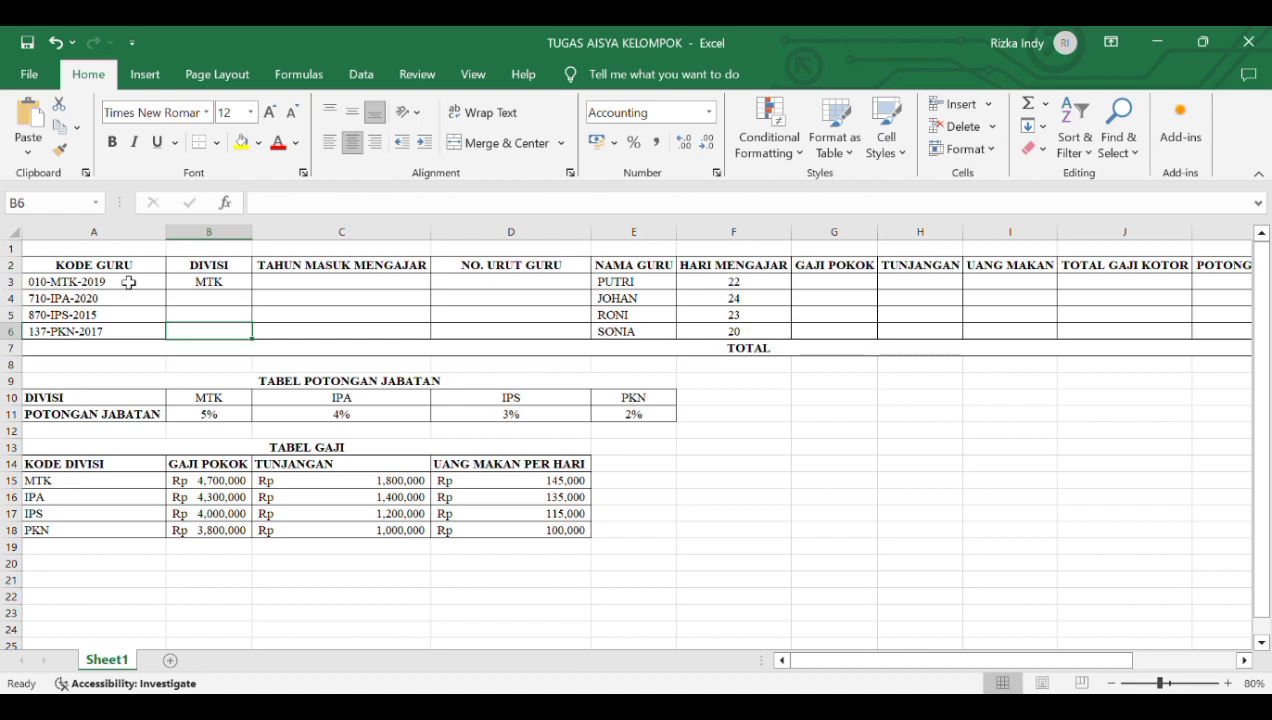
key("shift+Up")
key("shift+Up")
key("shift+Up")
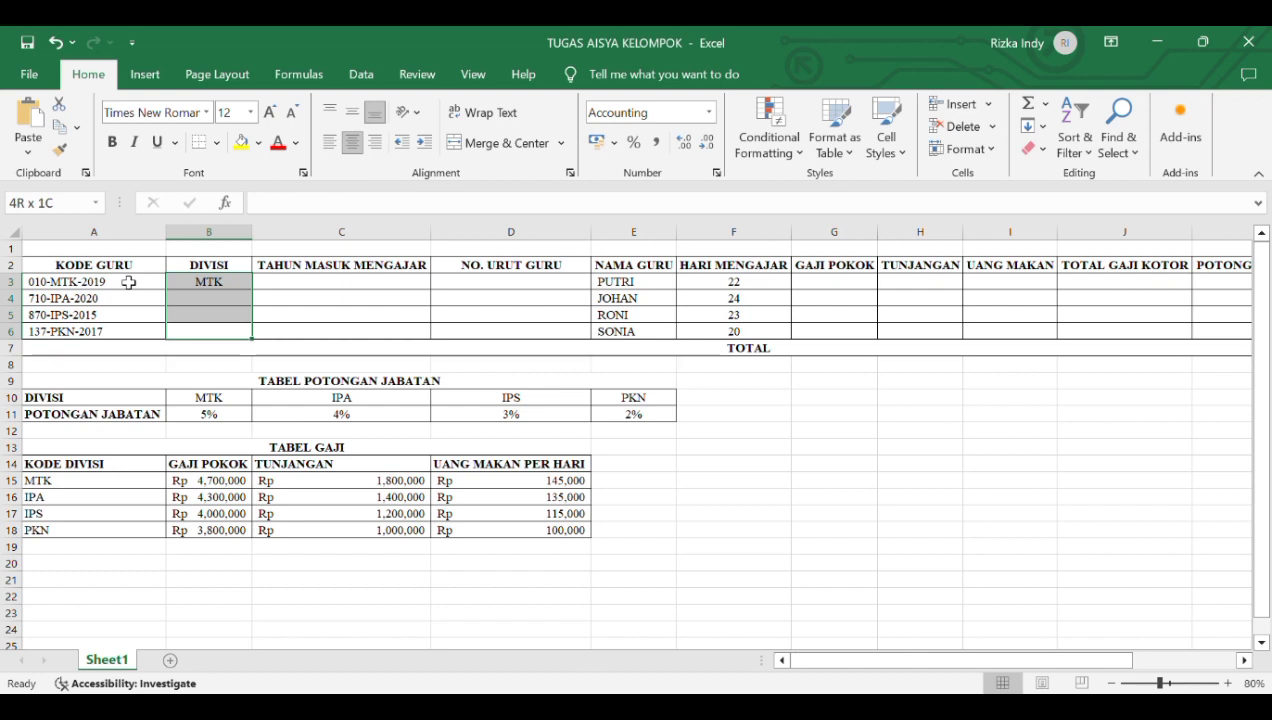
key("ctrl+d")
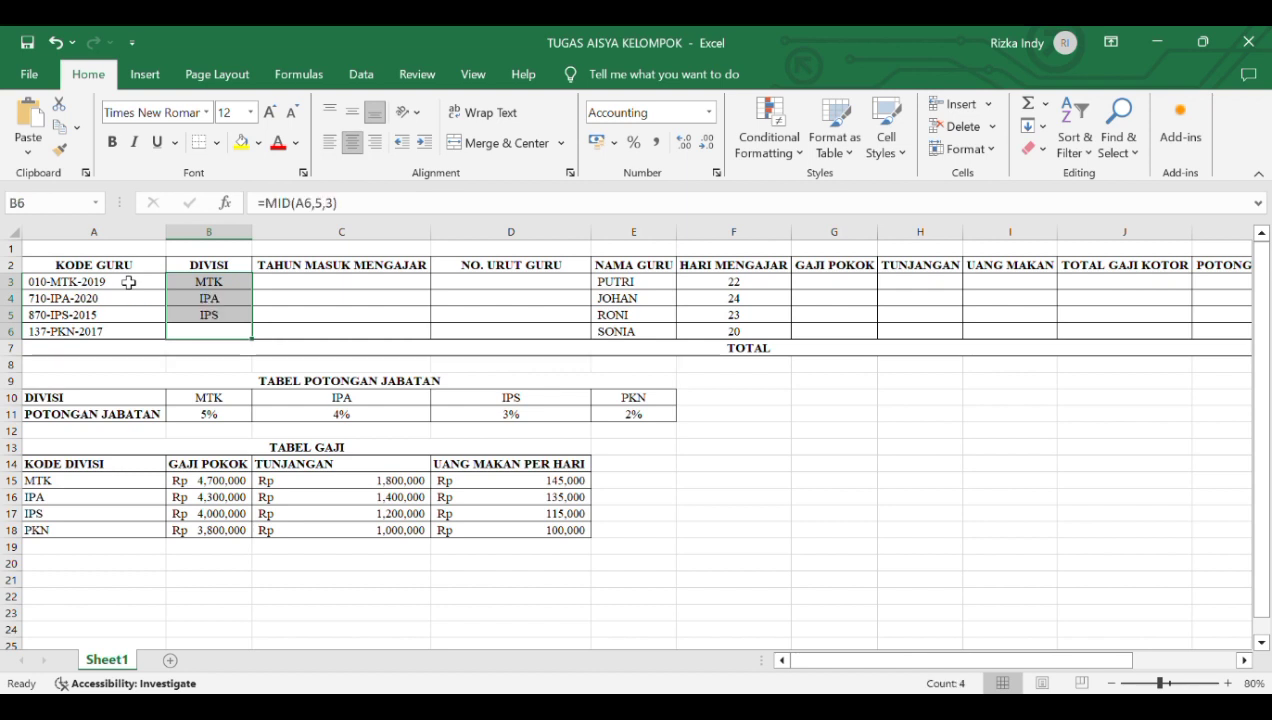
Enter =RIGHT(A3,4) in C3 to extract the TAHUN MASUK MENGAJAR from the first KODE GURU
key("Right")
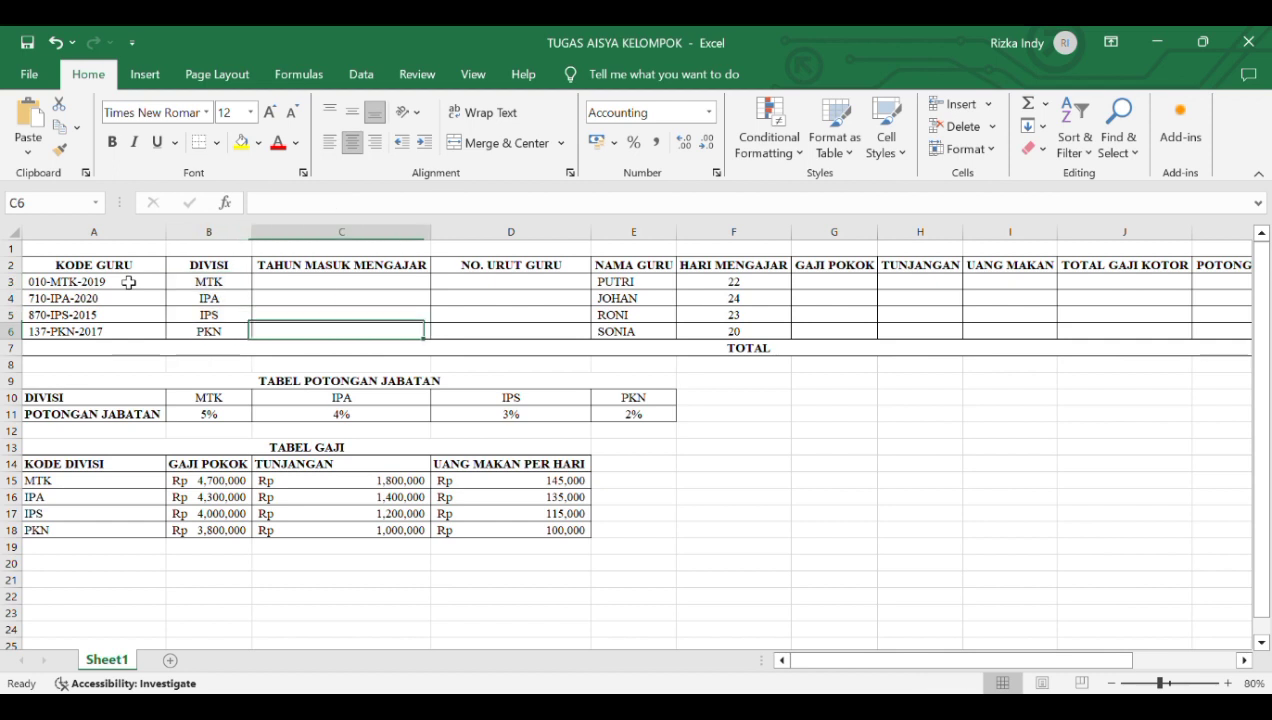
key("Up")
key("Up")
key("Up")
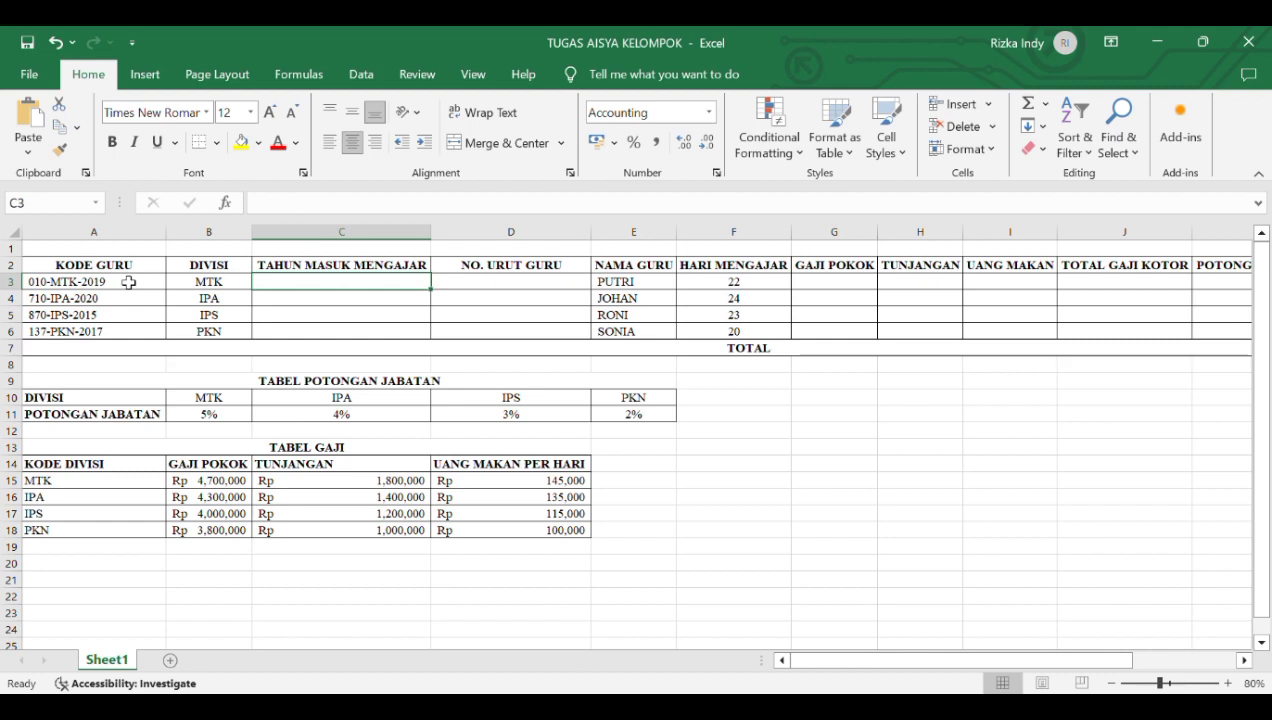
type("=")
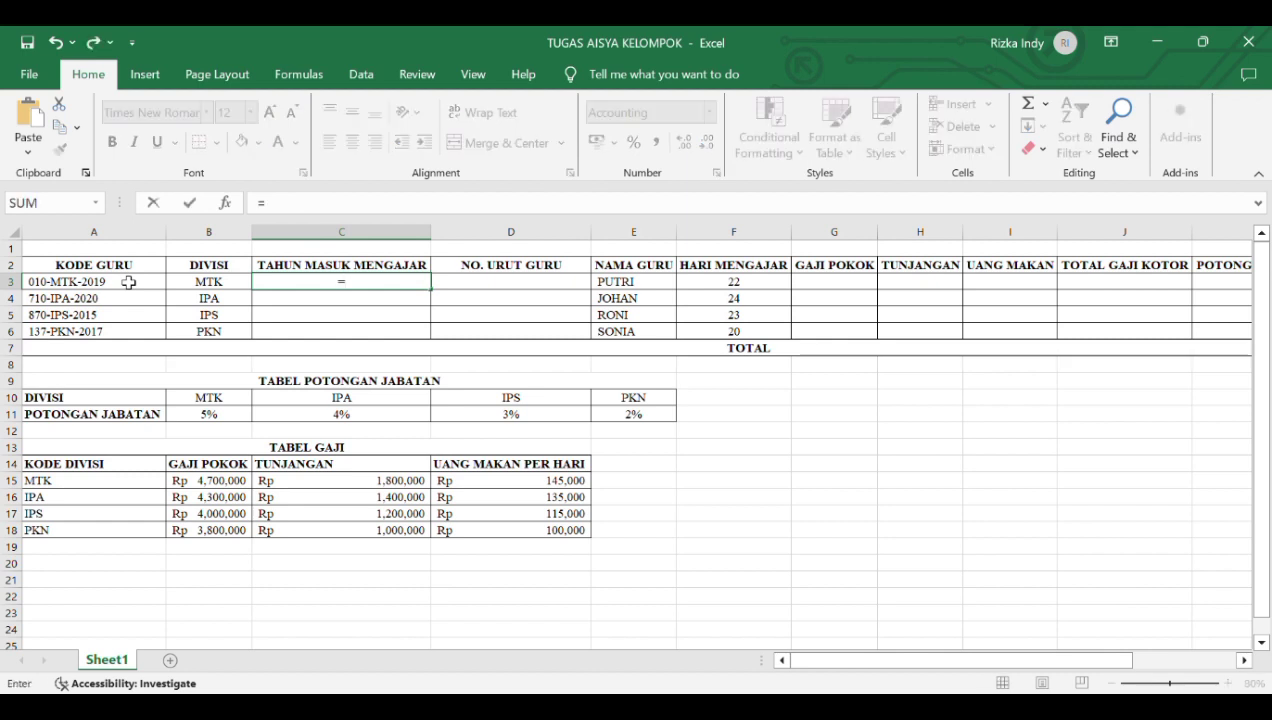
type("RIGHT")
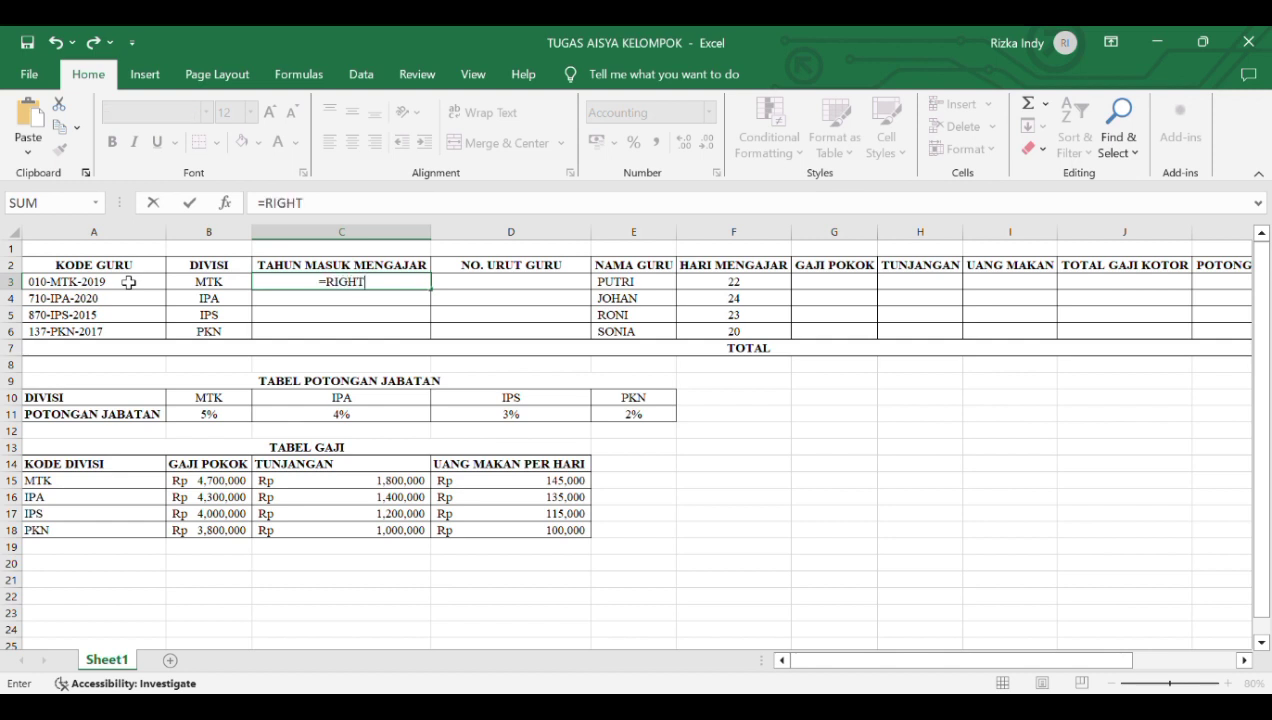
type("(")
left_click(126, 290)
type(",")
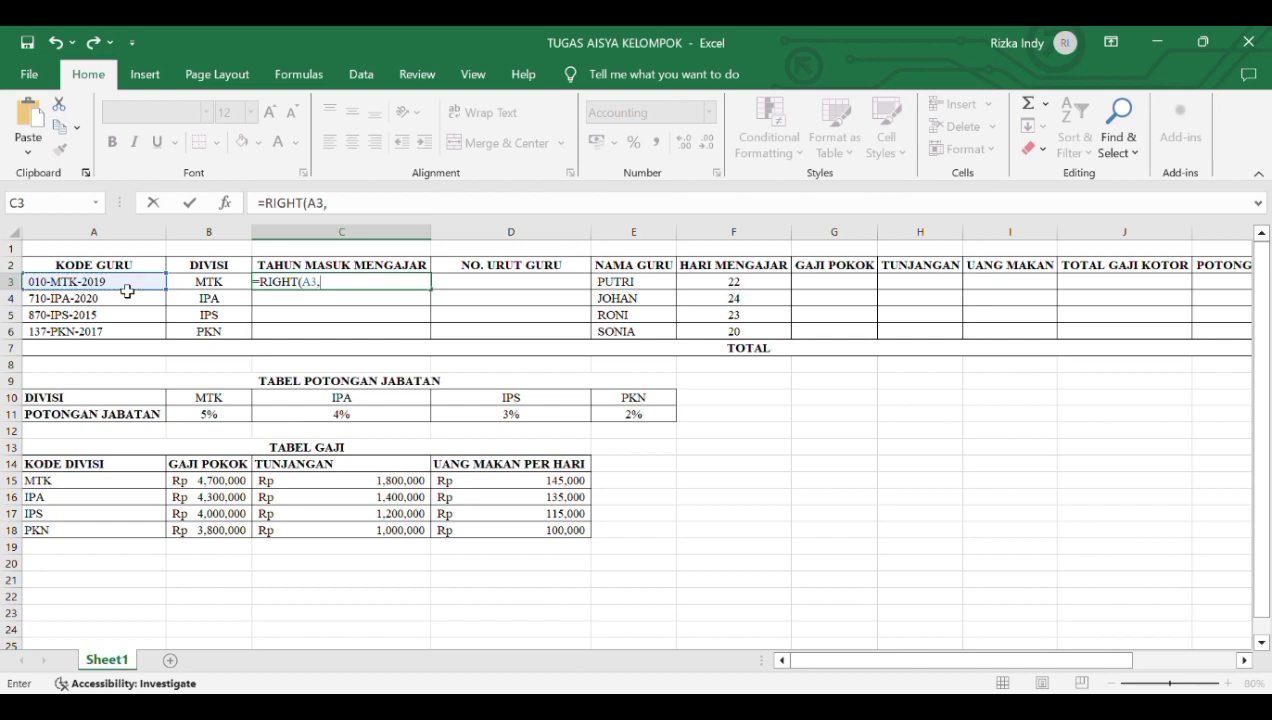
type("4)")
key("Return")
Fill the RIGHT formula from C3 down through C6 in the TAHUN MASUK MENGAJAR column
key("Down")
key("Down")
key("shift+Up")
key("shift+Up")
key("shift+Up")
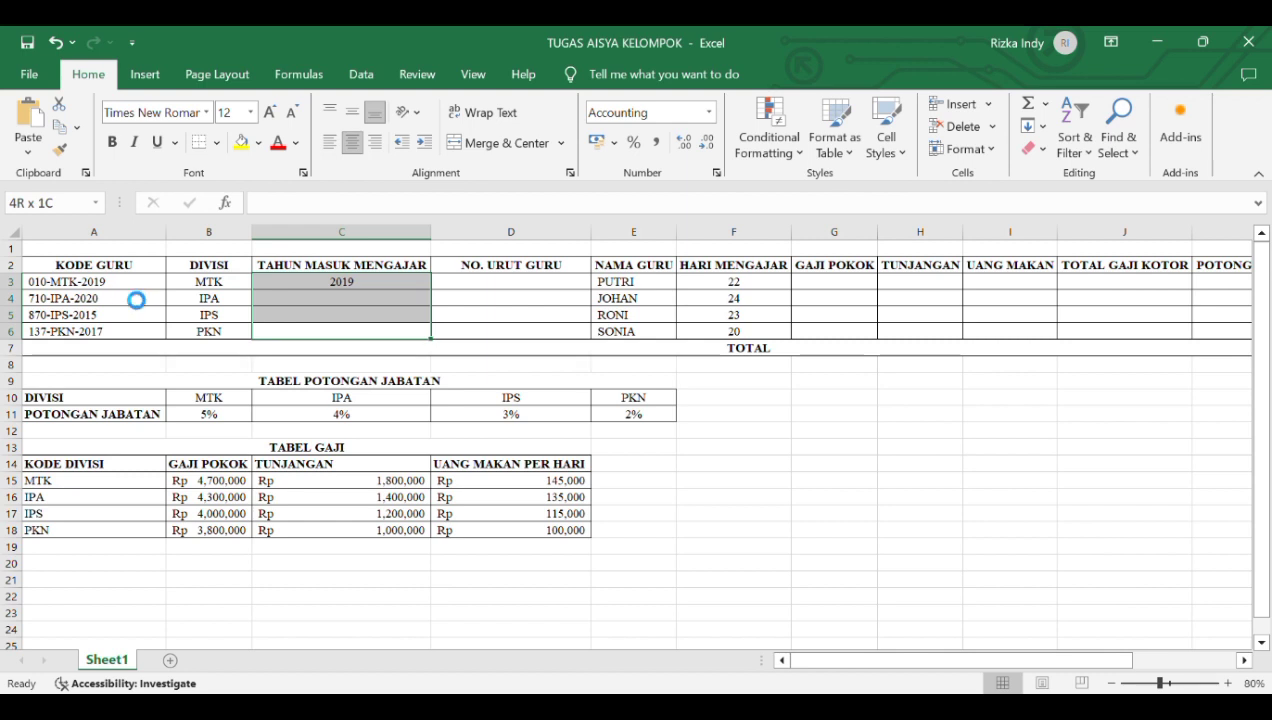
key("ctrl+d")
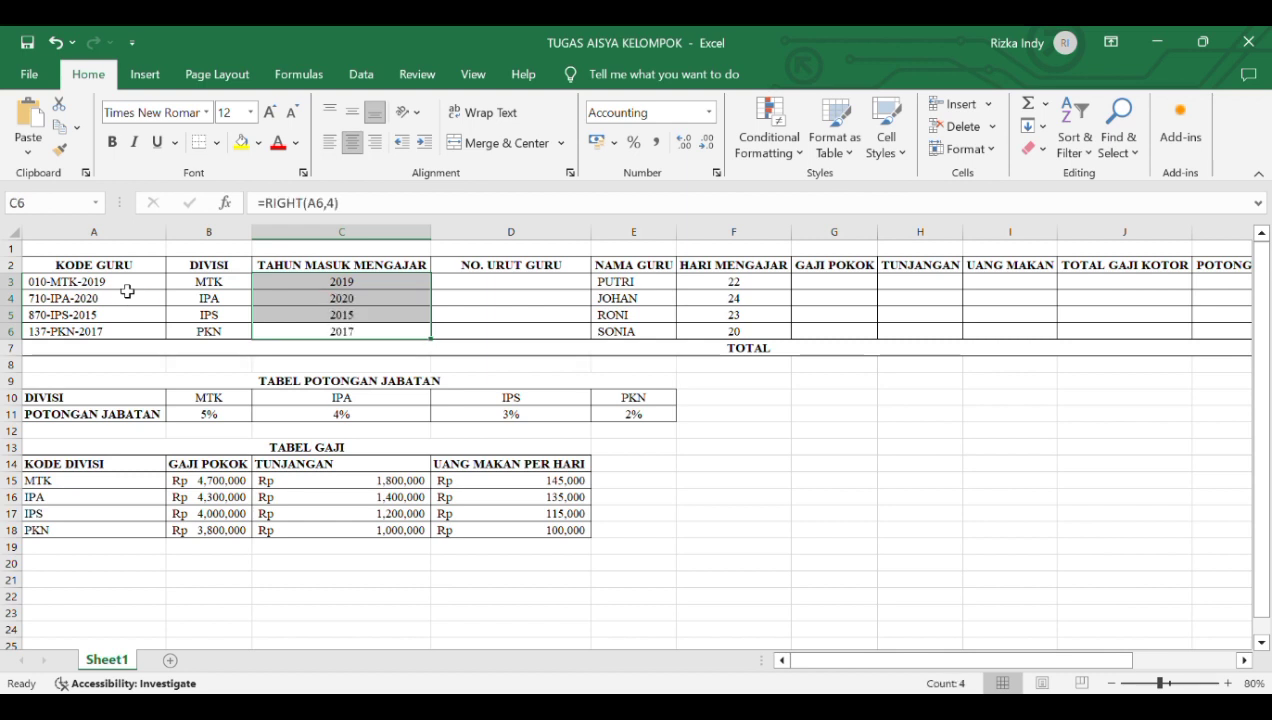
Enter =LEFT(A3,3) in D3 to extract the NO. URUT GURU from the first KODE GURU
key("Right")
key("Up")
key("Up")
key("Up")
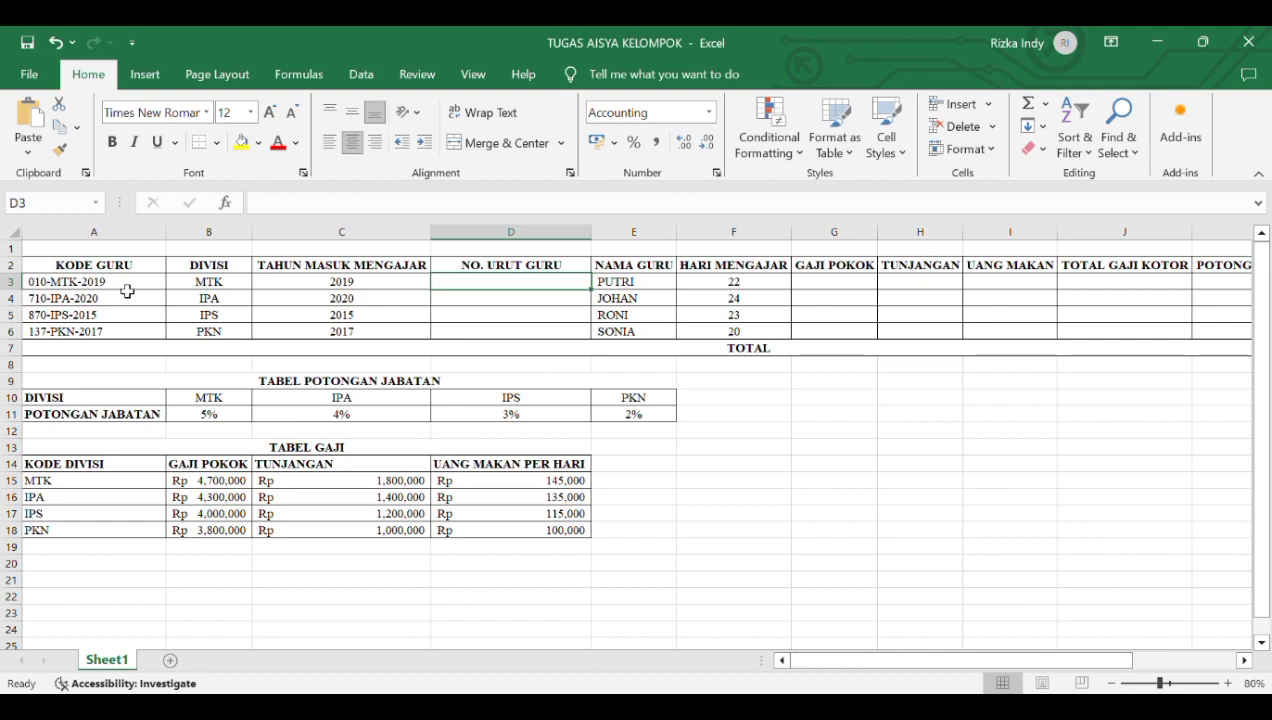
type("=LEFT")
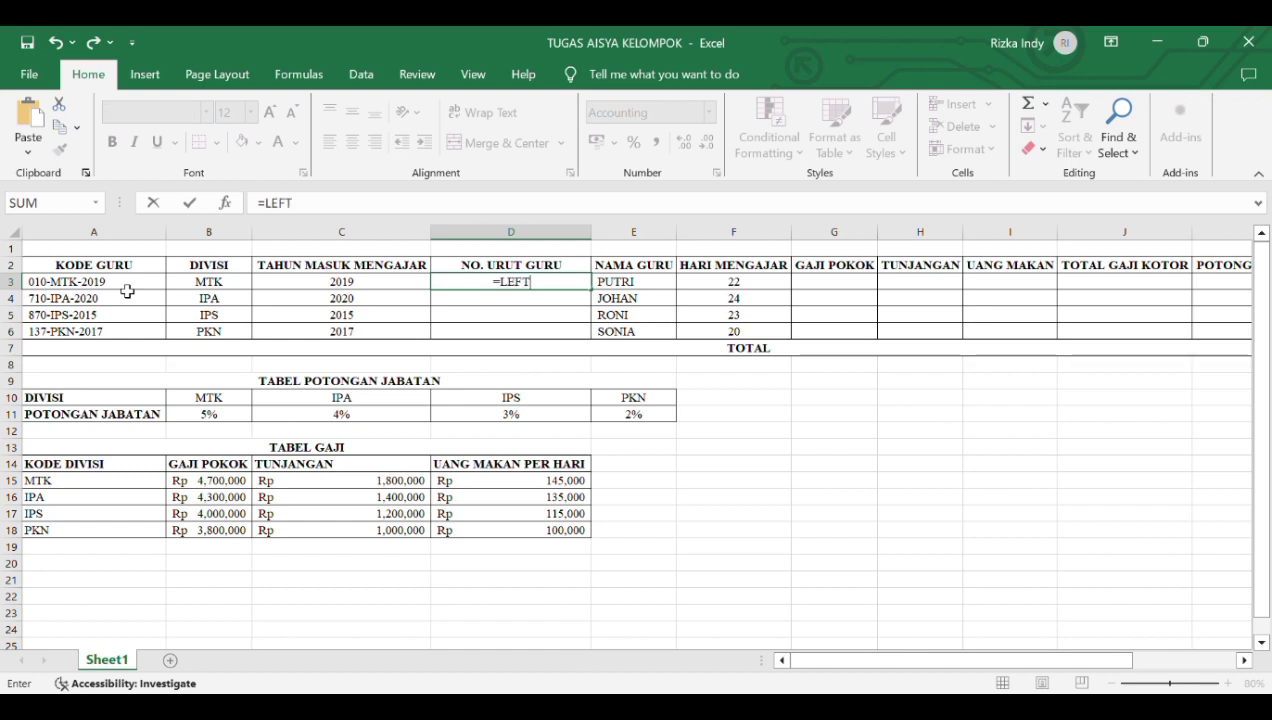
type("(")
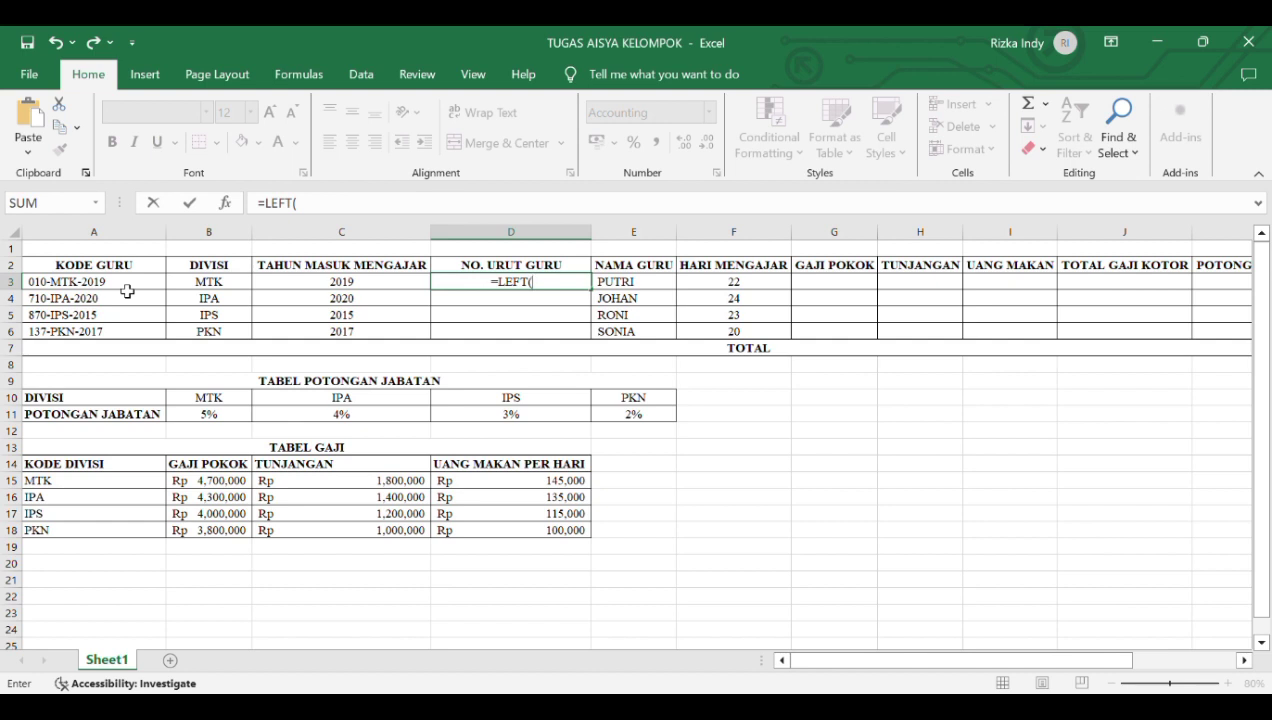
left_click(127, 291)
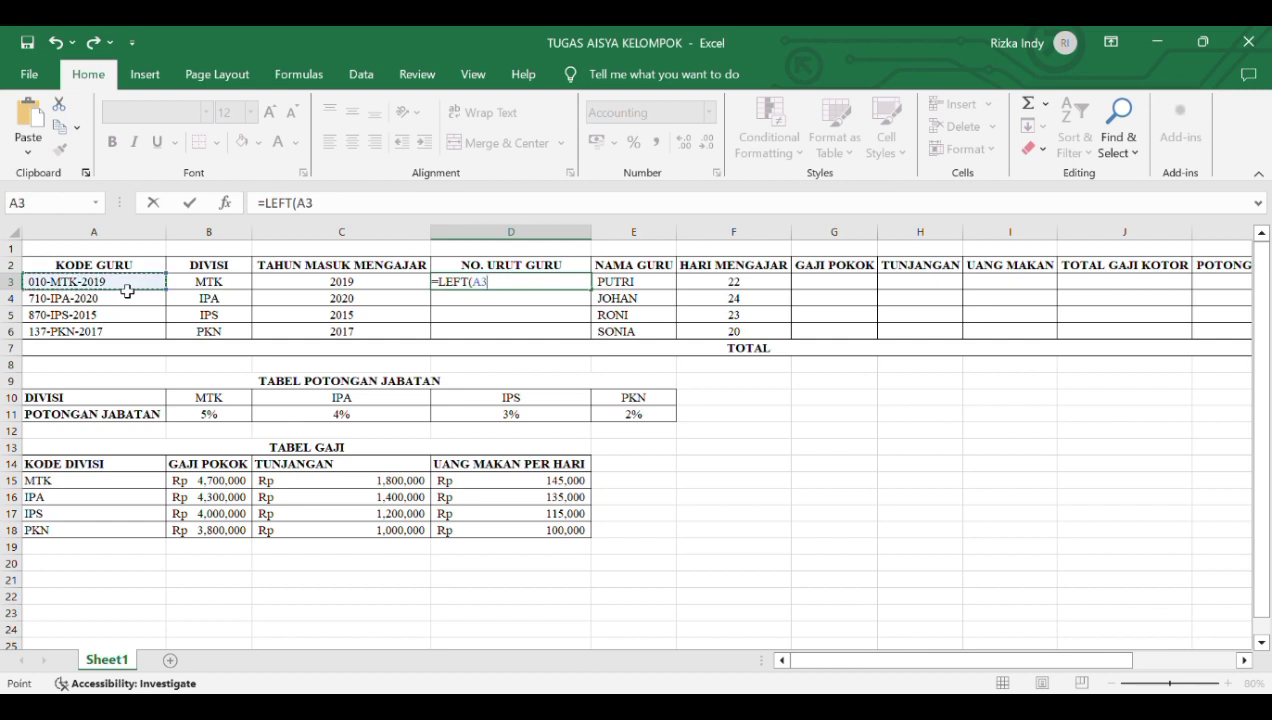
type(",")
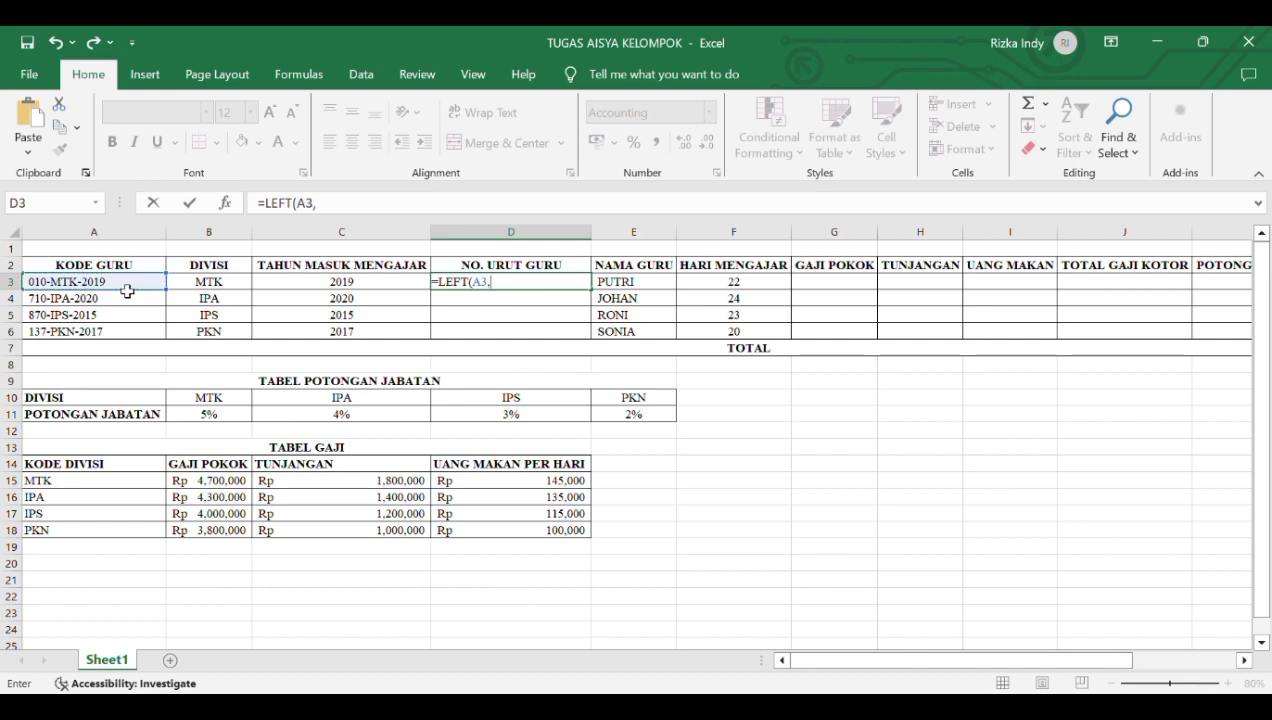
type("3)")
key("Return")
Fill the LEFT formula from D3 down through D6 in the NO. URUT GURU column
key("Down")
key("Down")
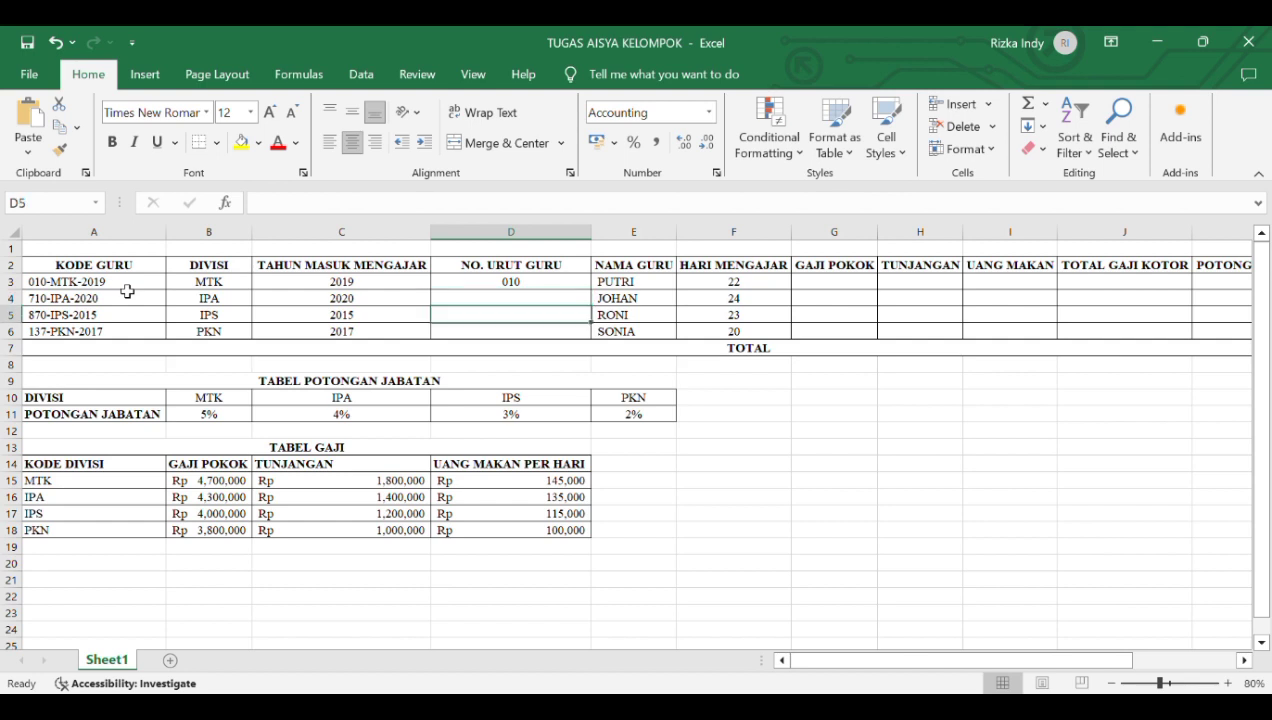
key("shift+Up")
key("shift+Up")
key("shift+Up")
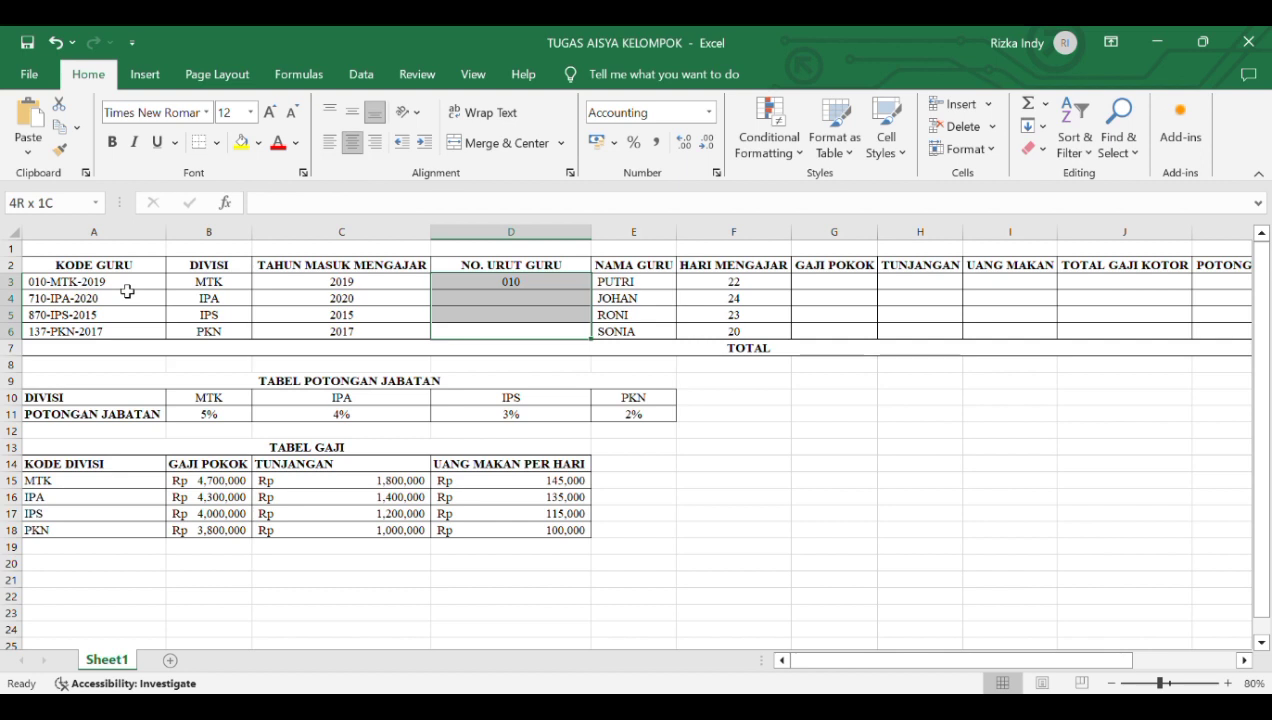
key("ctrl+d")
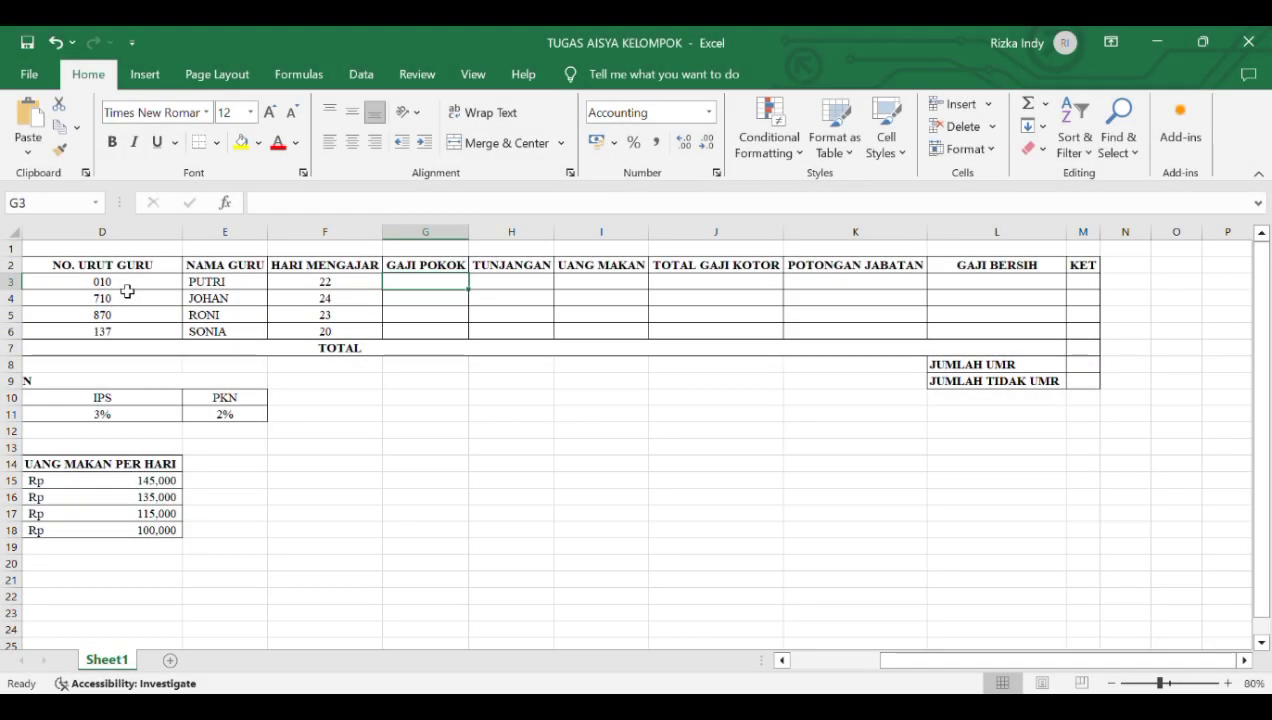
Start a VLOOKUP formula in G3 with MID(A3,5,3) as the lookup value and A15:D18 of the TABEL GAJI as the table range
type("=VL")
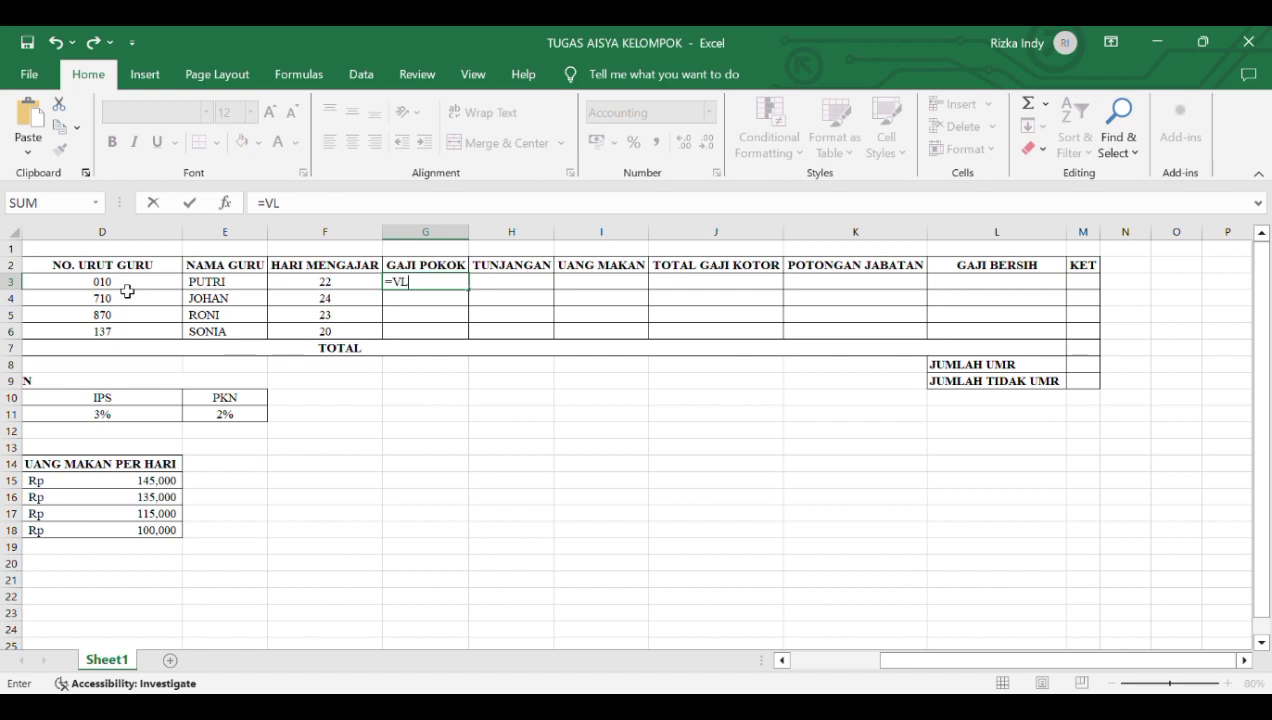
type("OOKUP(")
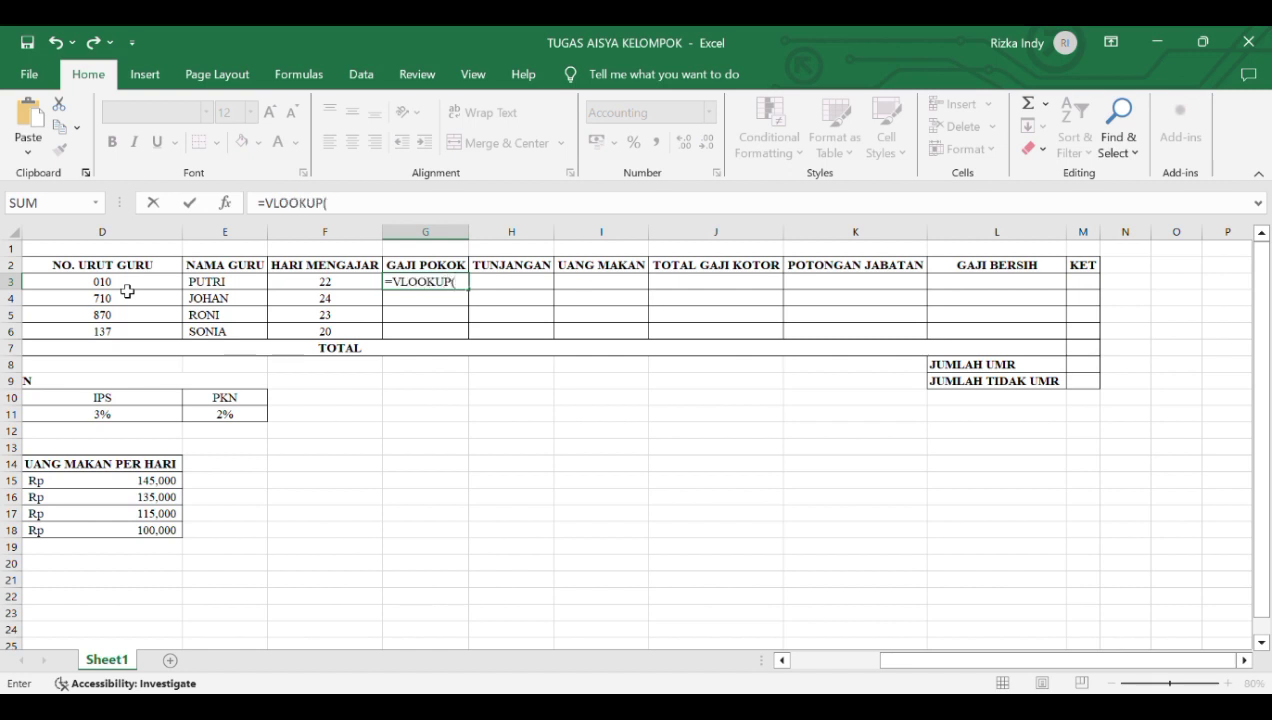
type("MID(")
scroll(127, 291, "left", 3)
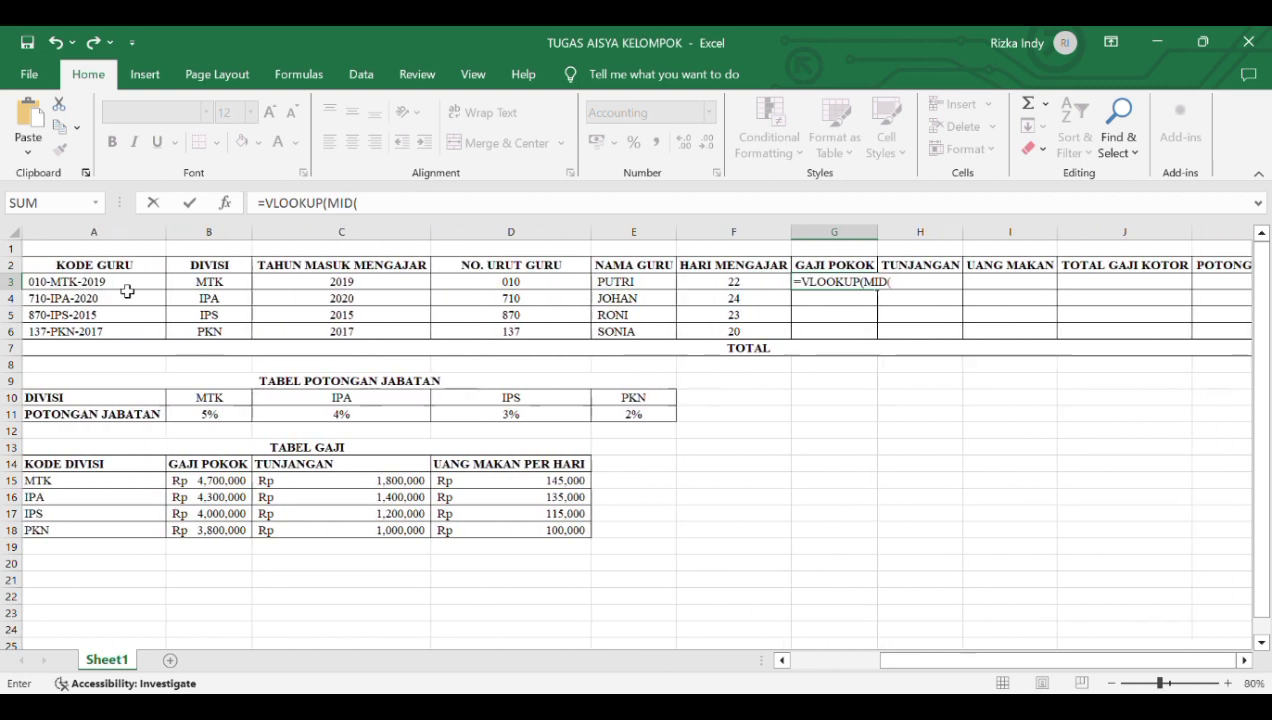
left_click(127, 291)
type(",5,")
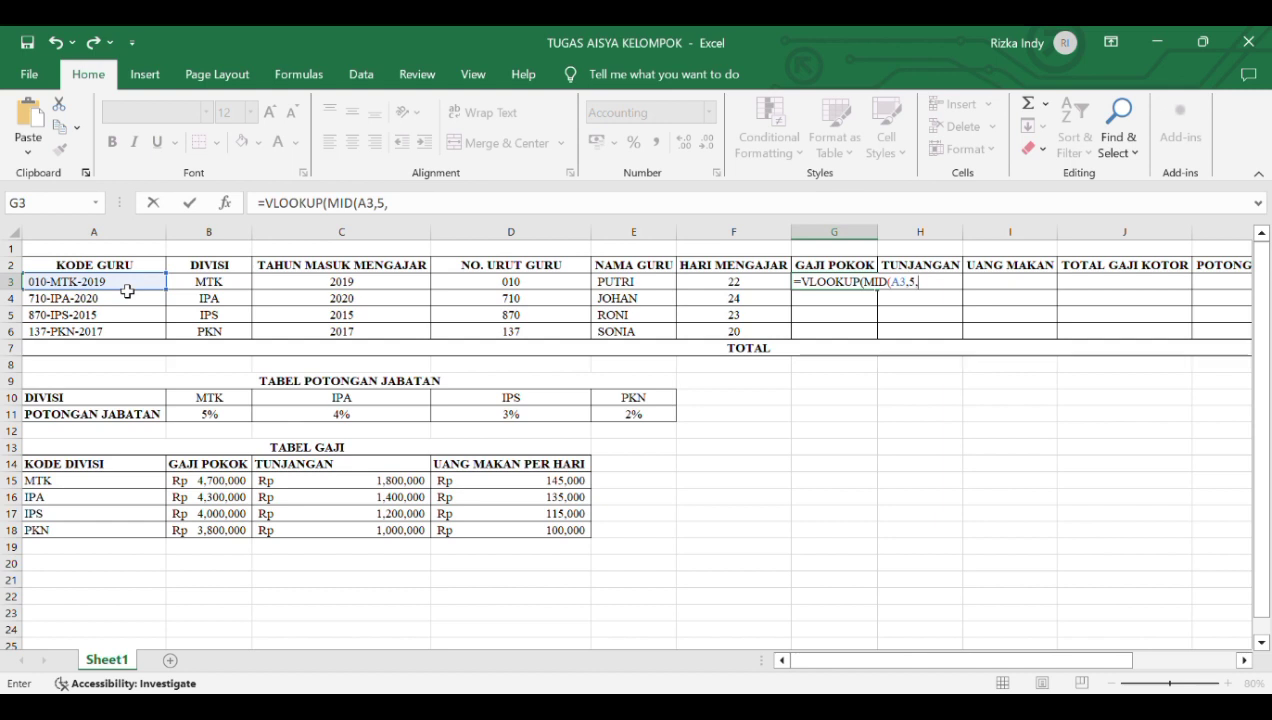
type("3),")
left_click_drag(122, 483, 477, 531)
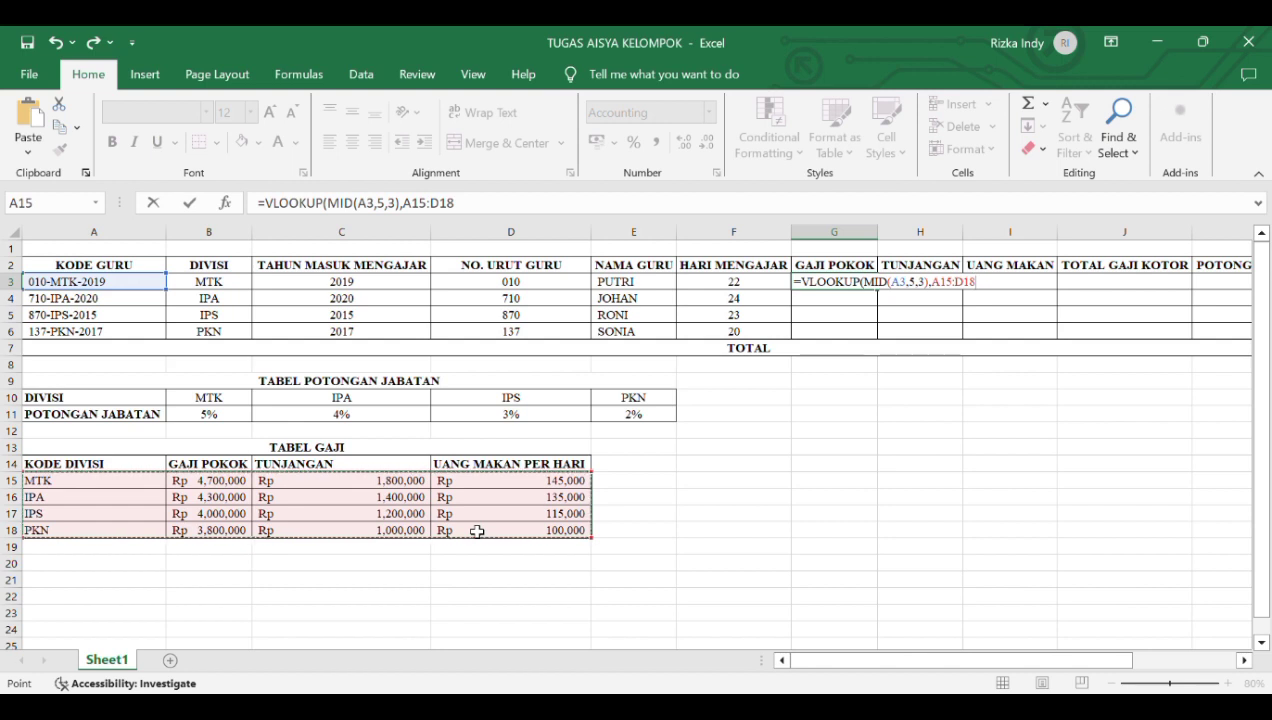
Make the lookup range absolute as $A$15:$D$18 and complete the GAJI POKOK formula in G3 with column 2 and match type 0
left_click(950, 288)
type("$")
key("Right")
type("$")
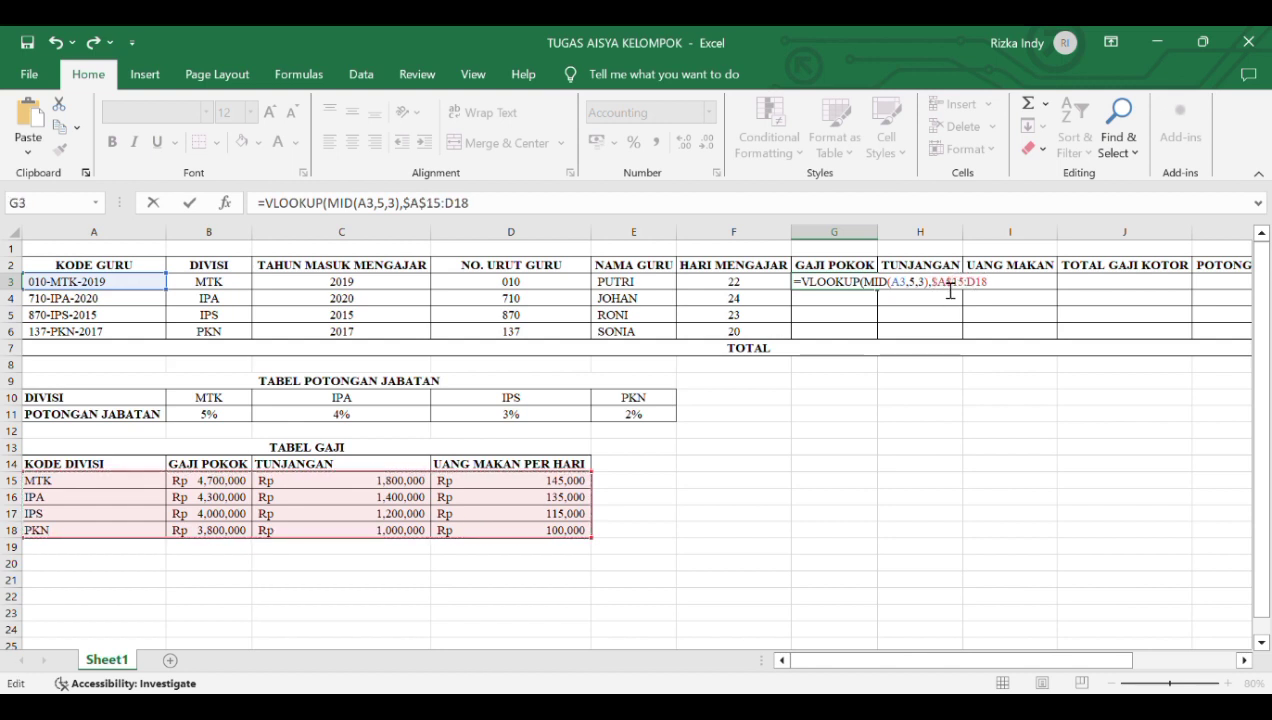
key("Right")
key("Right")
key("Right")
type("$")
key("Right")
type("$")
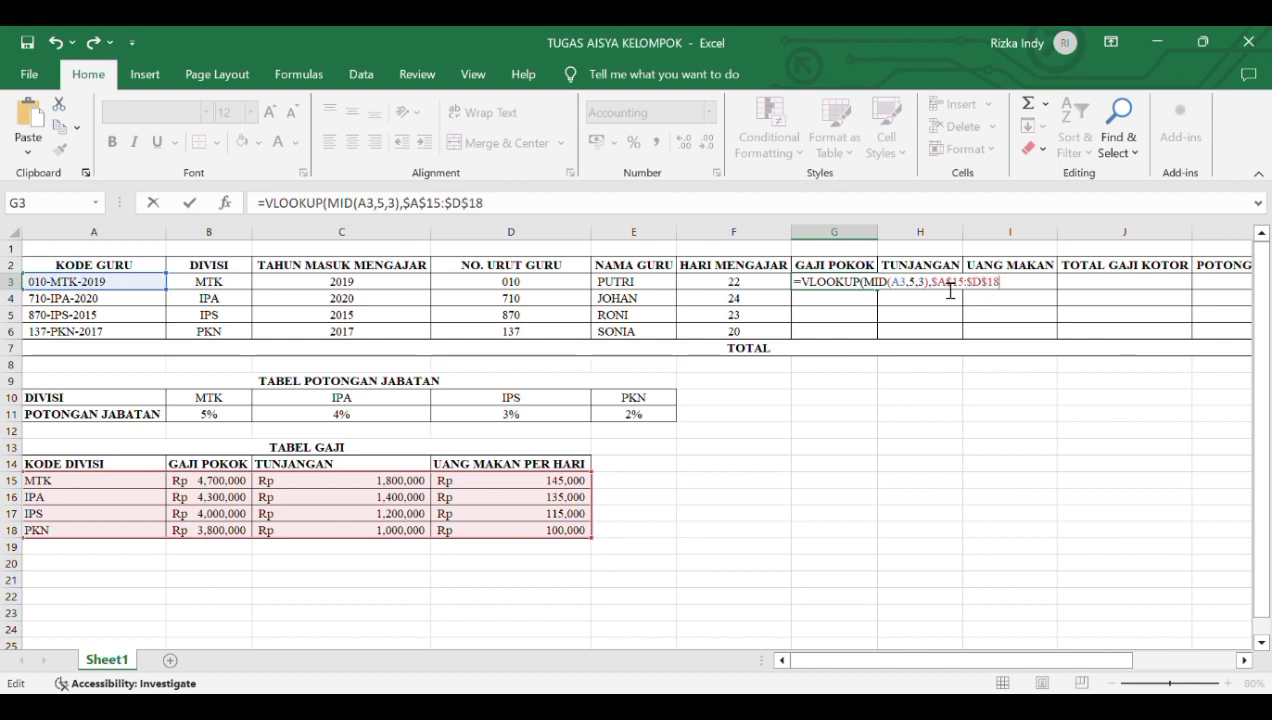
type(",2,0)")
key("Return")
Fill the VLOOKUP formula from G3 down through G6 in the GAJI POKOK column
key("Down")
key("Down")
key("shift+Up")
key("shift+Up")
key("shift+Up")
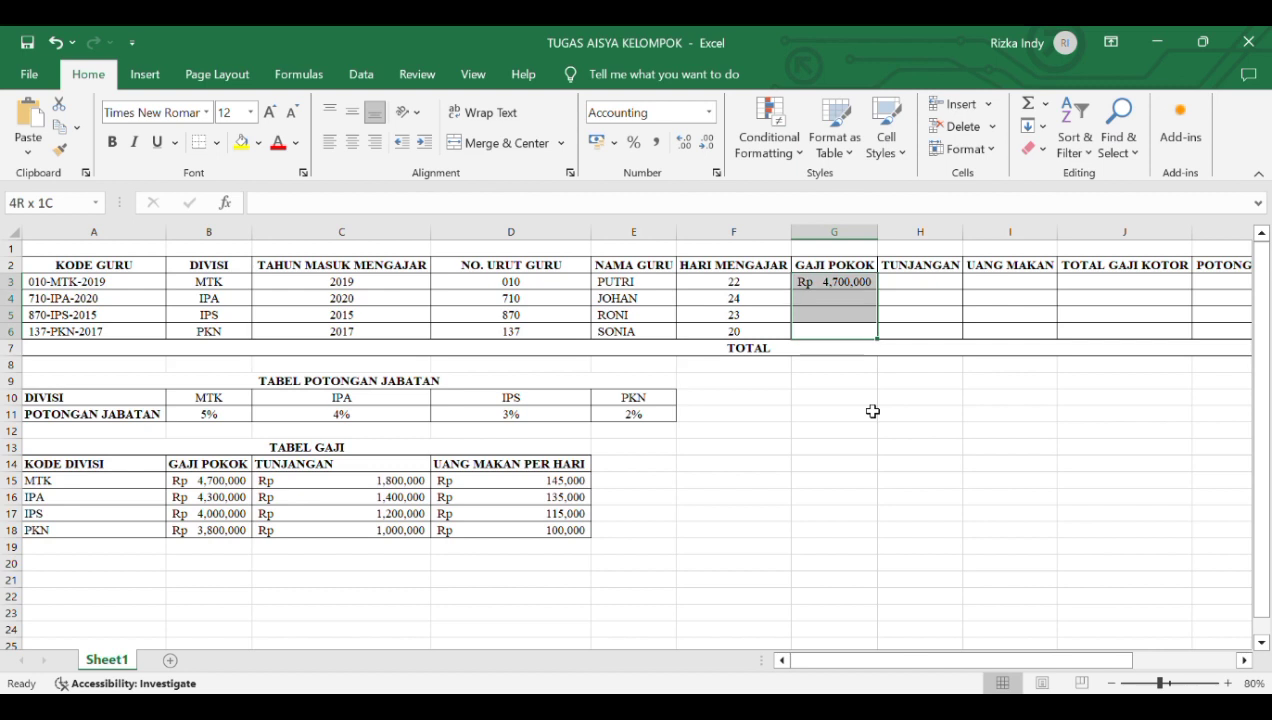
key("ctrl+d")
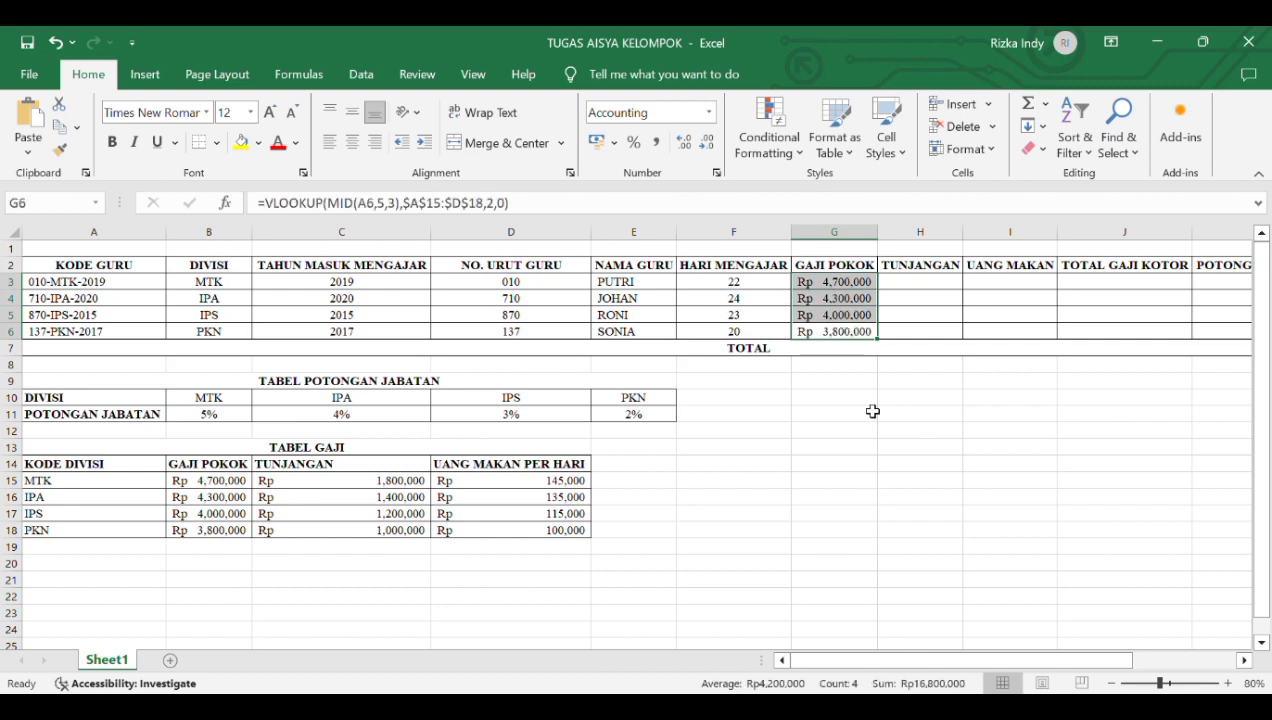
Start a VLOOKUP formula in H3 with MID(A3,5,3) as the lookup value and A15:D18 of the TABEL GAJI as the table range
key("Right")
key("Up")
key("Up")
key("Up")
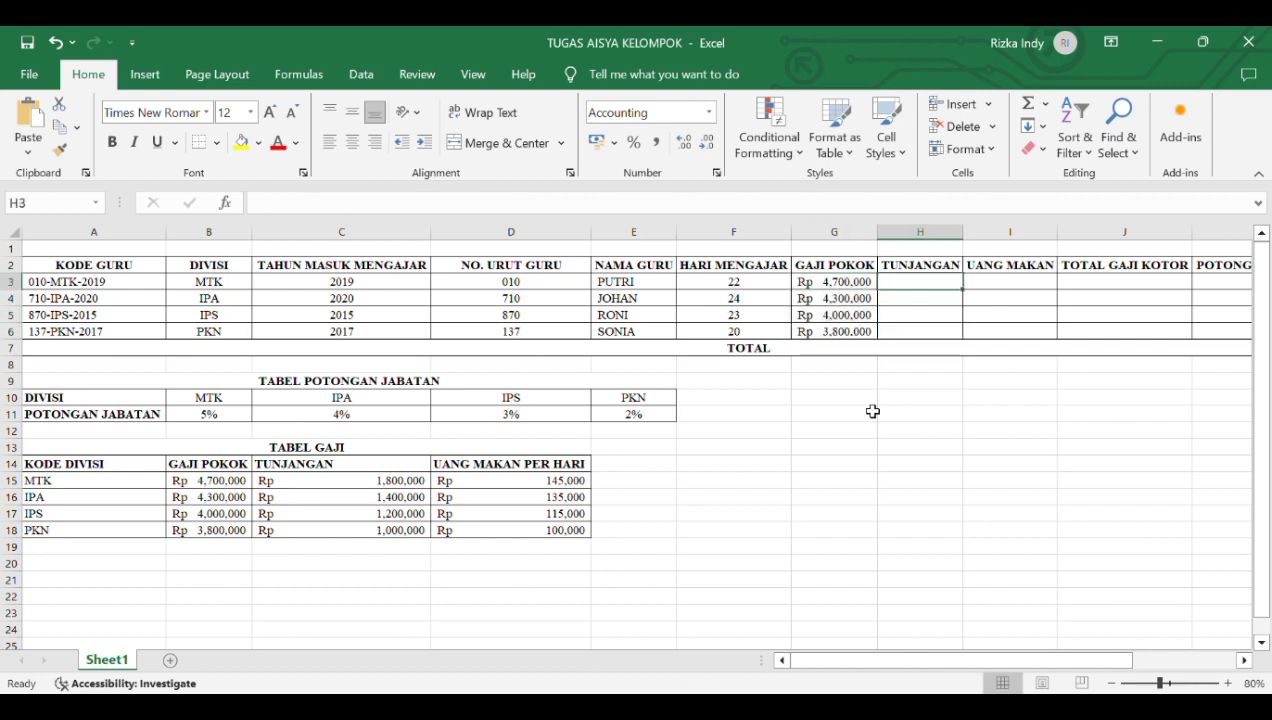
type("=")
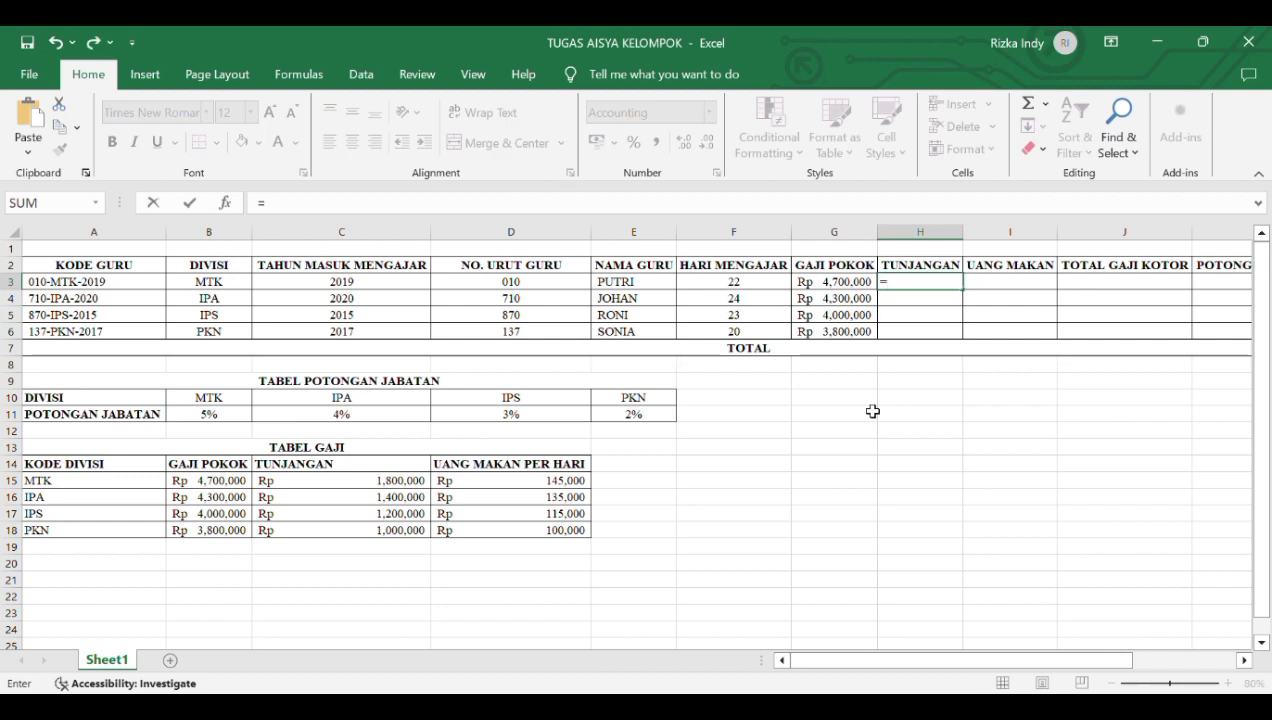
type("VLOO")
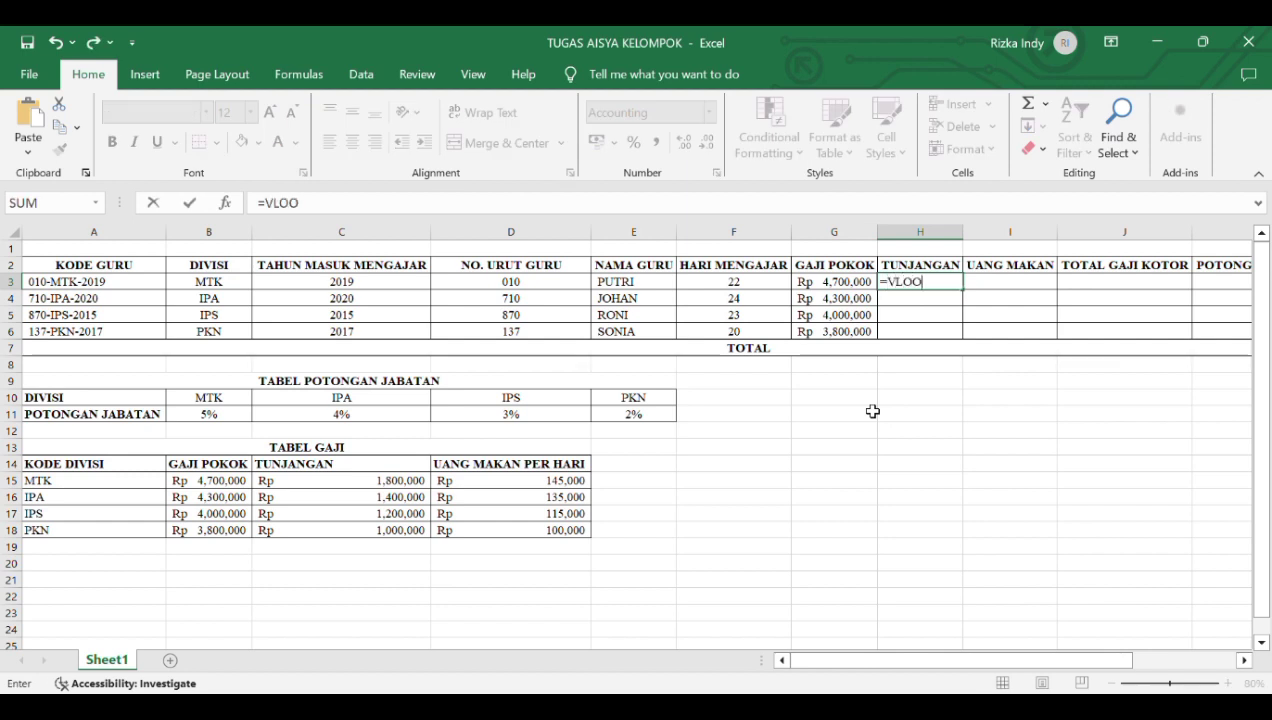
type("KUP(")
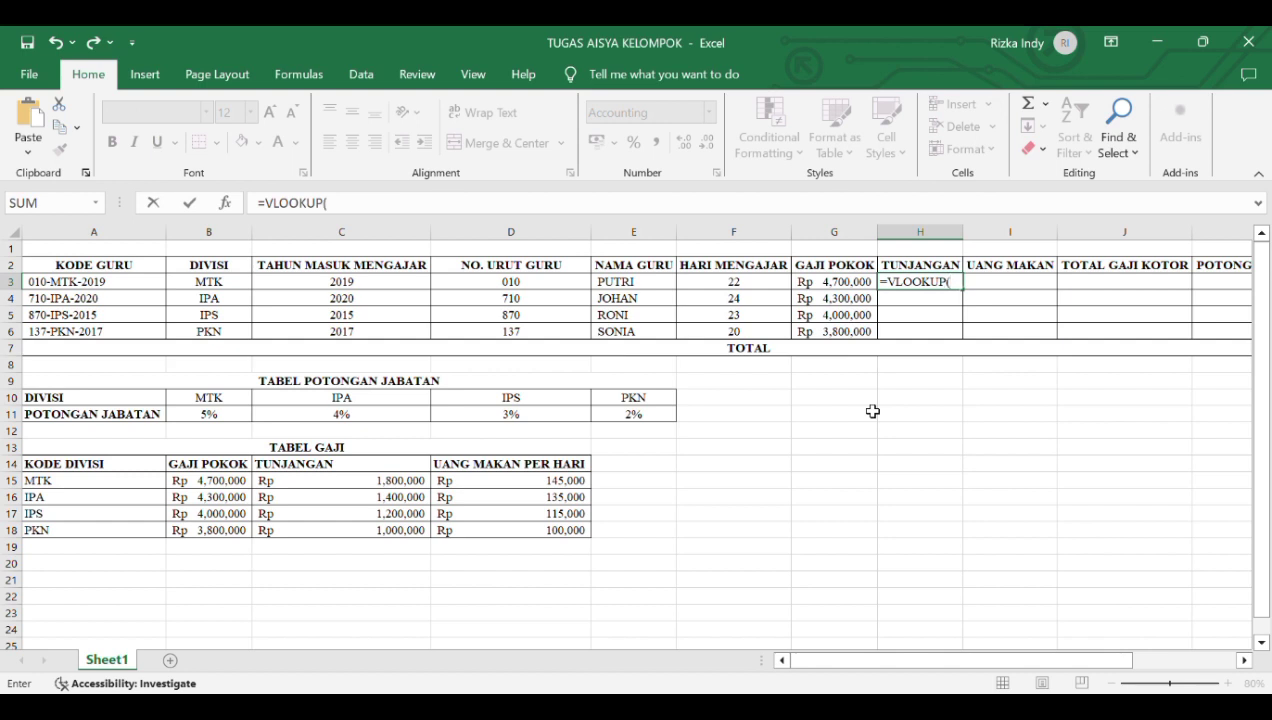
type("MID(")
left_click(151, 288)
type(",5")
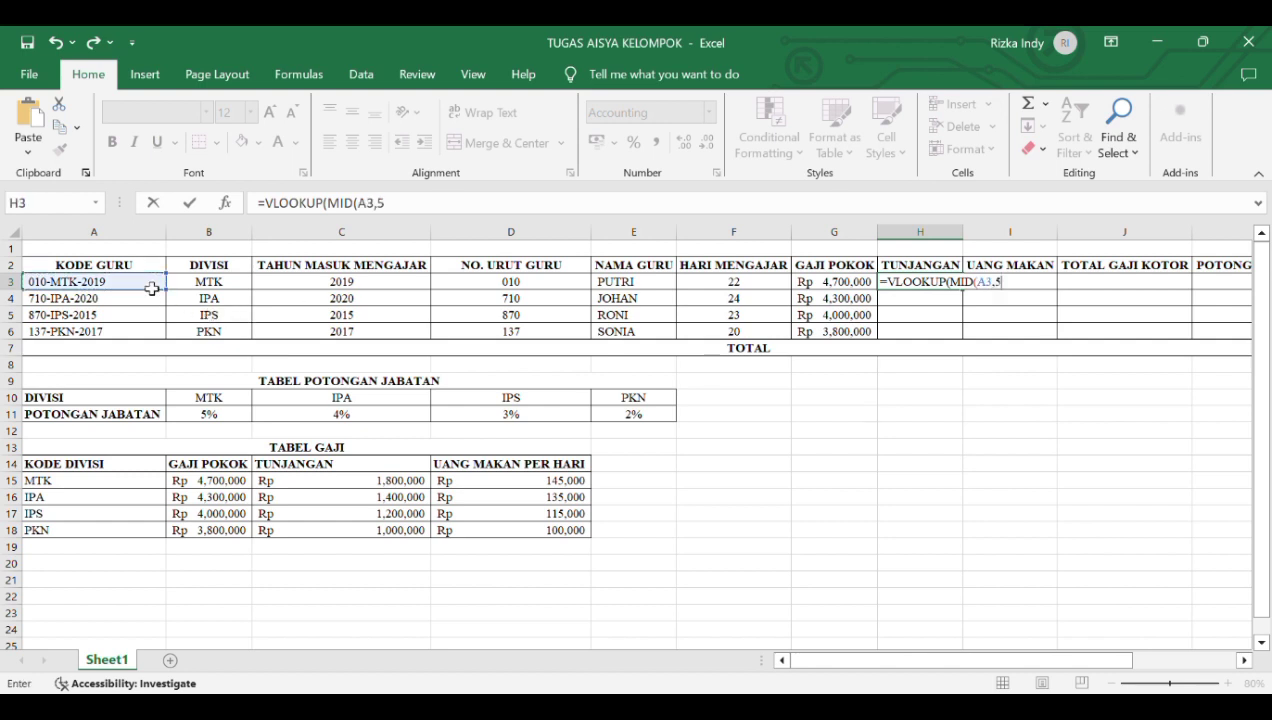
type(",3),")
left_click(90, 482)
left_click_drag(126, 496, 463, 539)
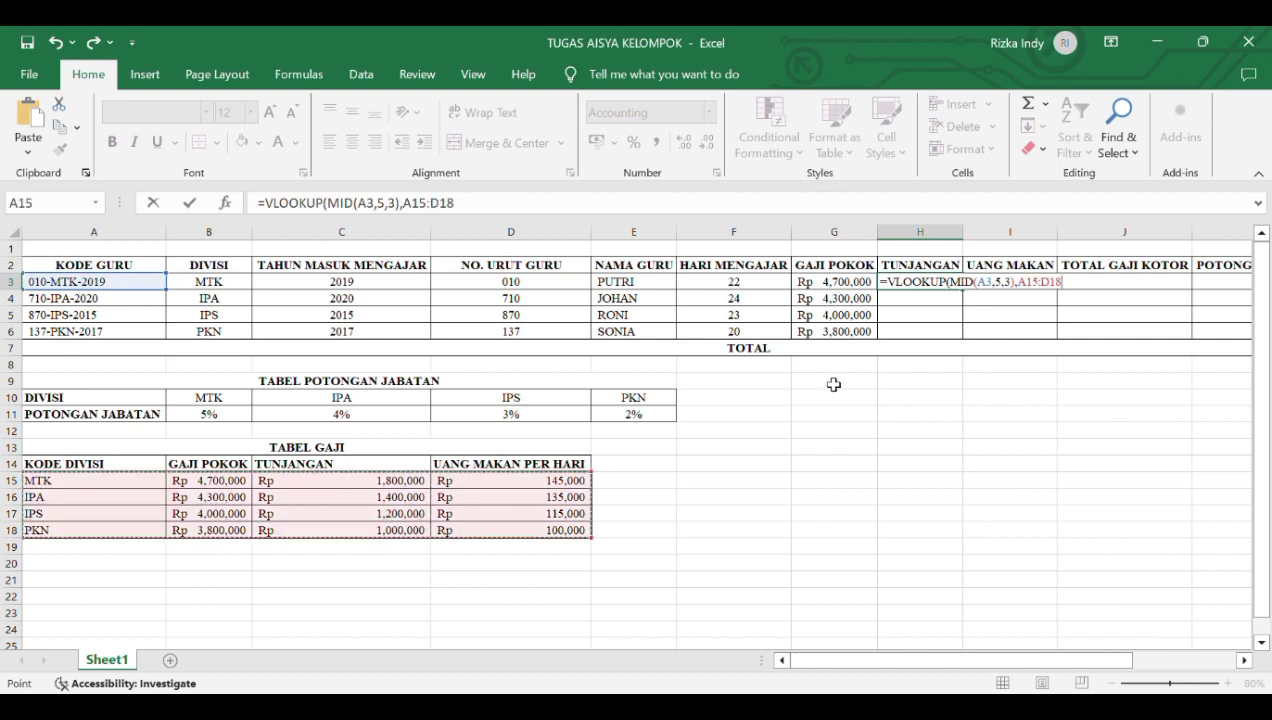
Make the lookup range absolute as $A$15:$D$18 and complete the TUNJANGAN formula in H3 with column 3 and match type 0
left_click(1039, 288)
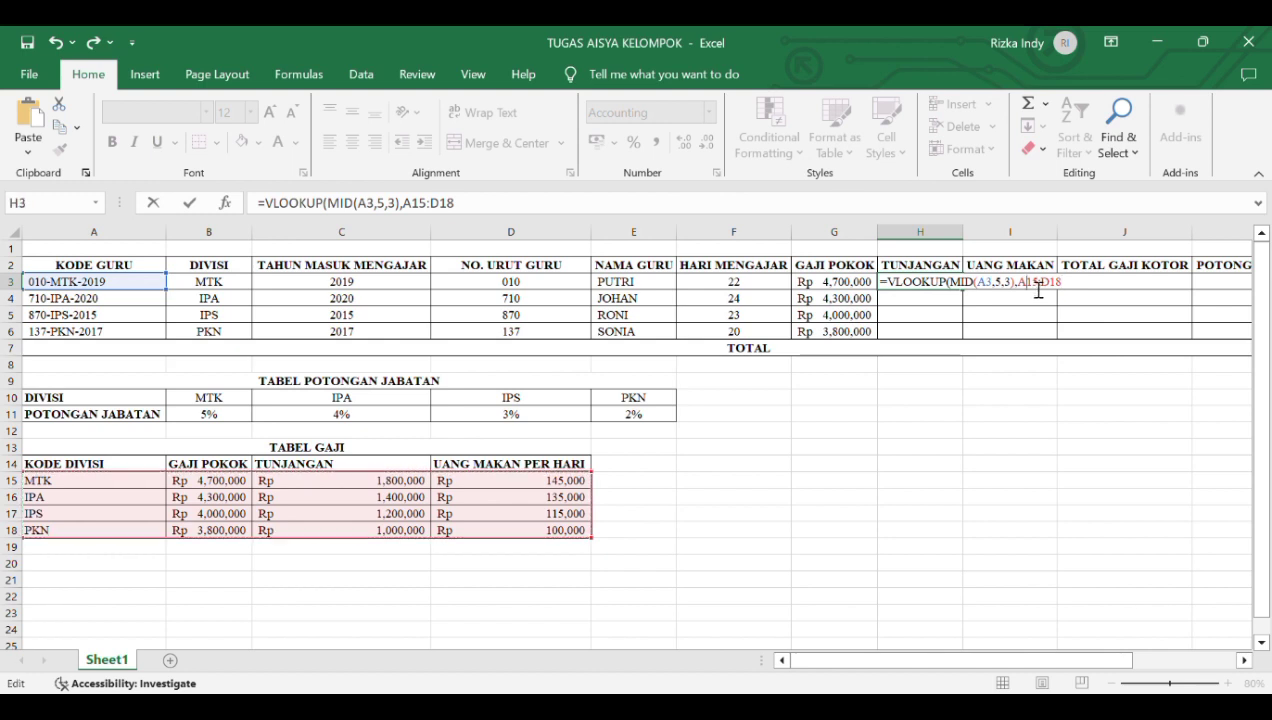
type("$")
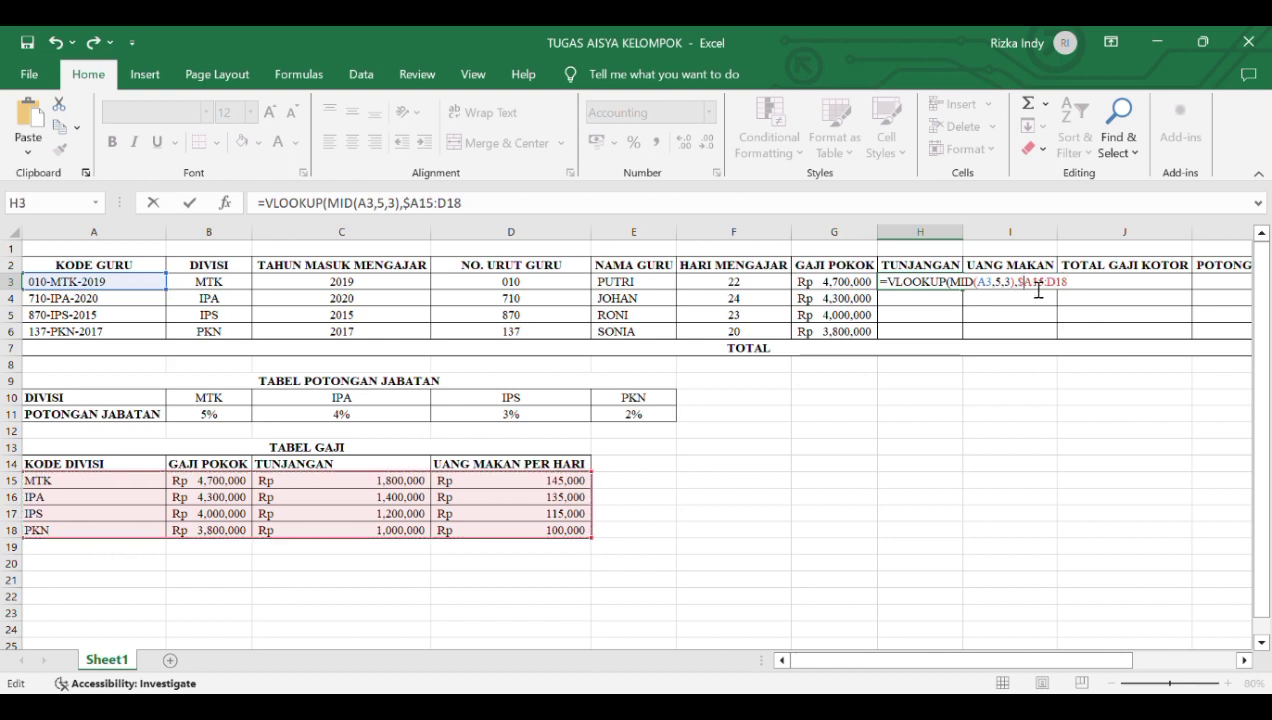
key("Right")
type("$")
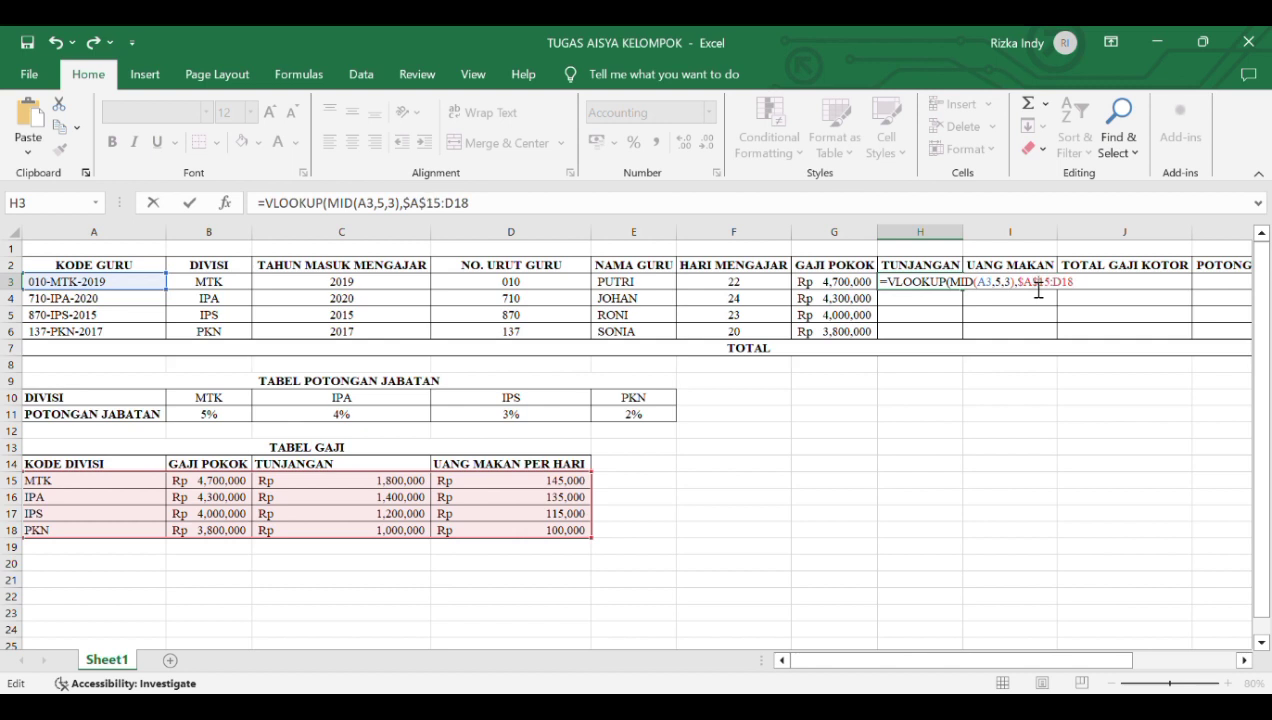
key("Right")
key("Right")
type("$D$18,3,0)")
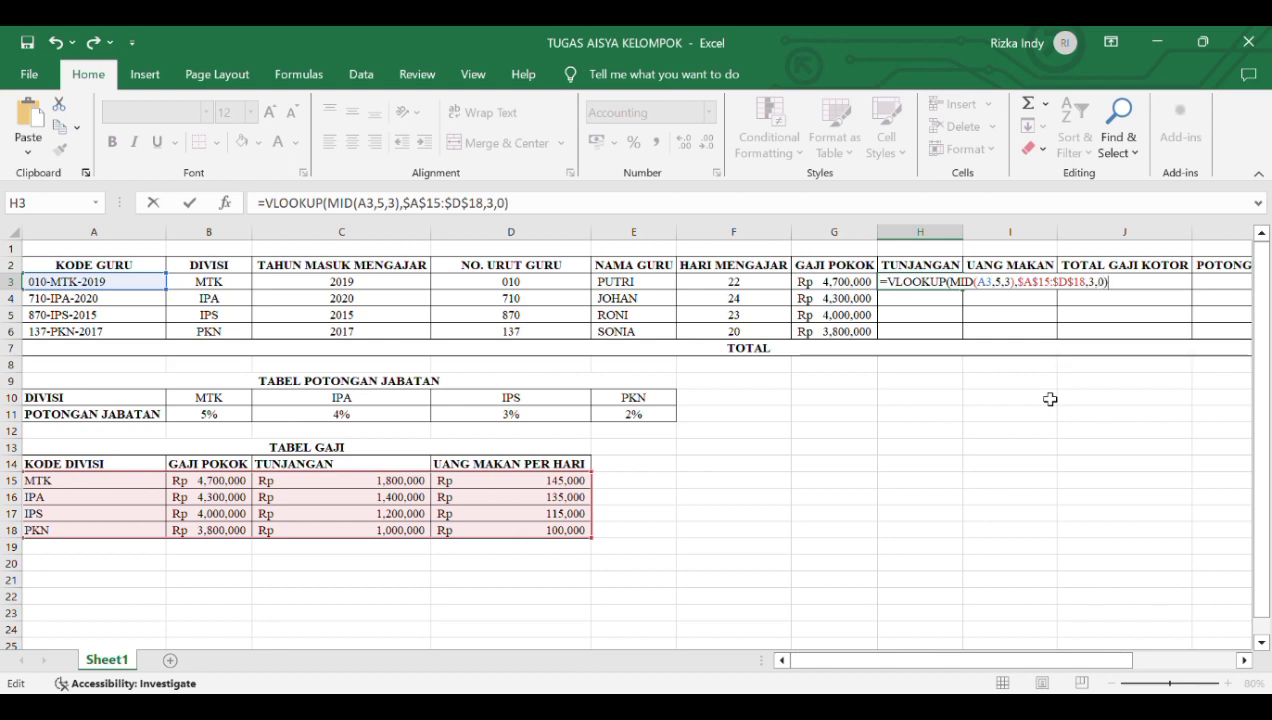
key("Return")
Fill the VLOOKUP formula from H3 down through H6 in the TUNJANGAN column
key("Down")
key("Down")
key("shift+Up")
key("shift+Up")
key("shift+Up")
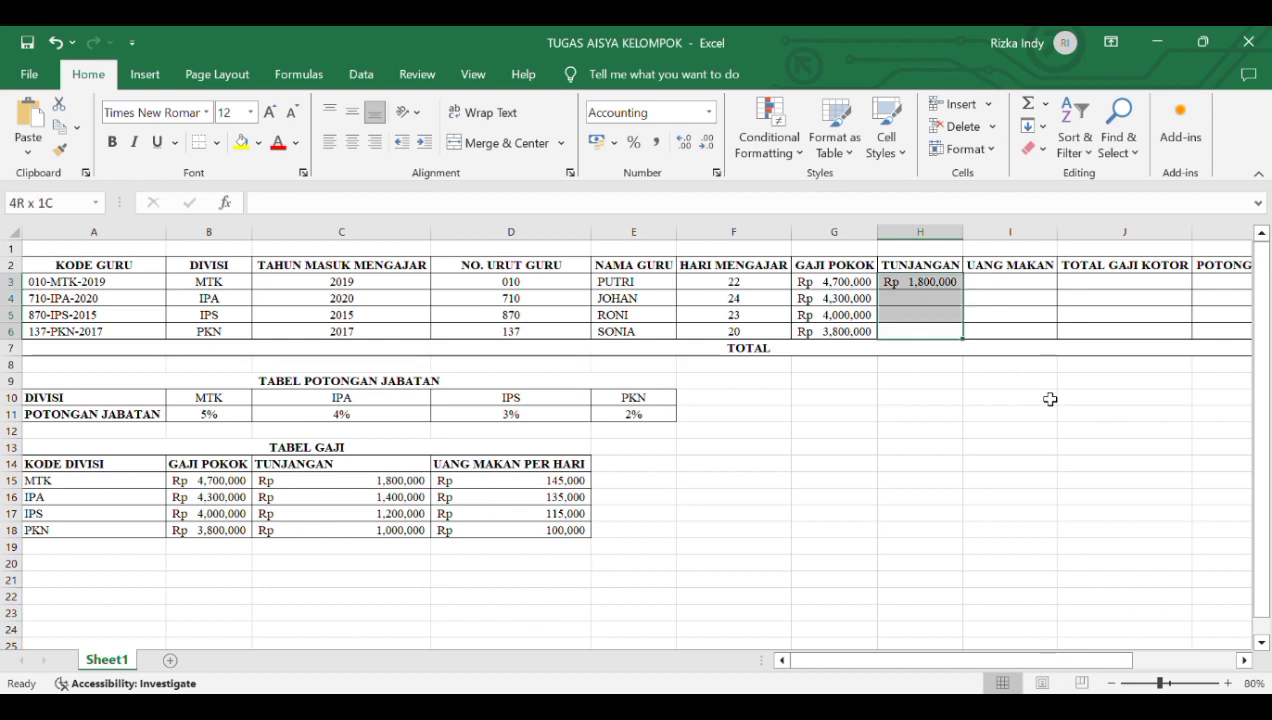
key("ctrl+d")
Start a VLOOKUP formula in I3 with MID(A3,5,3) as the lookup value and A15:D18 of the TABEL GAJI as the table range
key("Right")
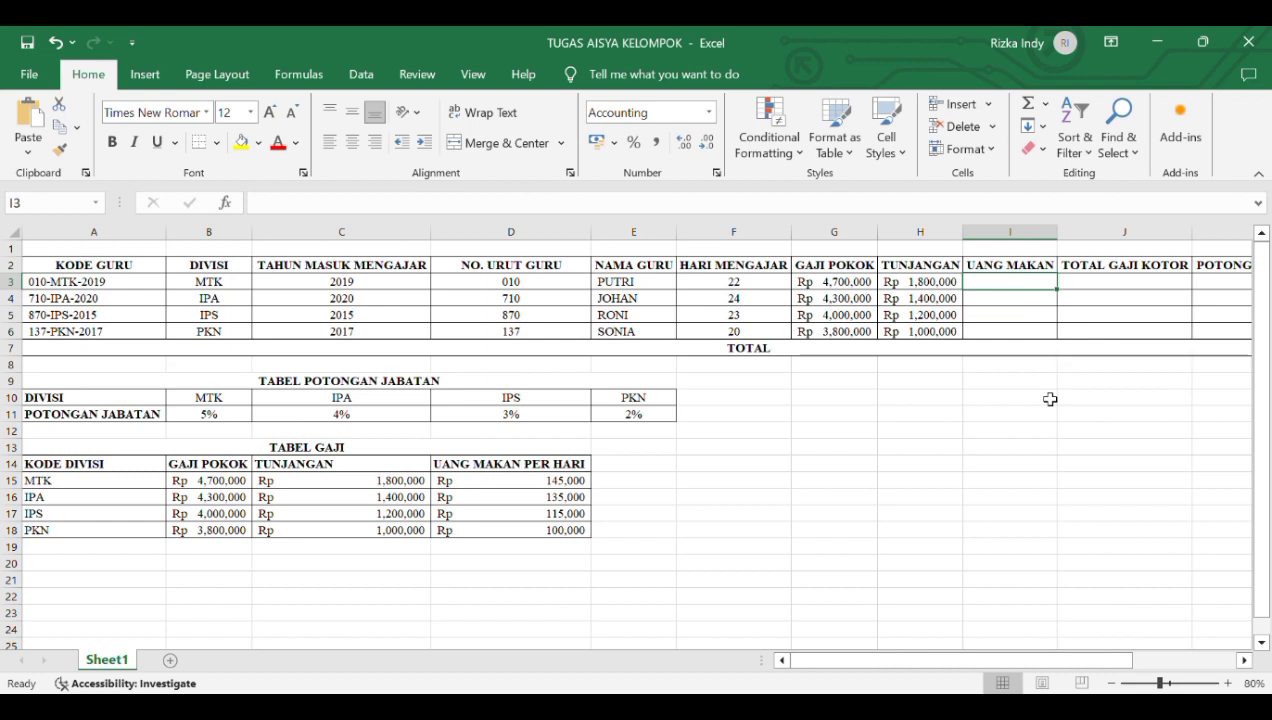
type("=")
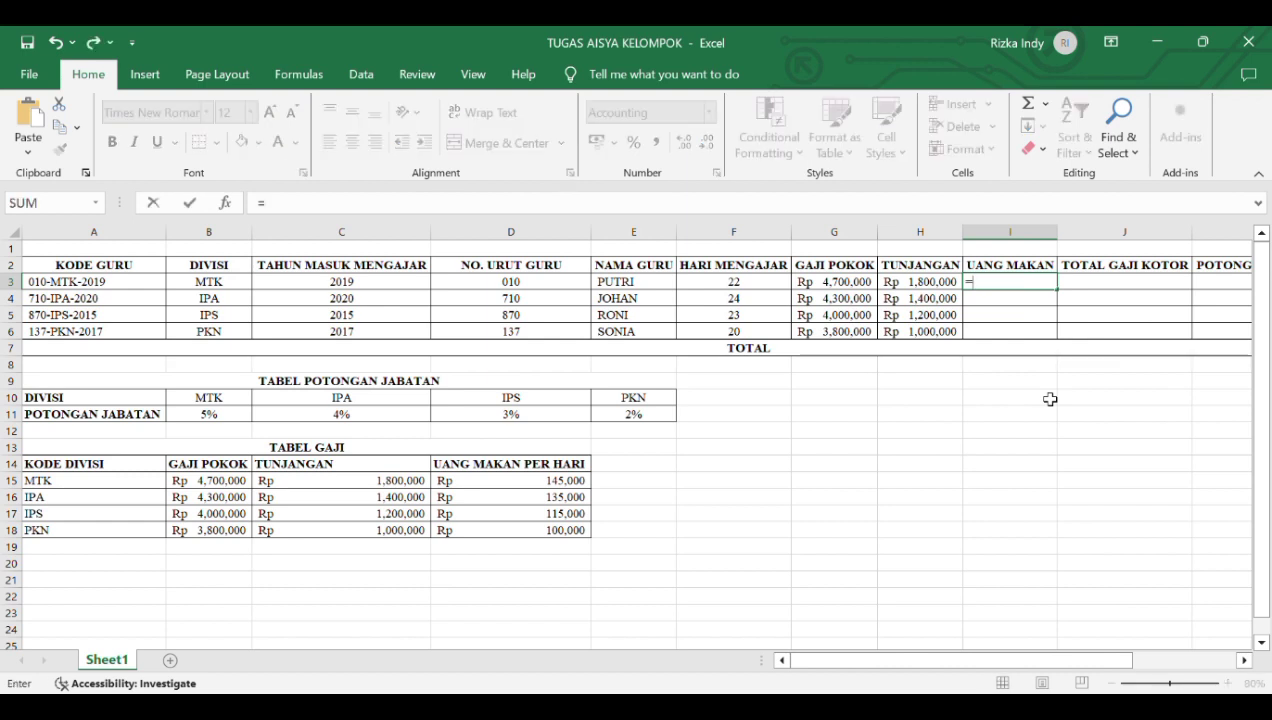
type("VLOOKUP")
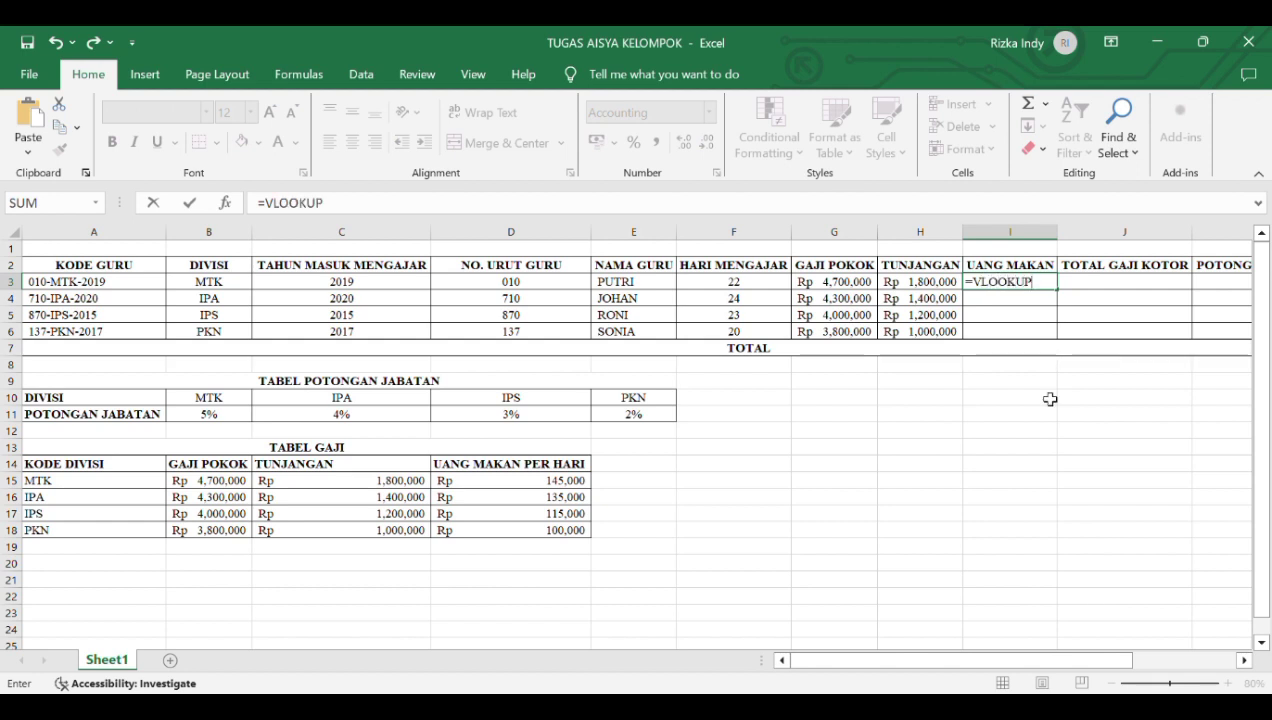
type("(MID")
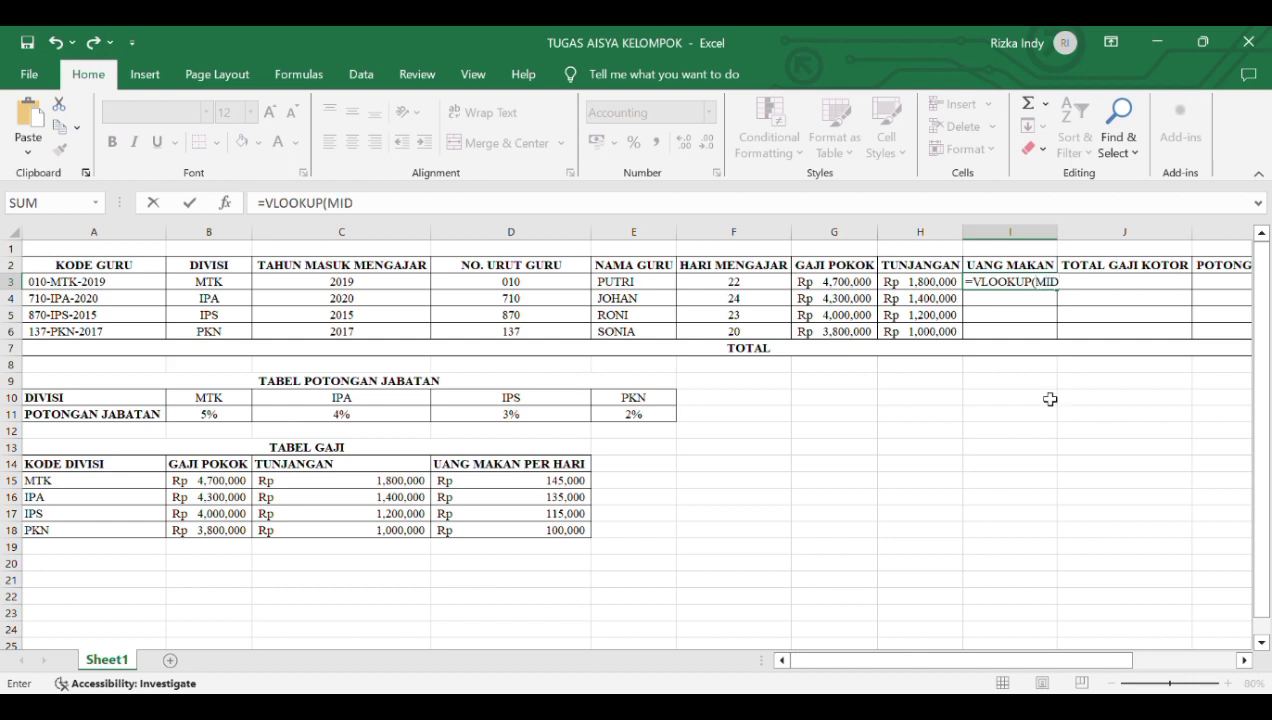
type("(")
left_click(146, 287)
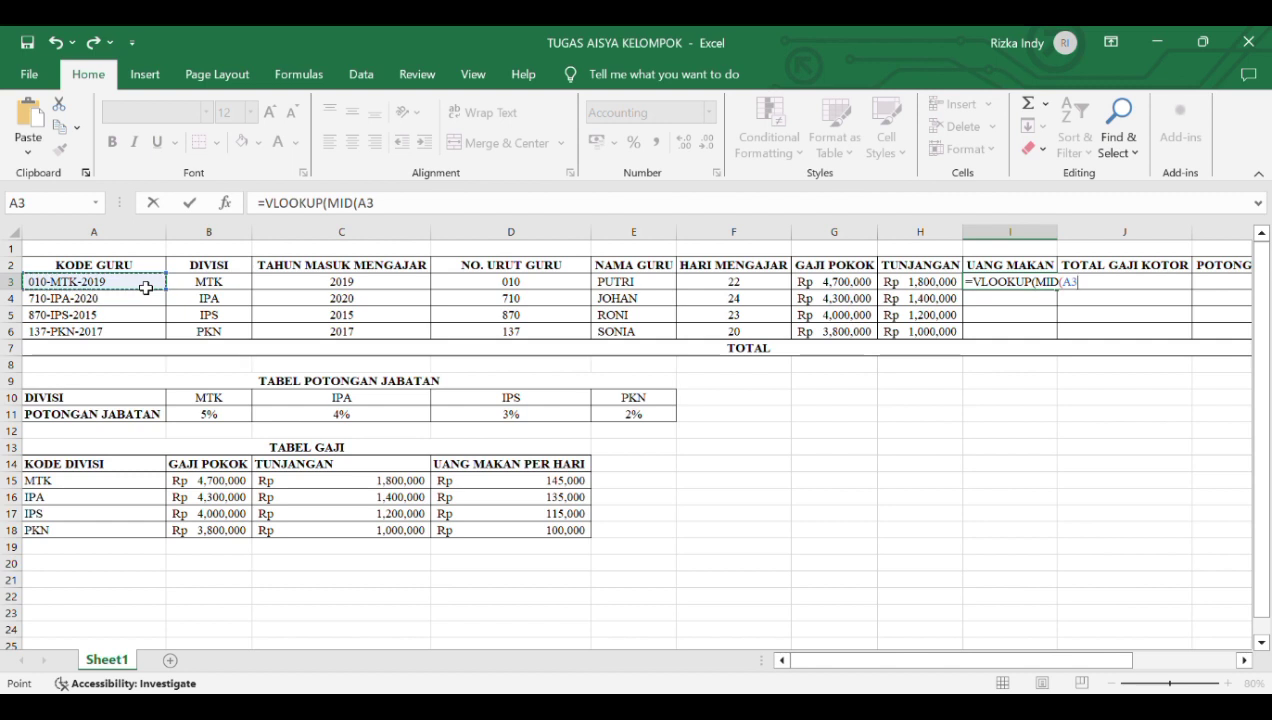
type(",5,3),")
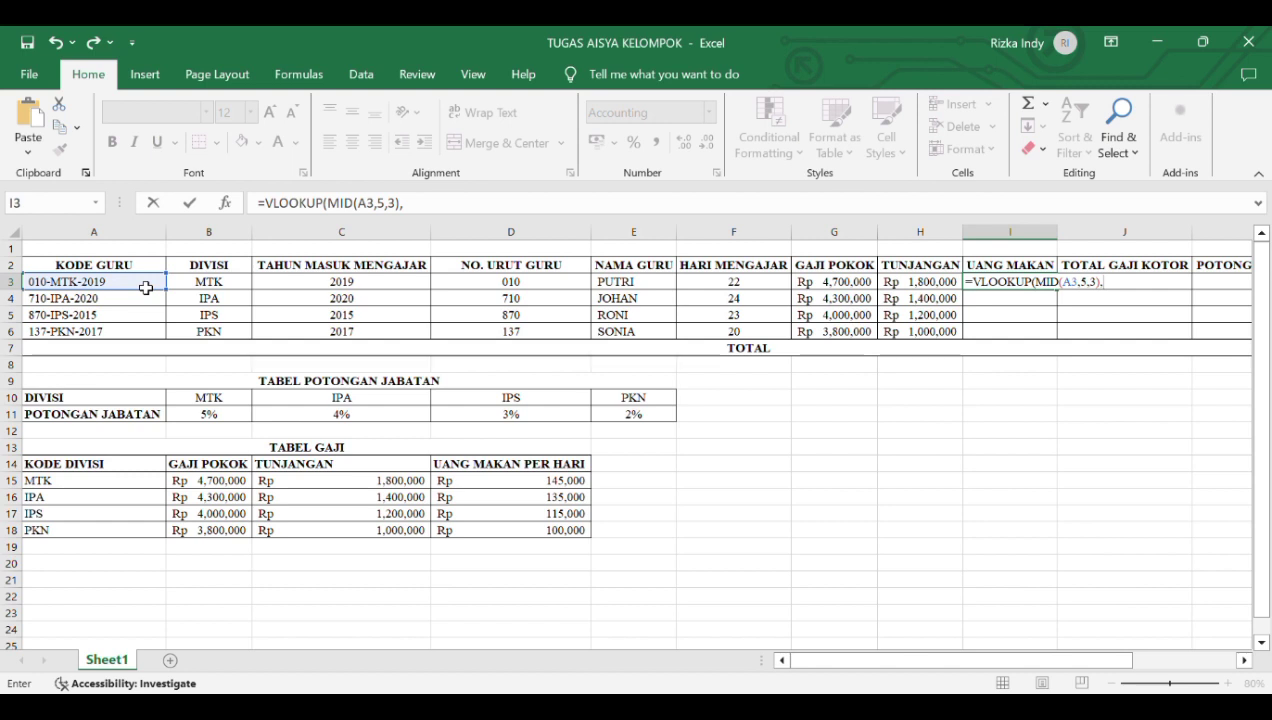
left_click_drag(84, 484, 472, 535)
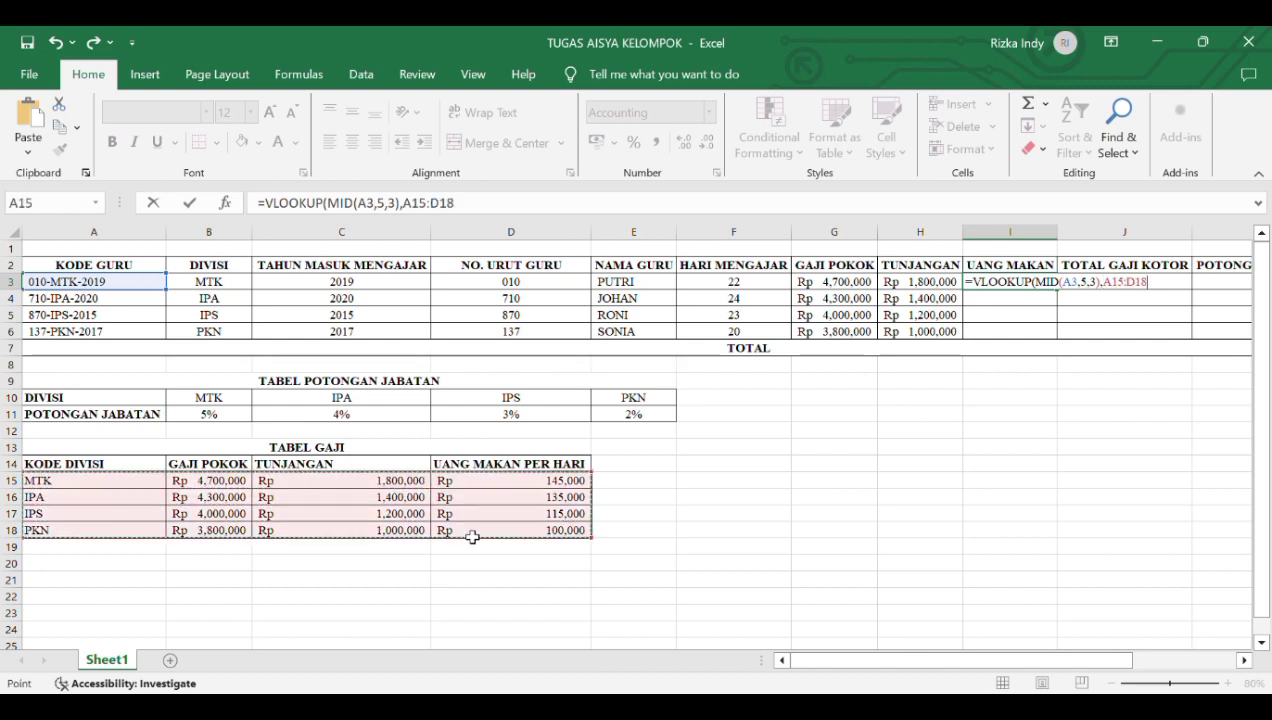
Make the lookup range absolute as $A$15:$D$18 and complete the UANG MAKAN formula in I3 with column 4 and match type 0
left_click(1112, 284)
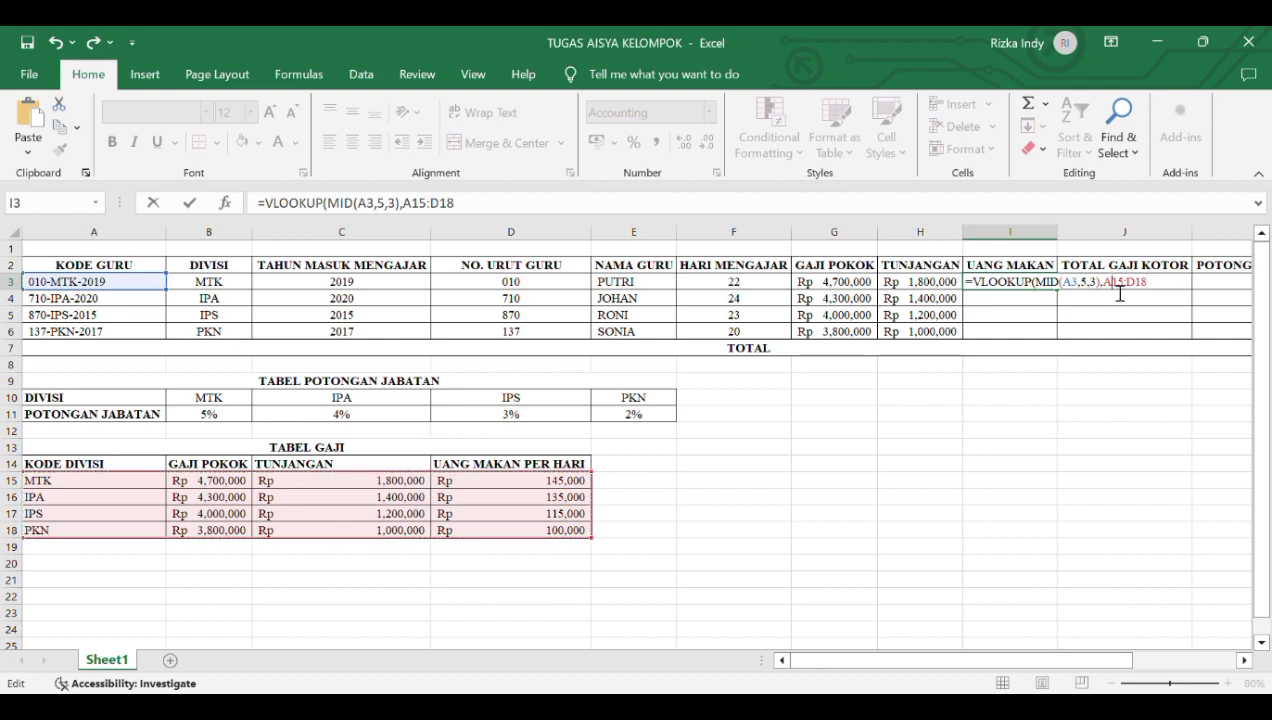
type("$")
key("Left")
key("Left")
type("$")
key("Right")
key("Right")
key("Right")
key("Right")
key("Right")
type("$A$")
key("Right")
type(",")
key("BackSpace")
key("Right")
type(",")
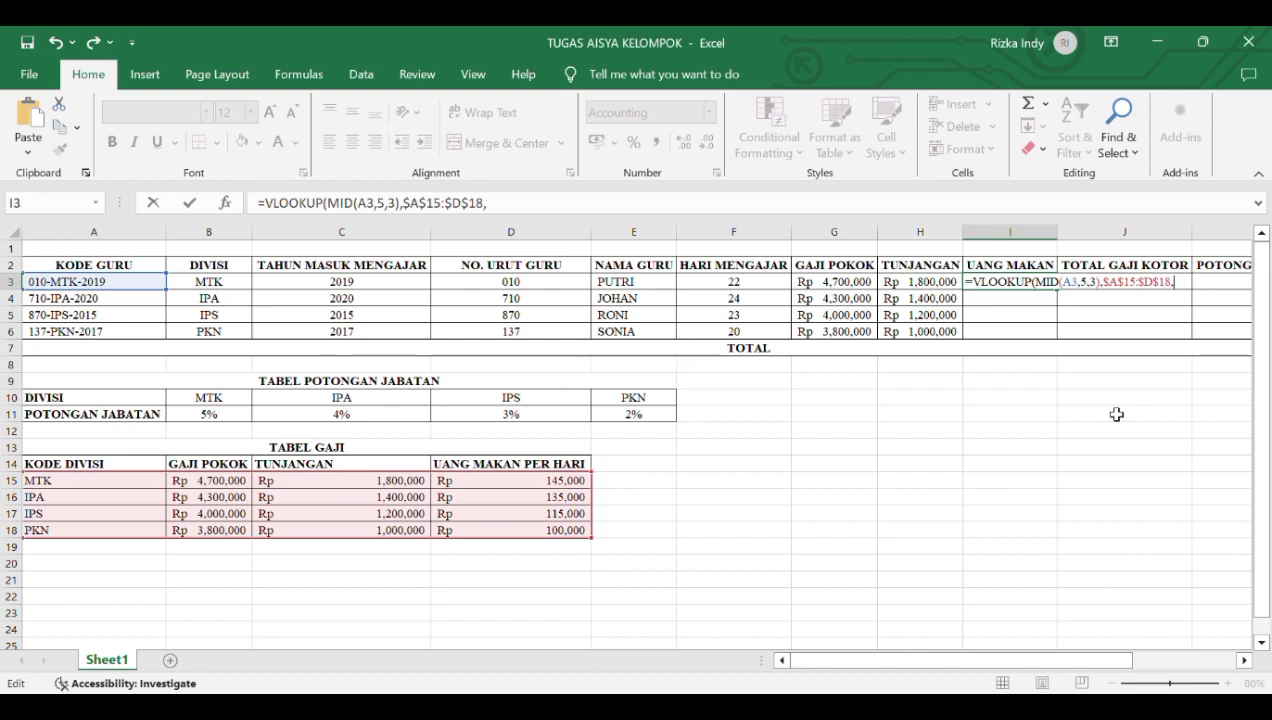
type("4,0)")
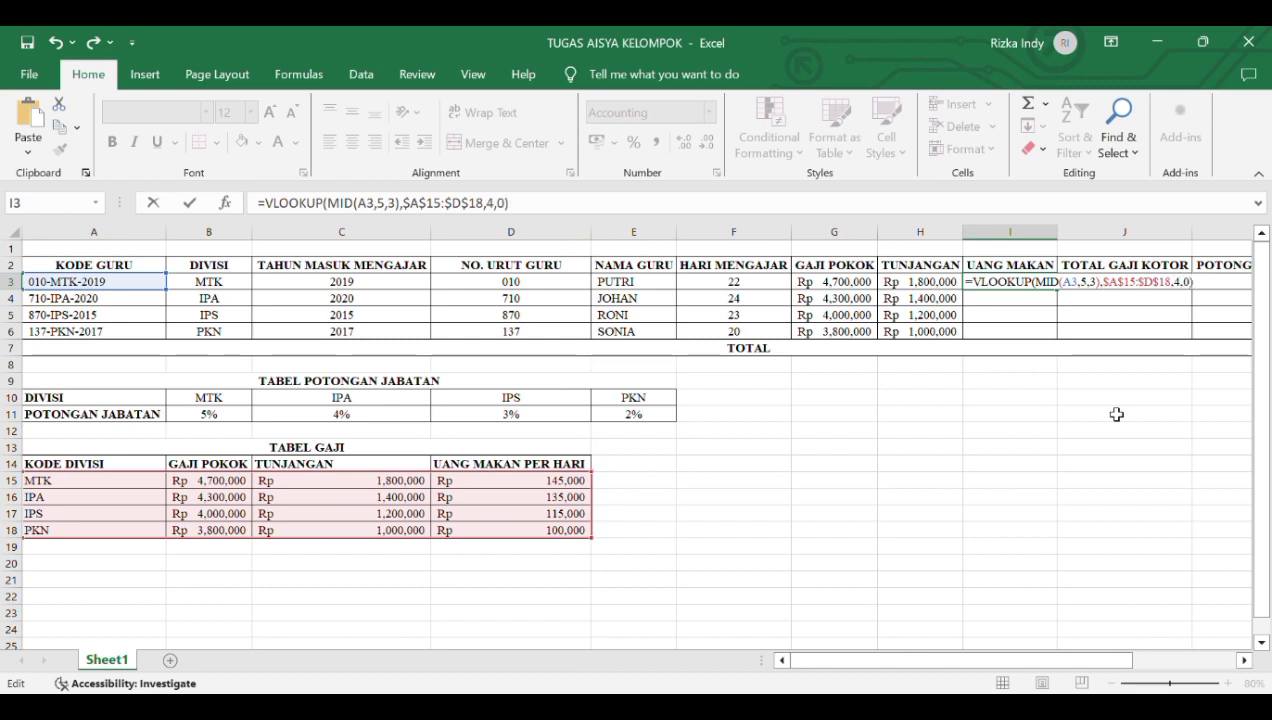
key("Return")
Fill the VLOOKUP formula from I3 down through I6 in the UANG MAKAN column
key("Down")
key("Down")
key("shift+Up")
key("shift+Up")
key("shift+Up")
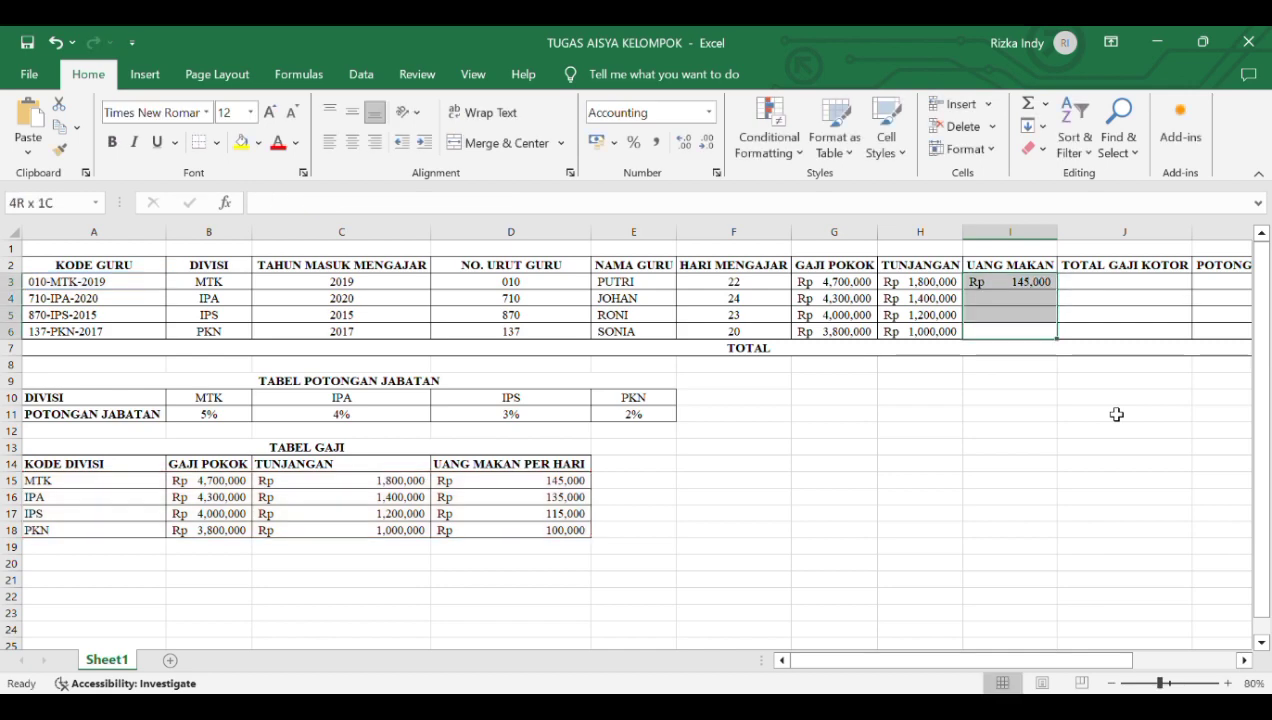
key("ctrl+d")
Enter the formula =SUM(G3:I3) in J3 of the TOTAL GAJI KOTOR column
key("Right")
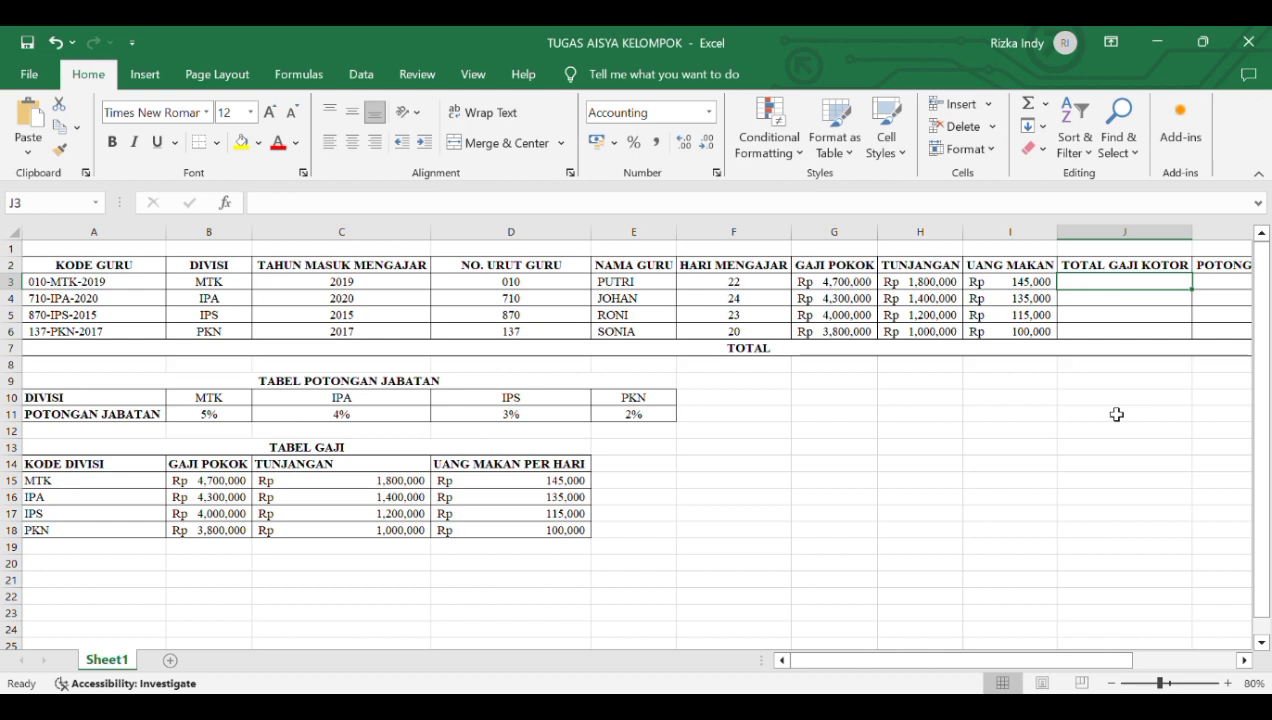
type("=")
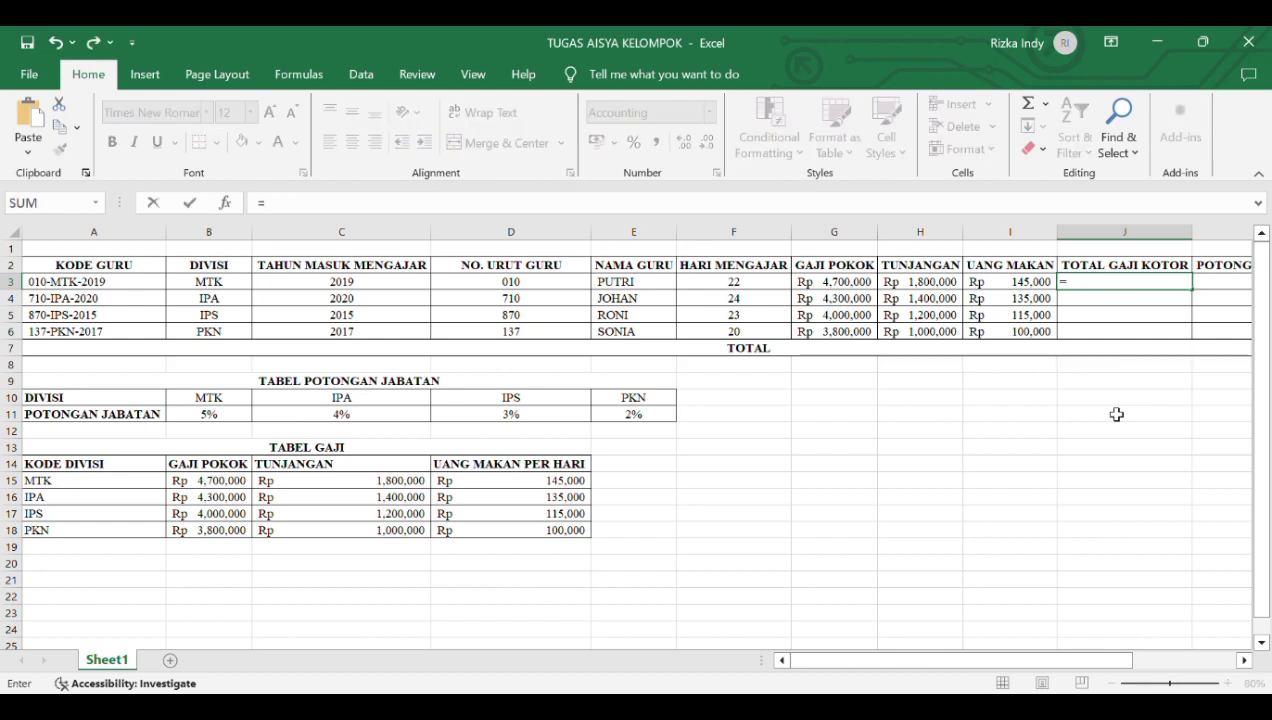
type("SUM(")
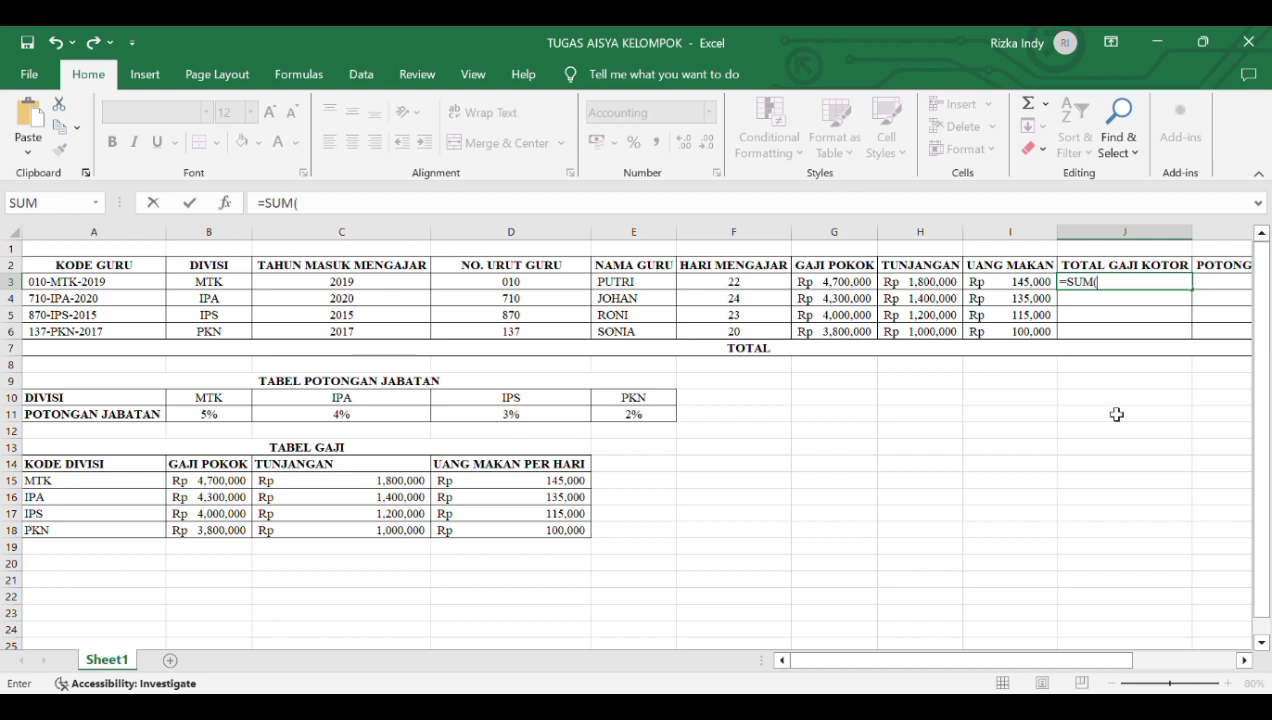
left_click(862, 286)
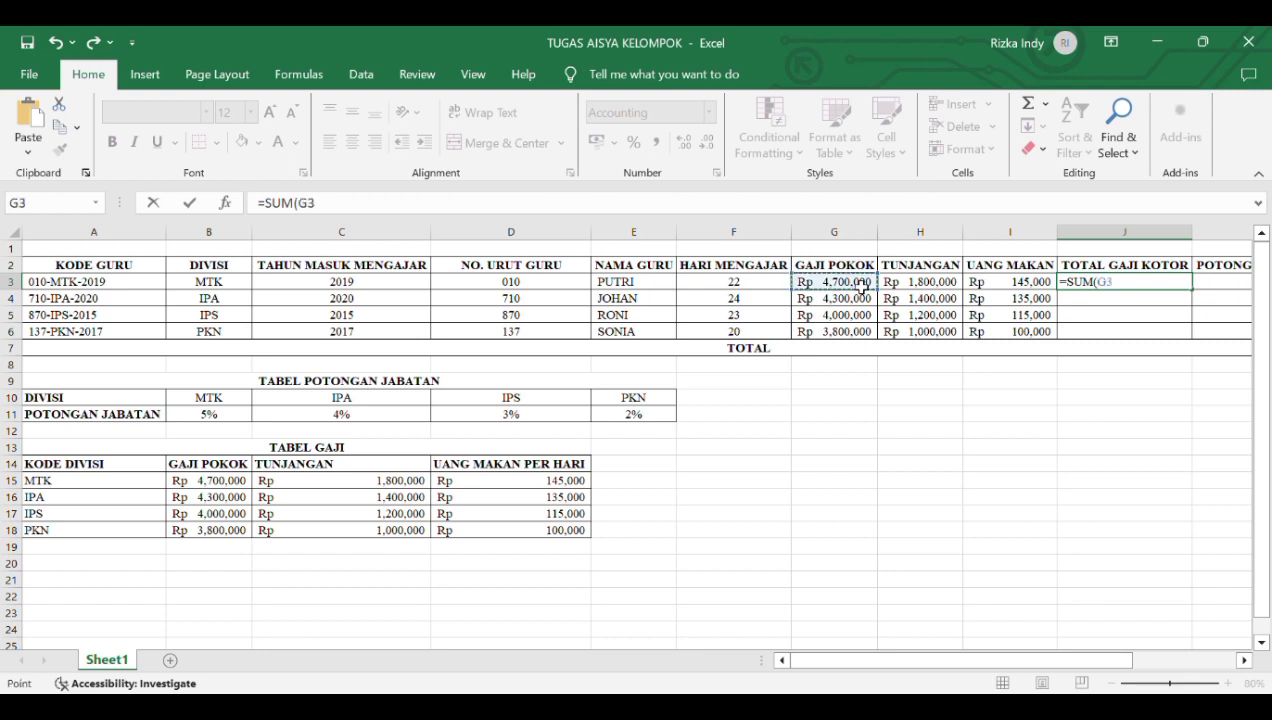
key("shift+Right")
key("shift+Right")
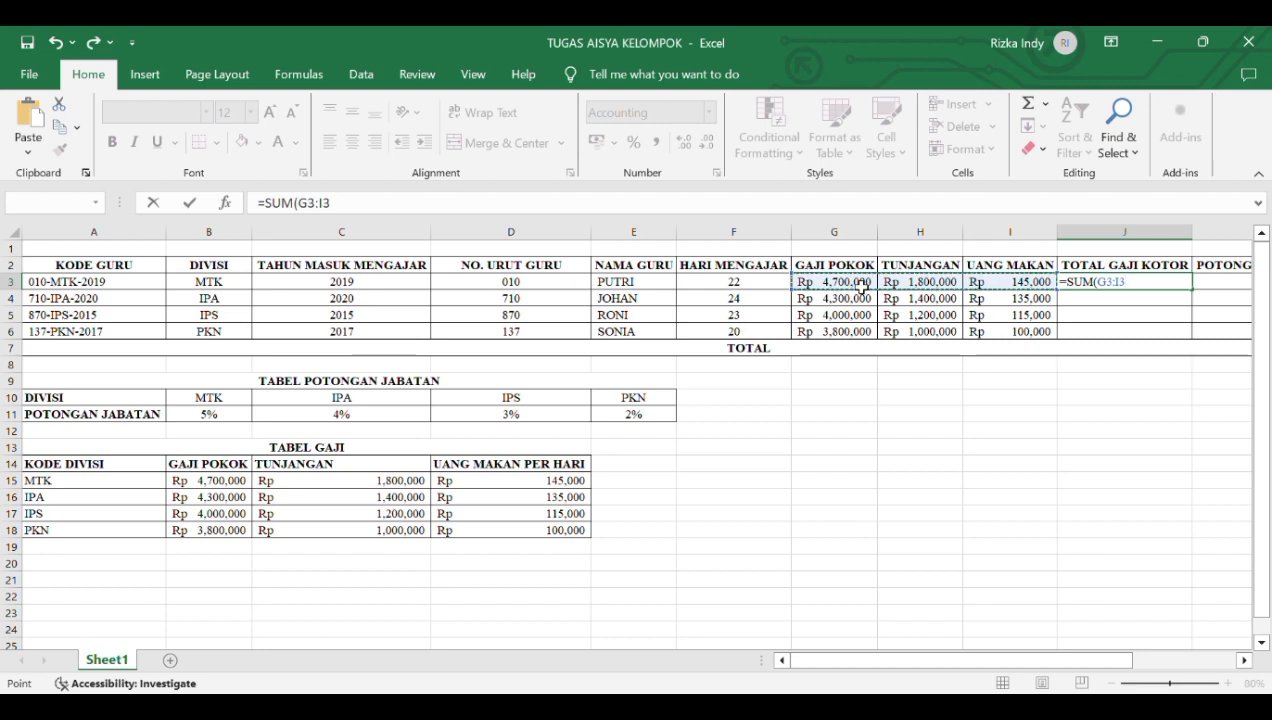
type(")")
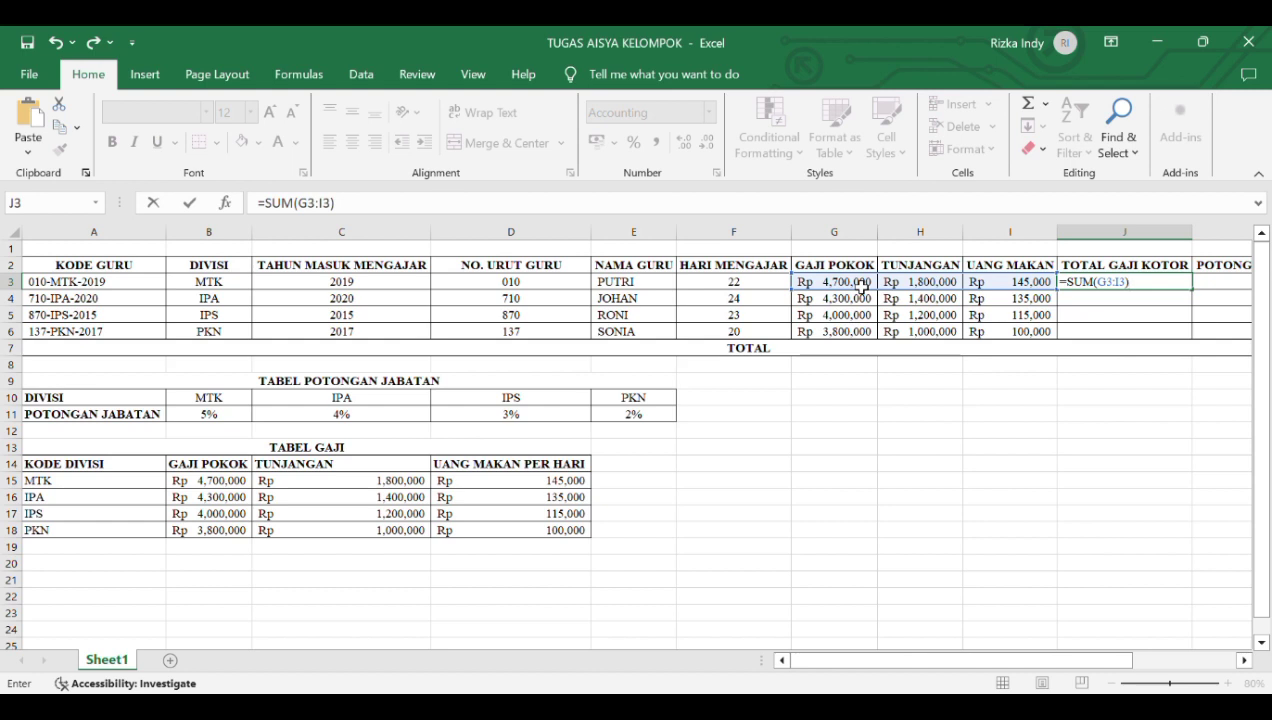
key("Return")
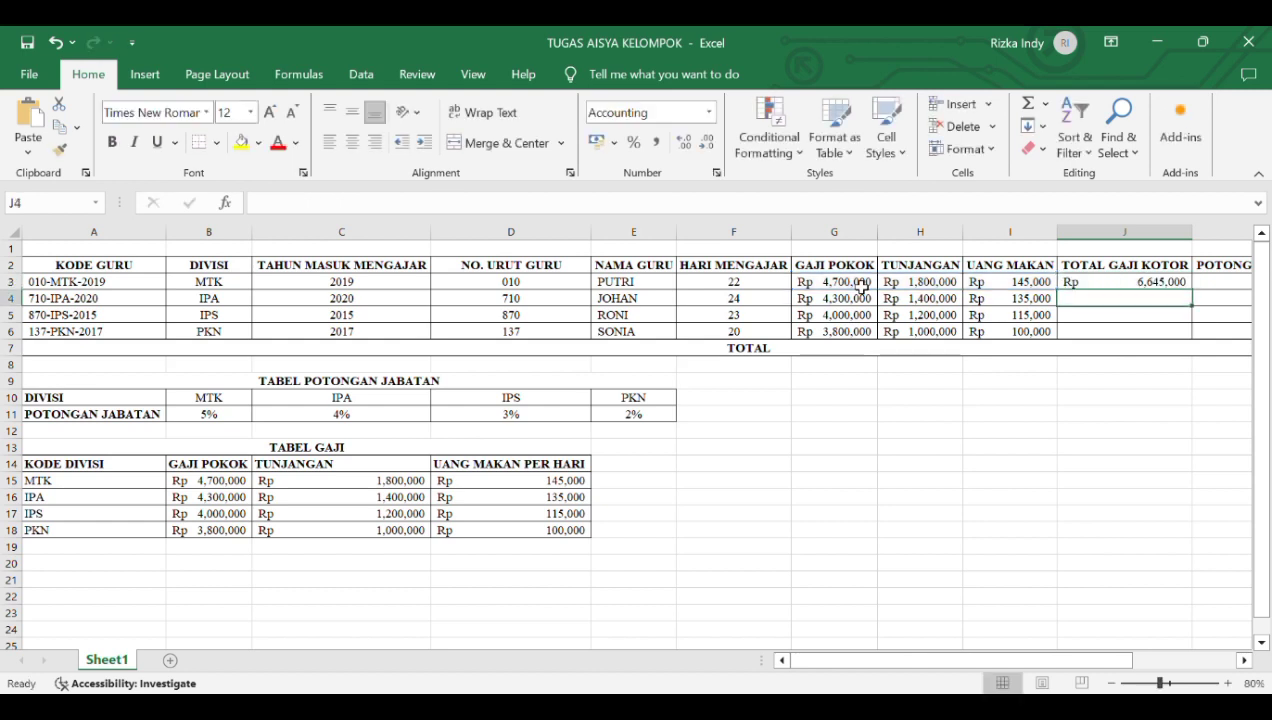
Fill the SUM formula from J3 down through J6 in the TOTAL GAJI KOTOR column
key("Up")
key("Down")
key("Down")
key("Down")
key("shift+Up")
key("shift+Up")
key("shift+Up")
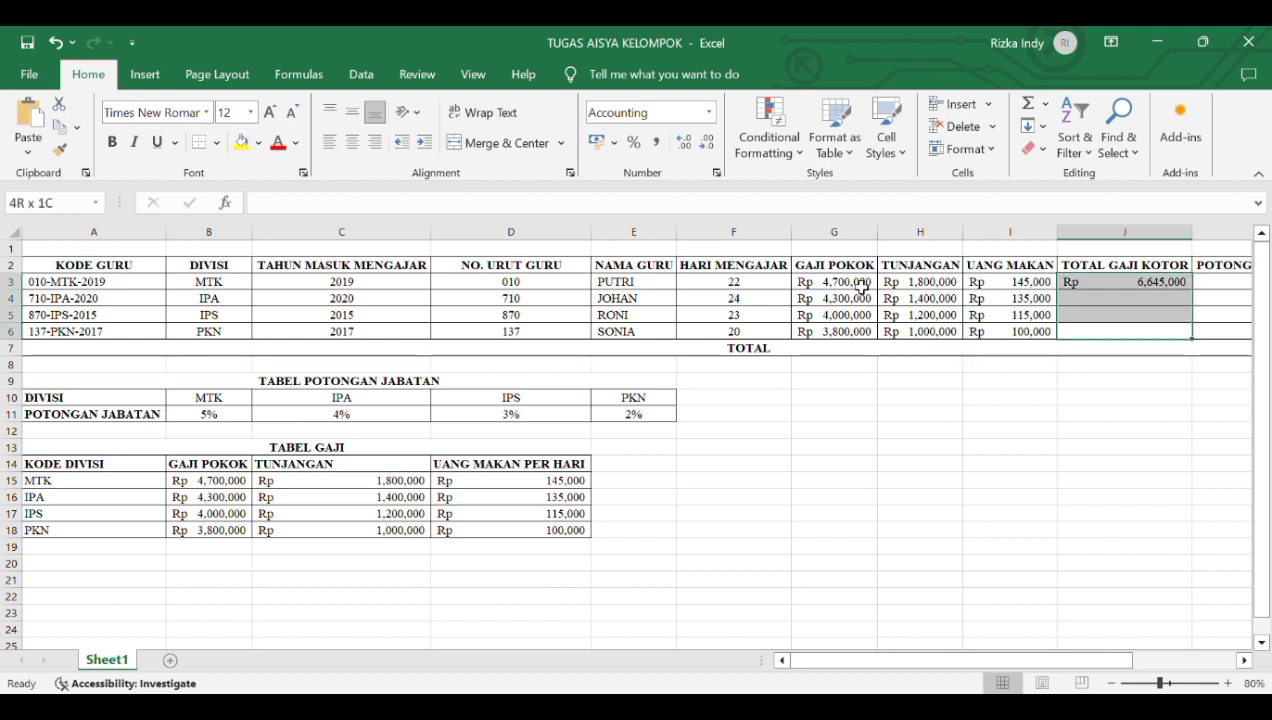
key("ctrl+d")
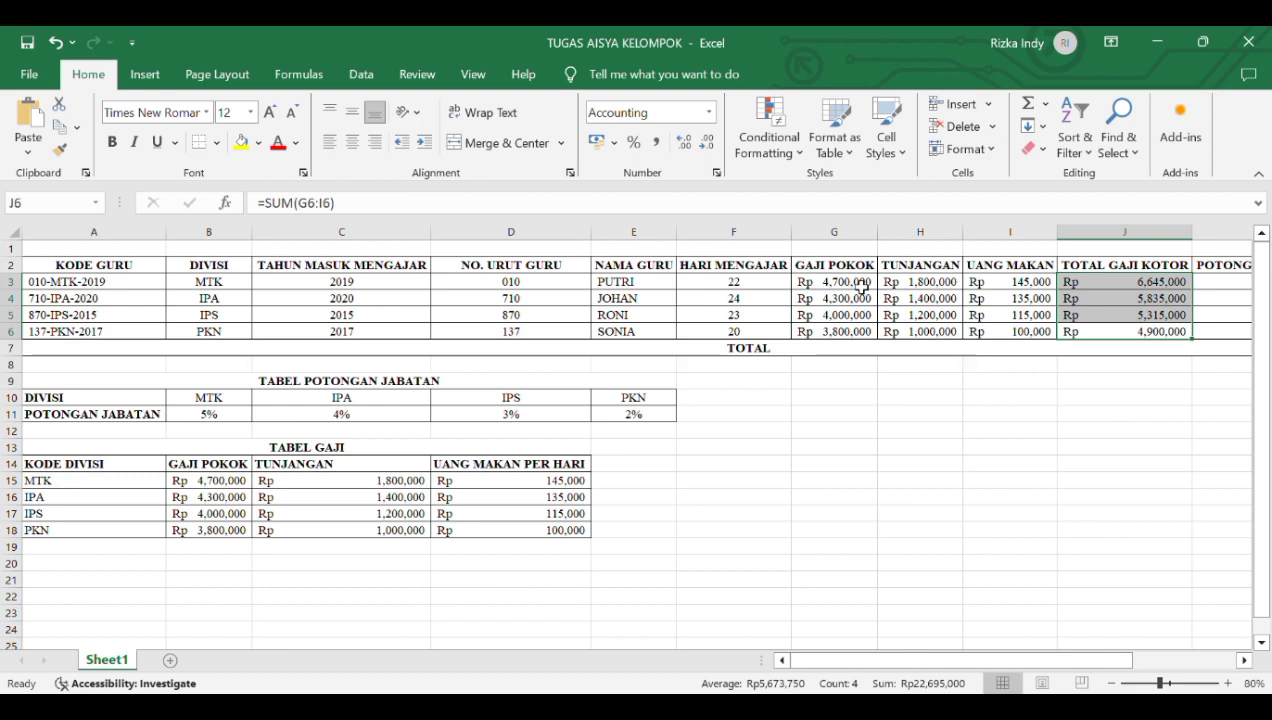
Start an HLOOKUP formula in K3 of the POTONGAN JABATAN column with MID(A3,5,3) as its lookup value
key("Right")
key("Up")
key("Up")
key("Up")
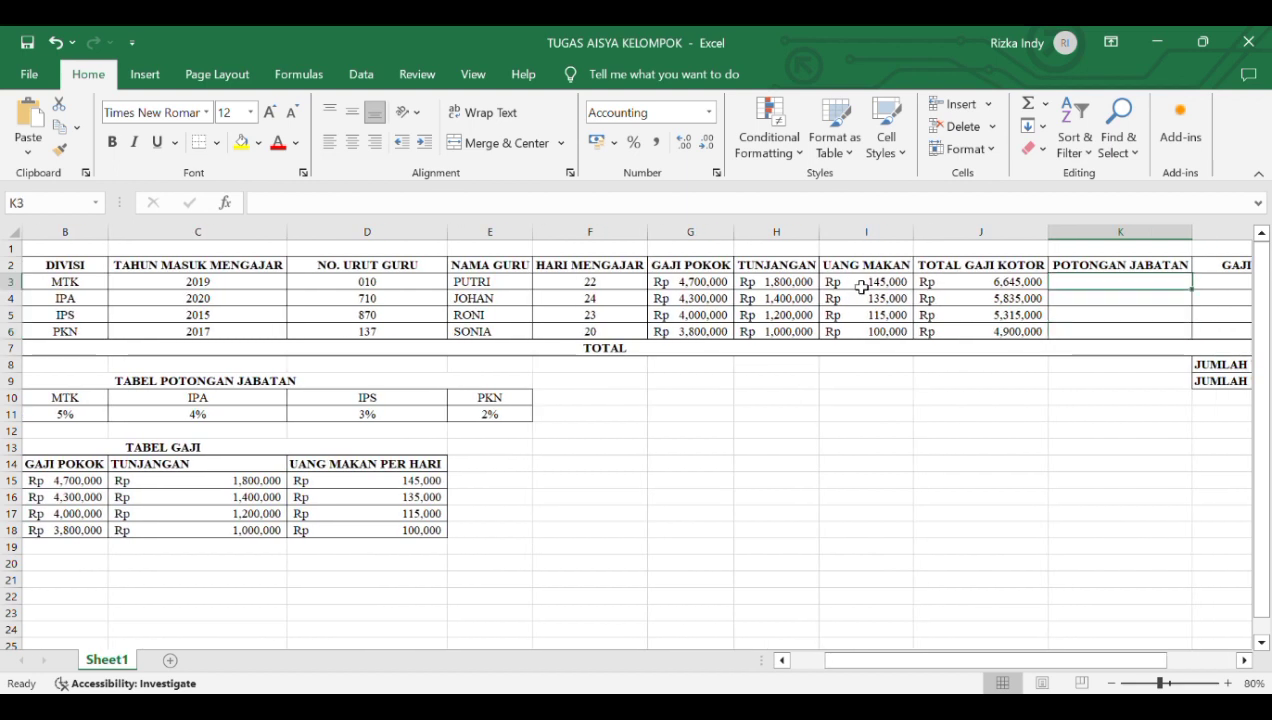
type("=H")
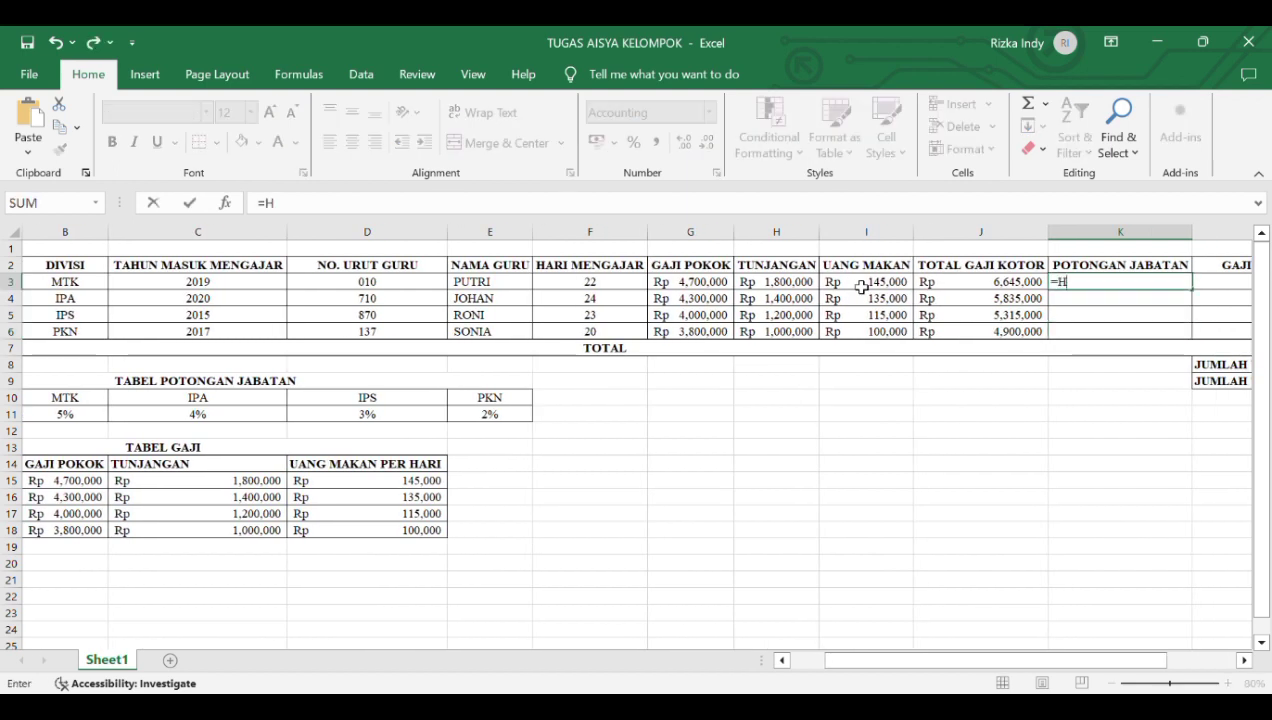
type("LOOKUP")
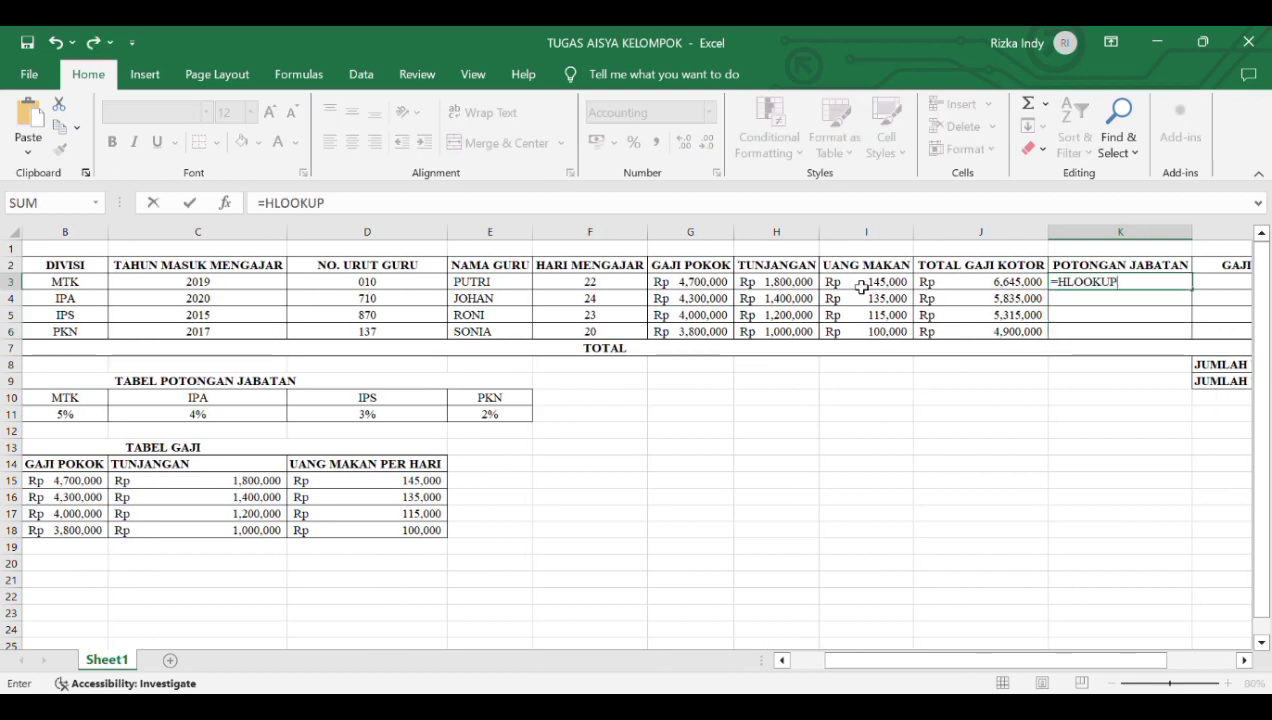
type("(MID(")
scroll(861, 287, "left", 2)
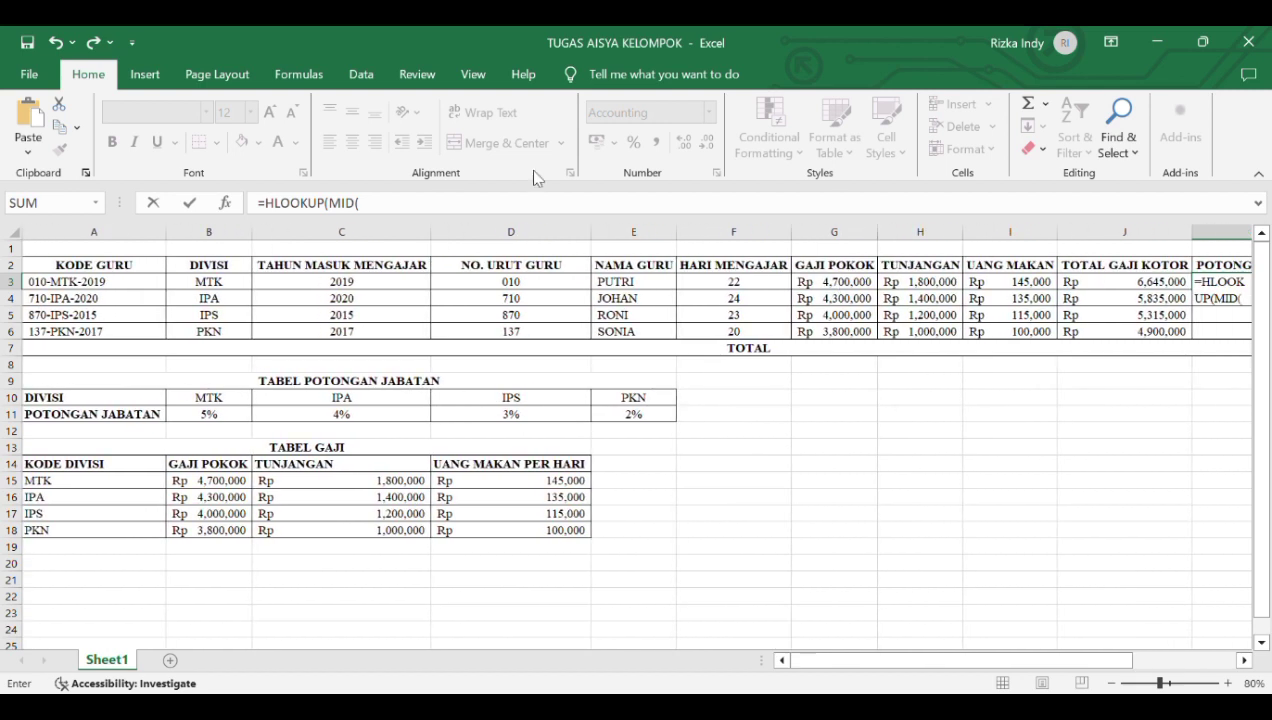
left_click(145, 284)
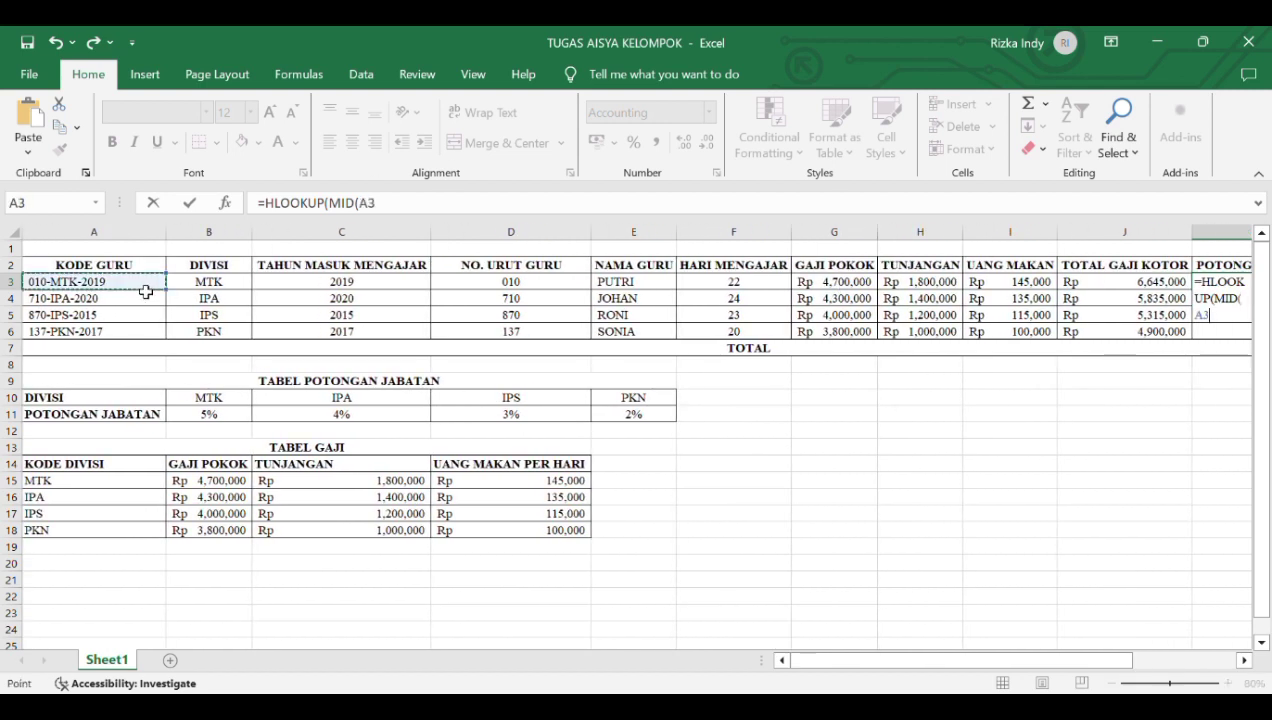
type(",5,")
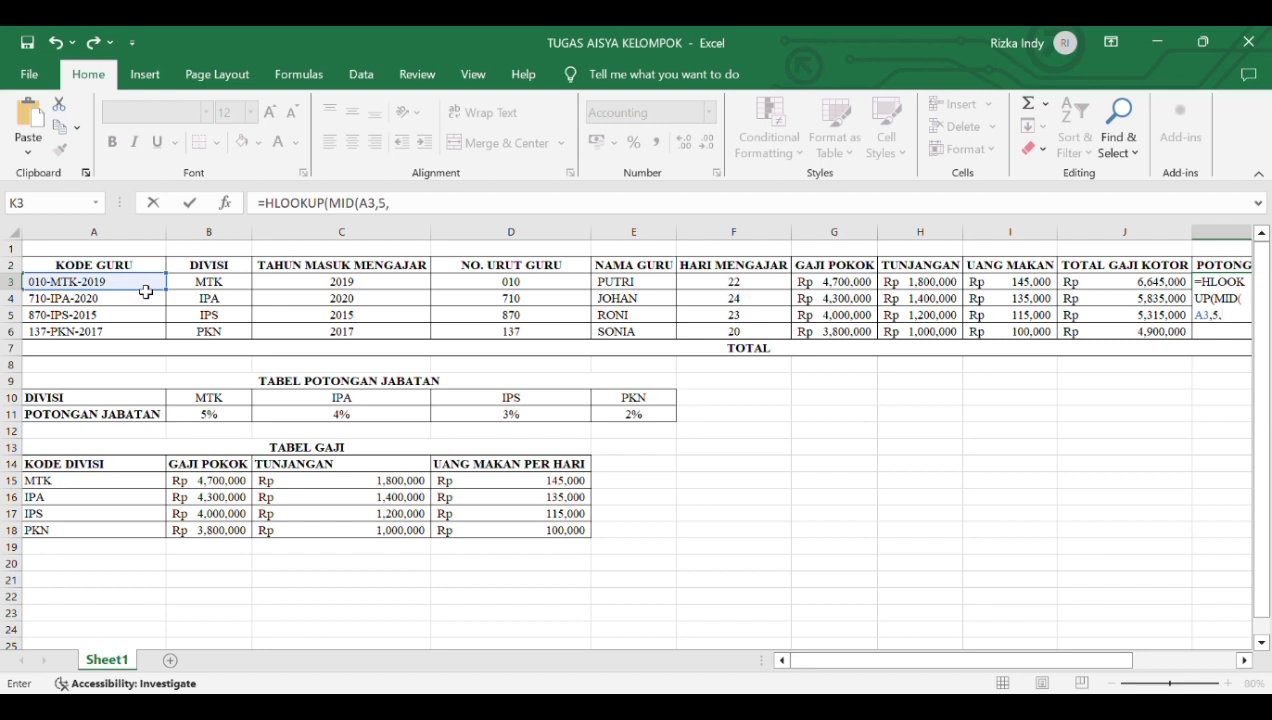
type("3),")
Add the deduction table as the HLOOKUP range in K3, made absolute as $B$10:$E$11
left_click_drag(215, 399, 626, 423)
scroll(626, 423, "right", 3)
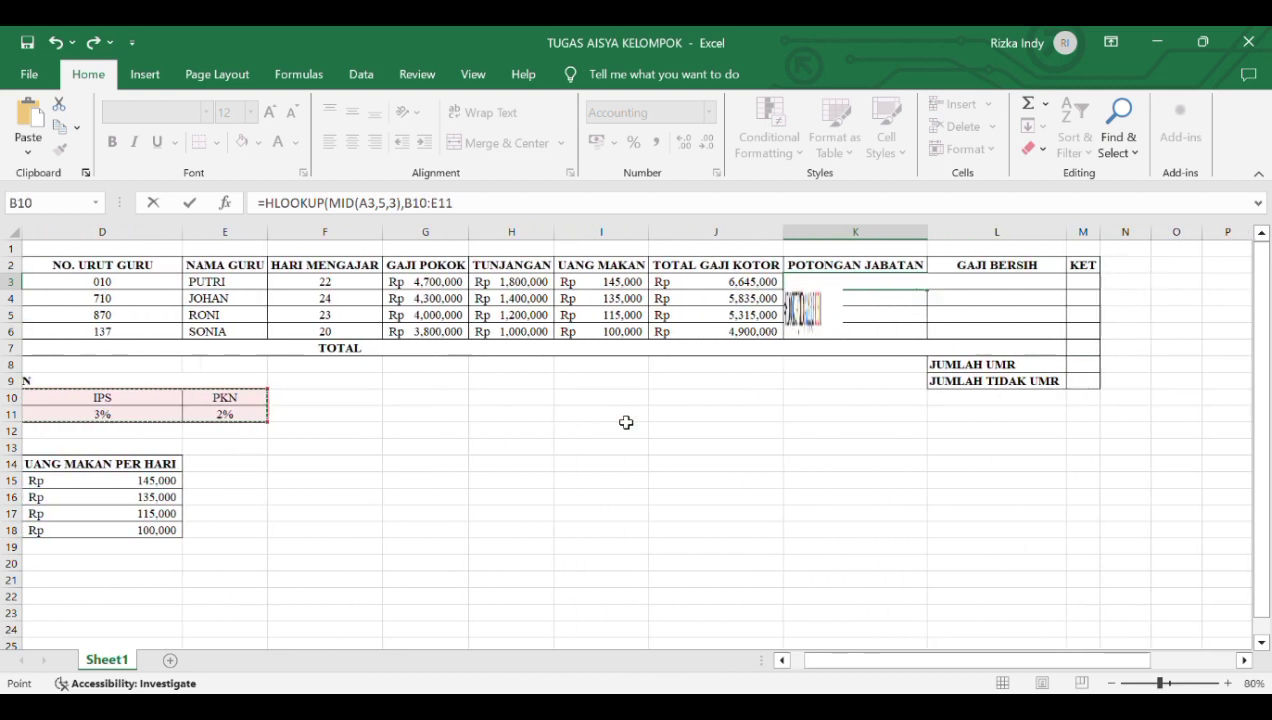
left_click(423, 210)
key("Left")
type("$")
key("Right")
type("$")
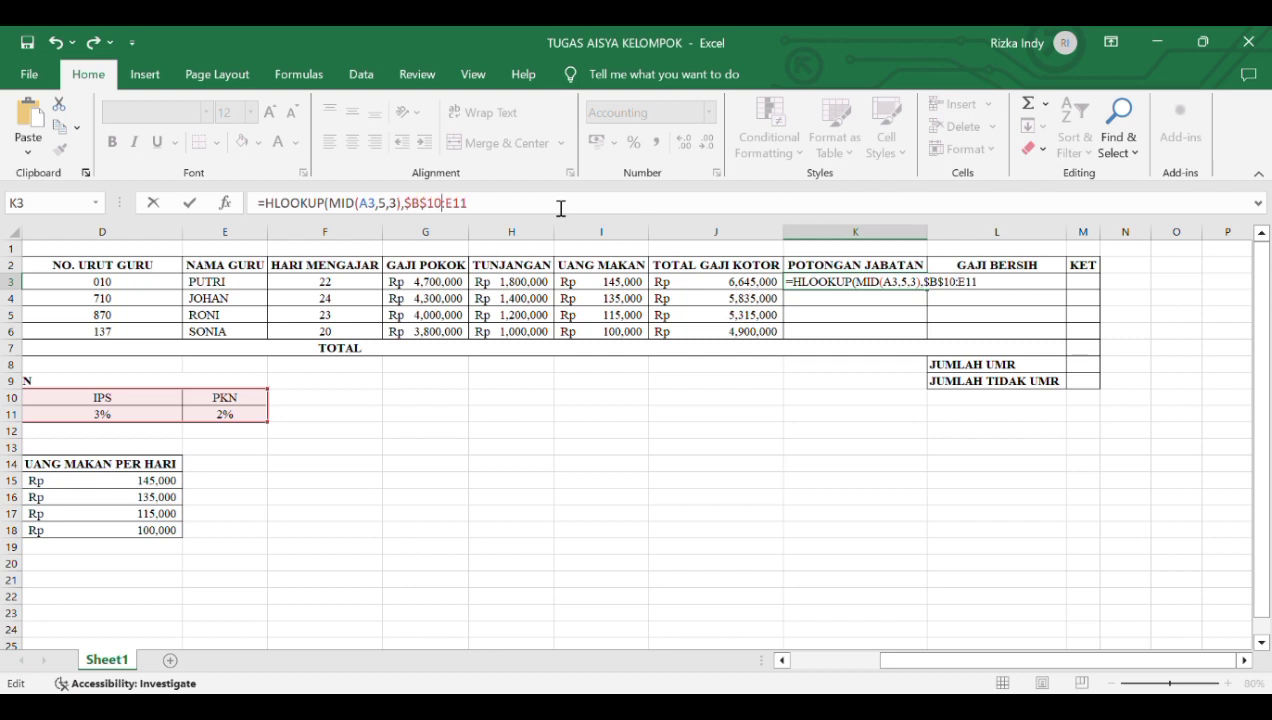
type("$")
key("Right")
type("$")
key("Right")
type(",")
key("BackSpace")
key("Right")
type(",")
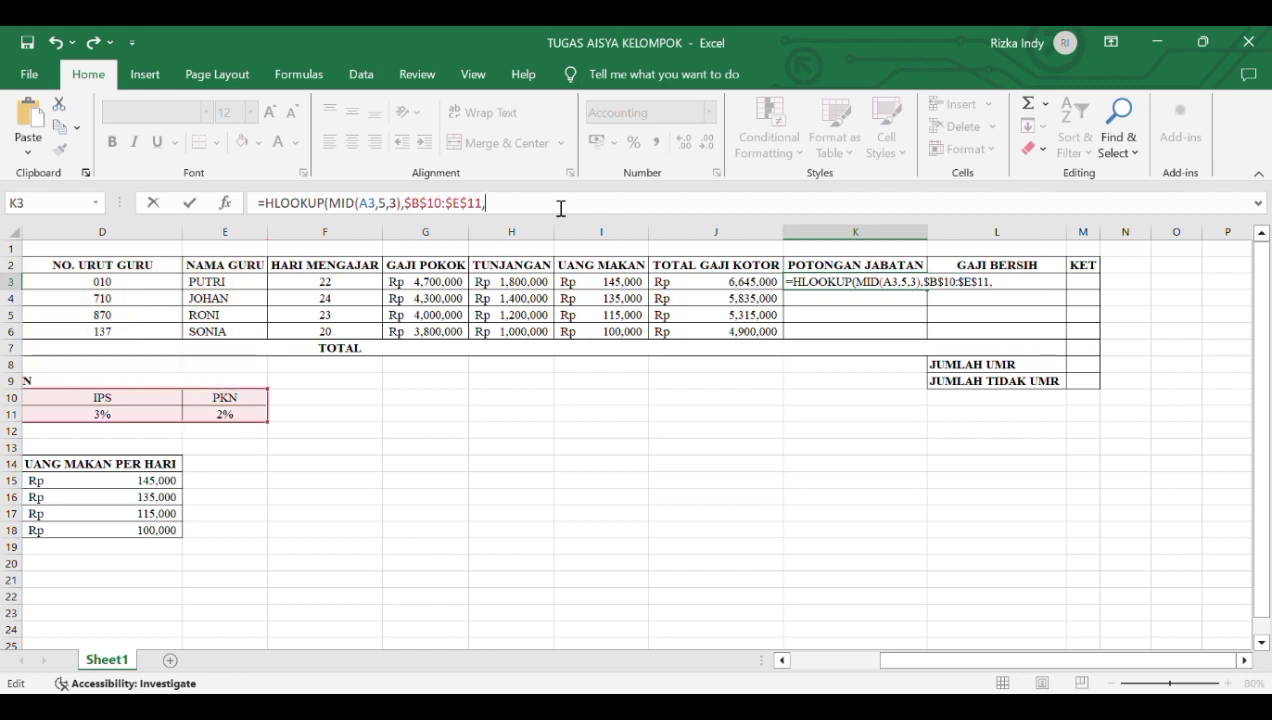
Complete the K3 HLOOKUP formula with row 2 and match type 0, multiplied by J3
type("2,0)*")
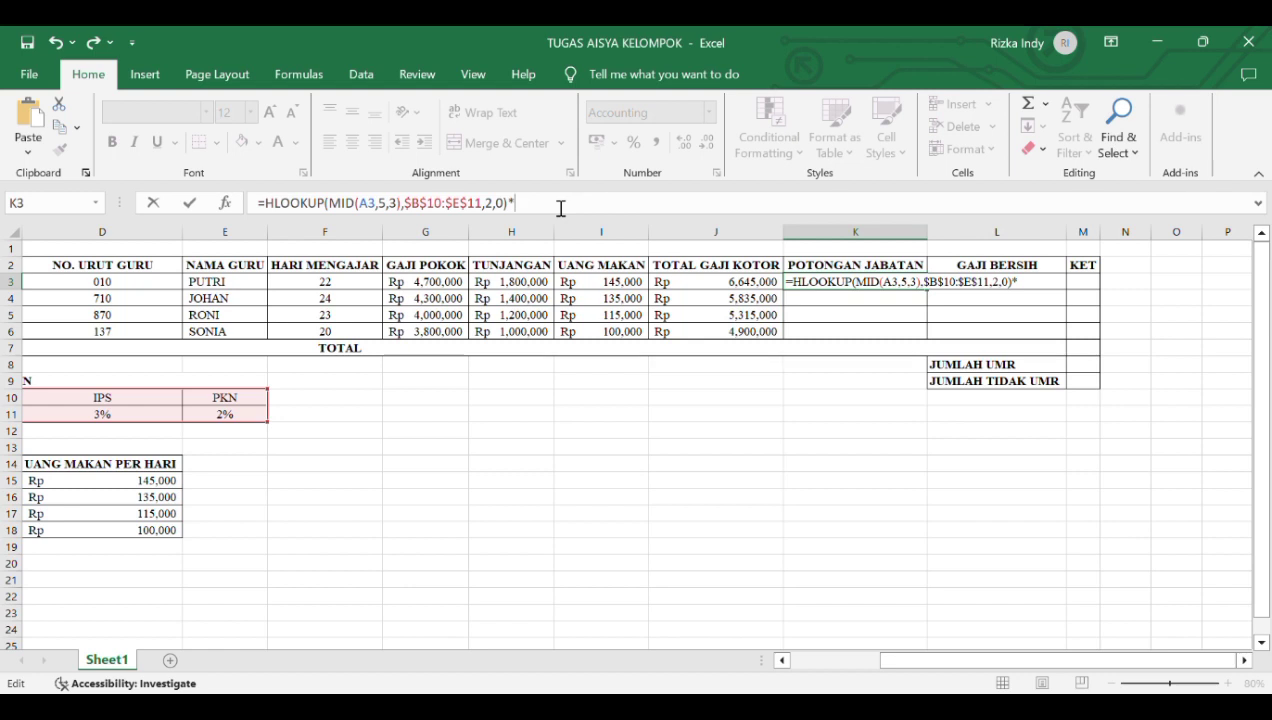
left_click(682, 289)
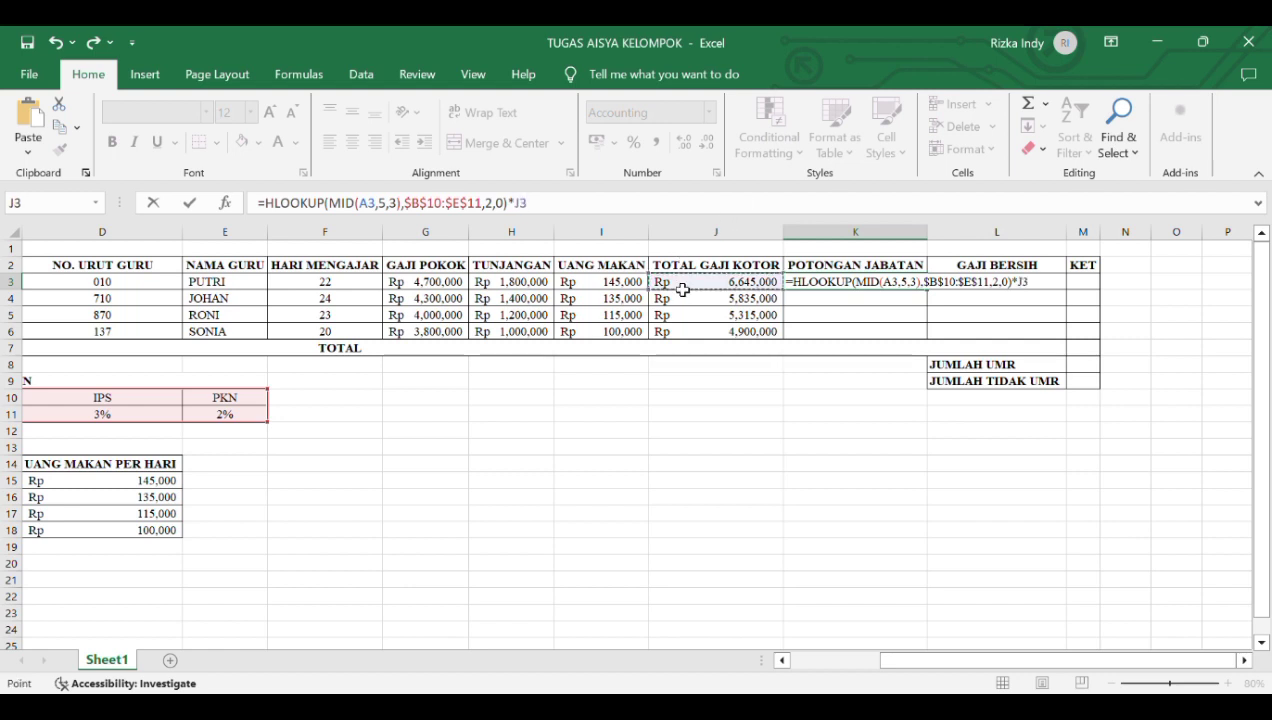
key("Return")
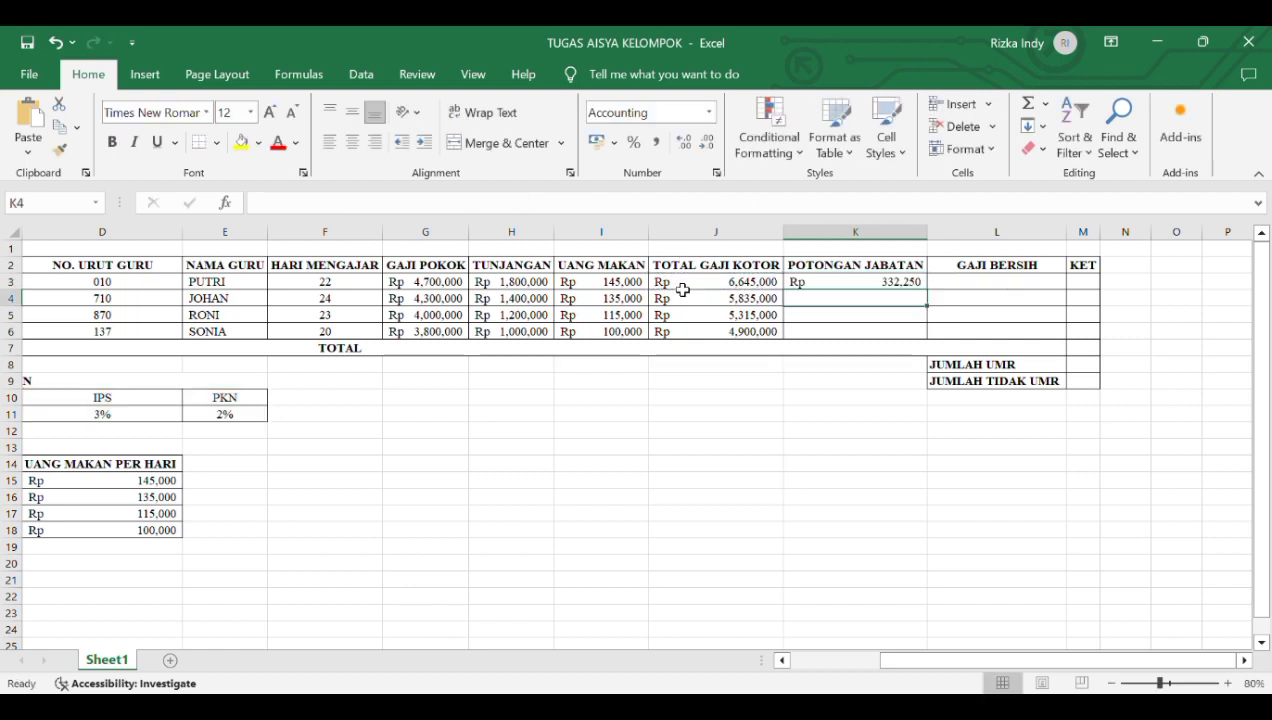
Fill the HLOOKUP formula from K3 down through K6 in the POTONGAN JABATAN column
key("Down")
key("Down")
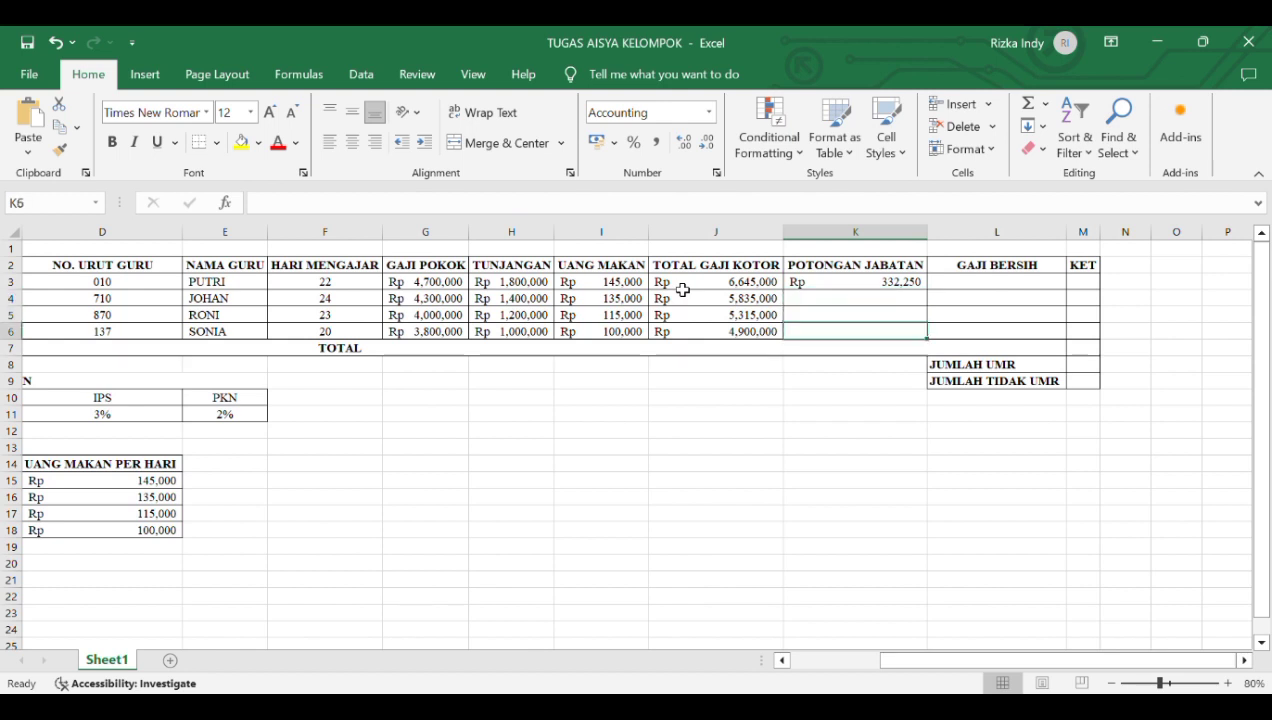
key("shift+Up")
key("shift+Up")
key("shift+Up")
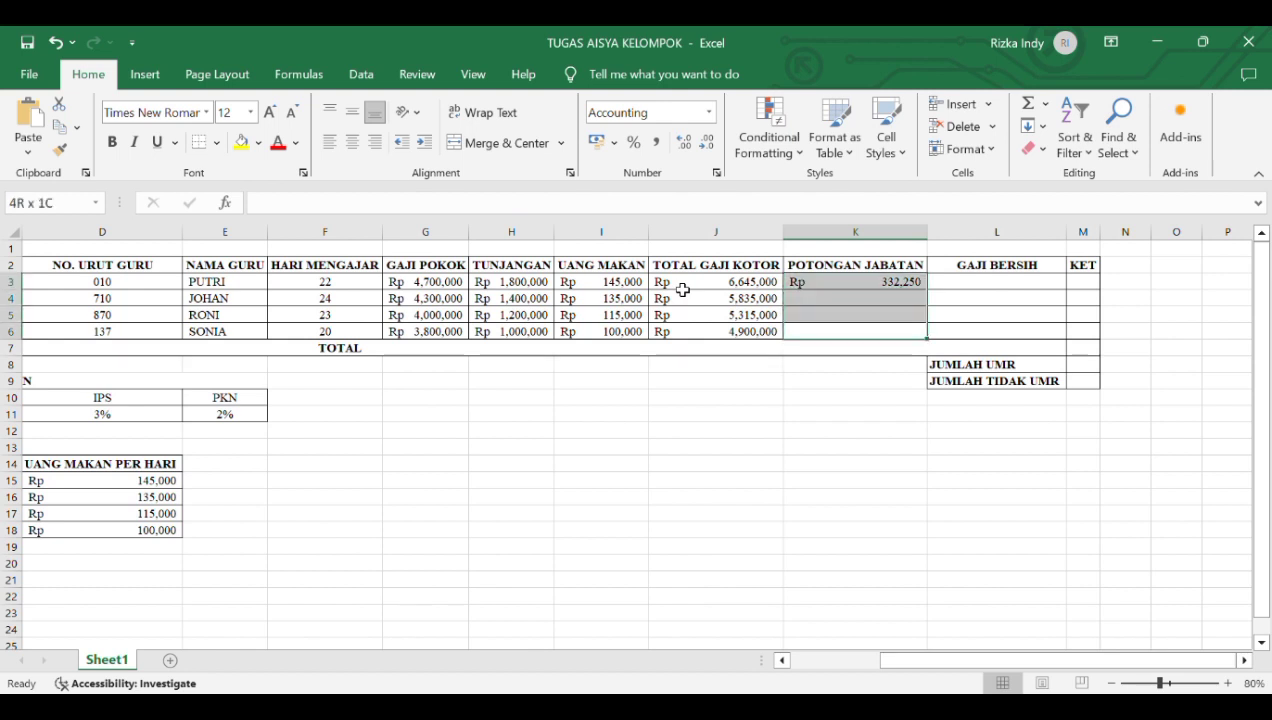
key("ctrl+d")
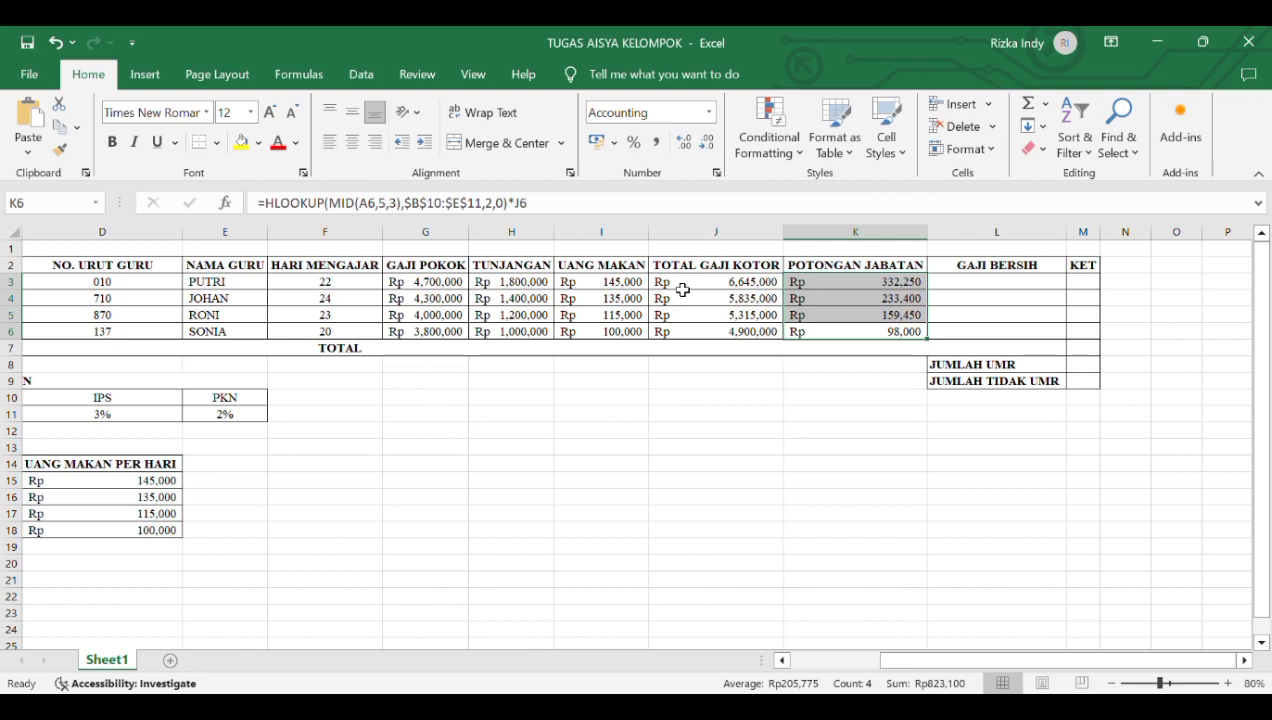
Enter the formula =J3-K3 in L3 of the GAJI BERSIH column
key("Right")
key("Up")
key("Up")
key("Up")
type("=")
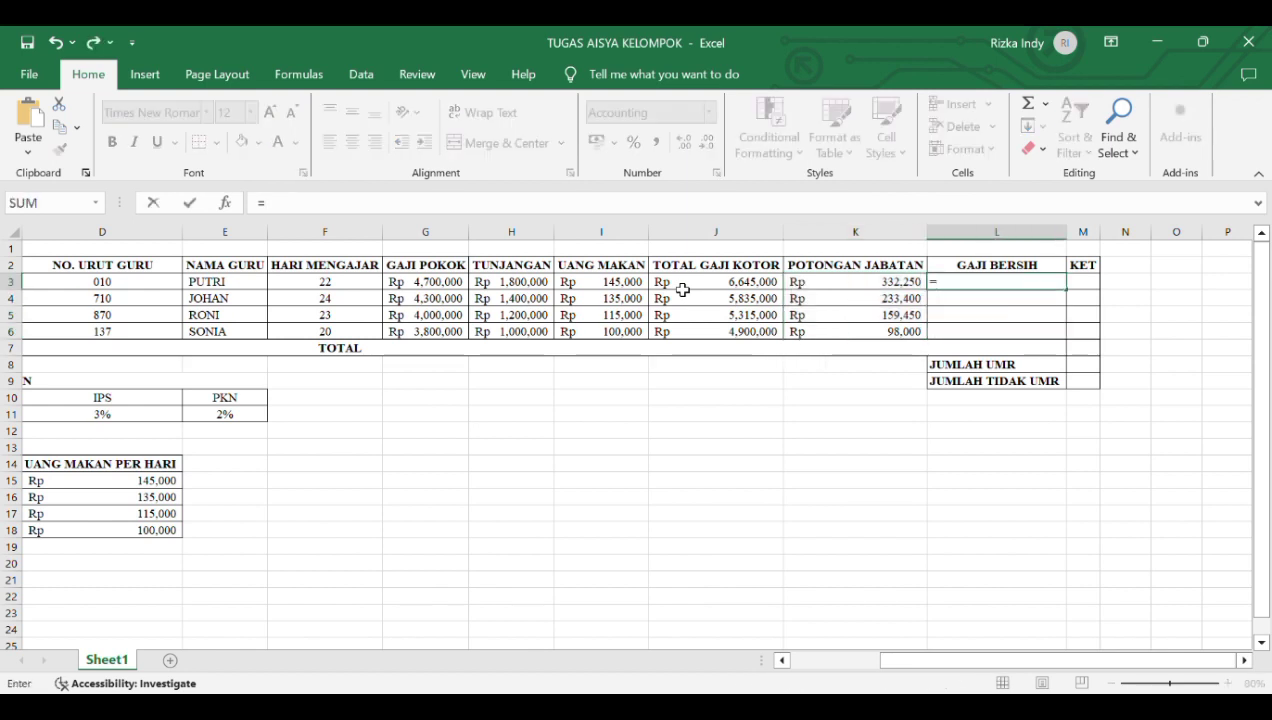
left_click(682, 289)
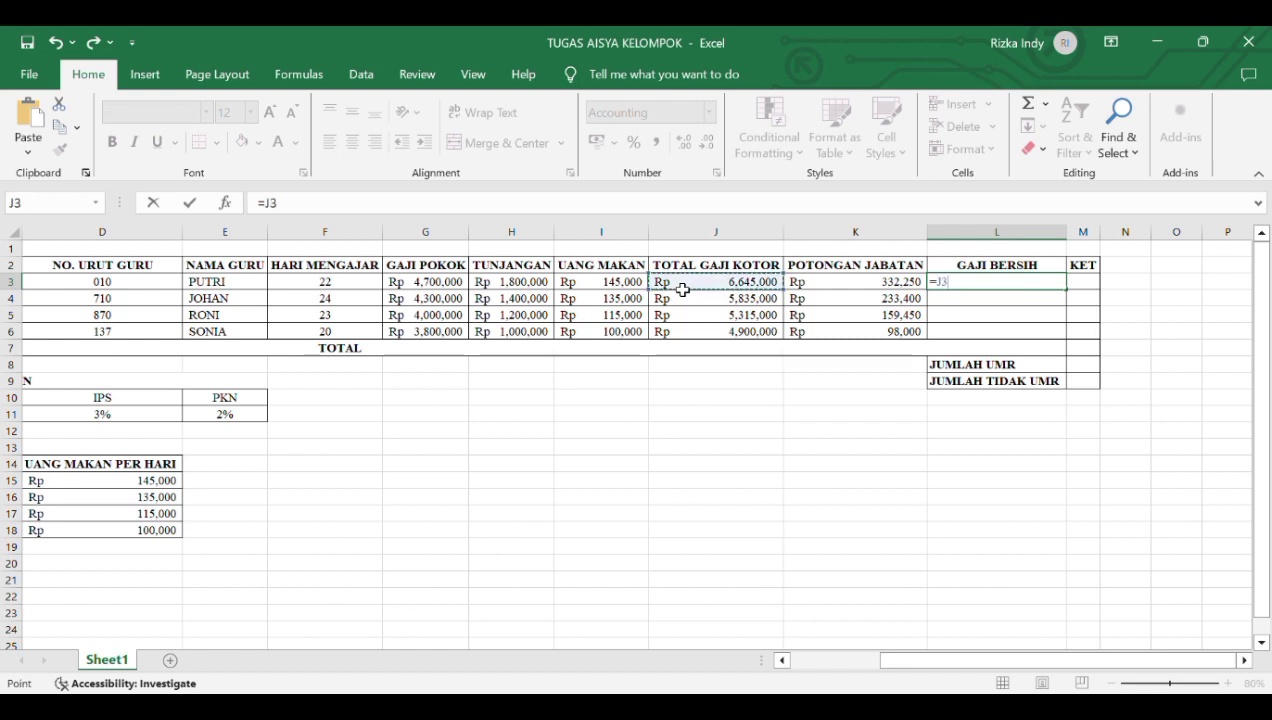
type("-")
left_click(828, 288)
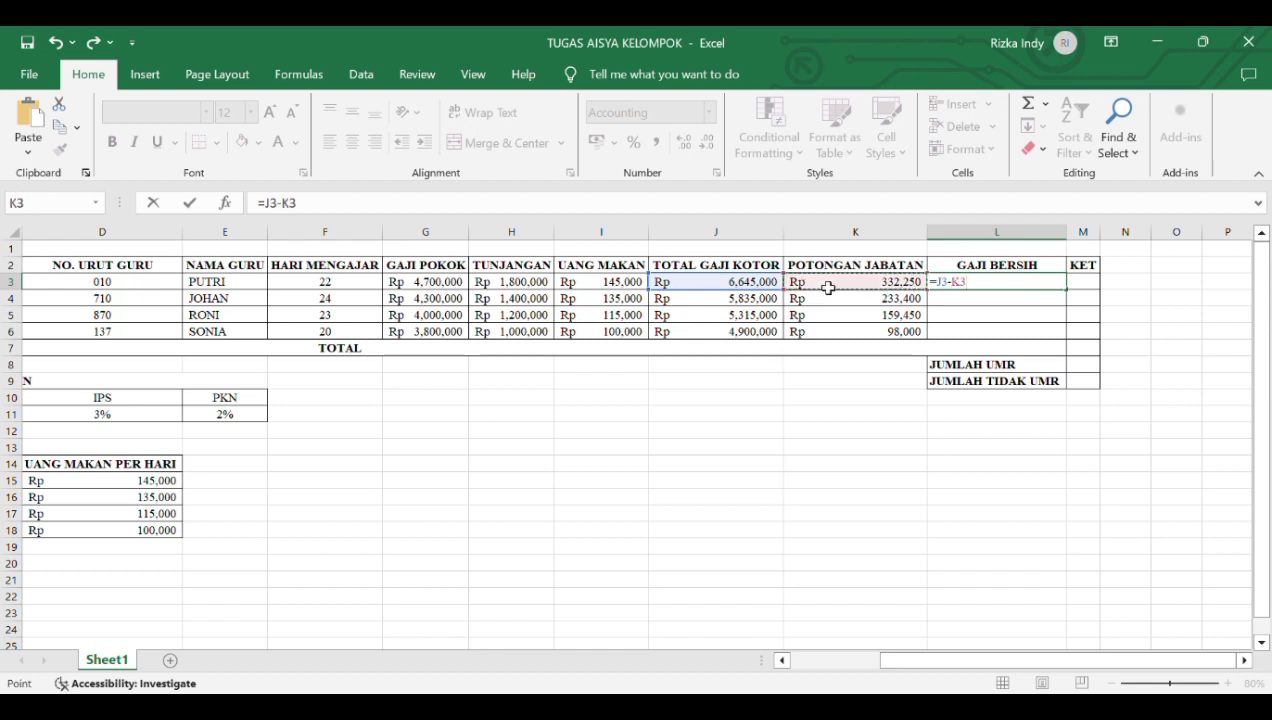
key("Return")
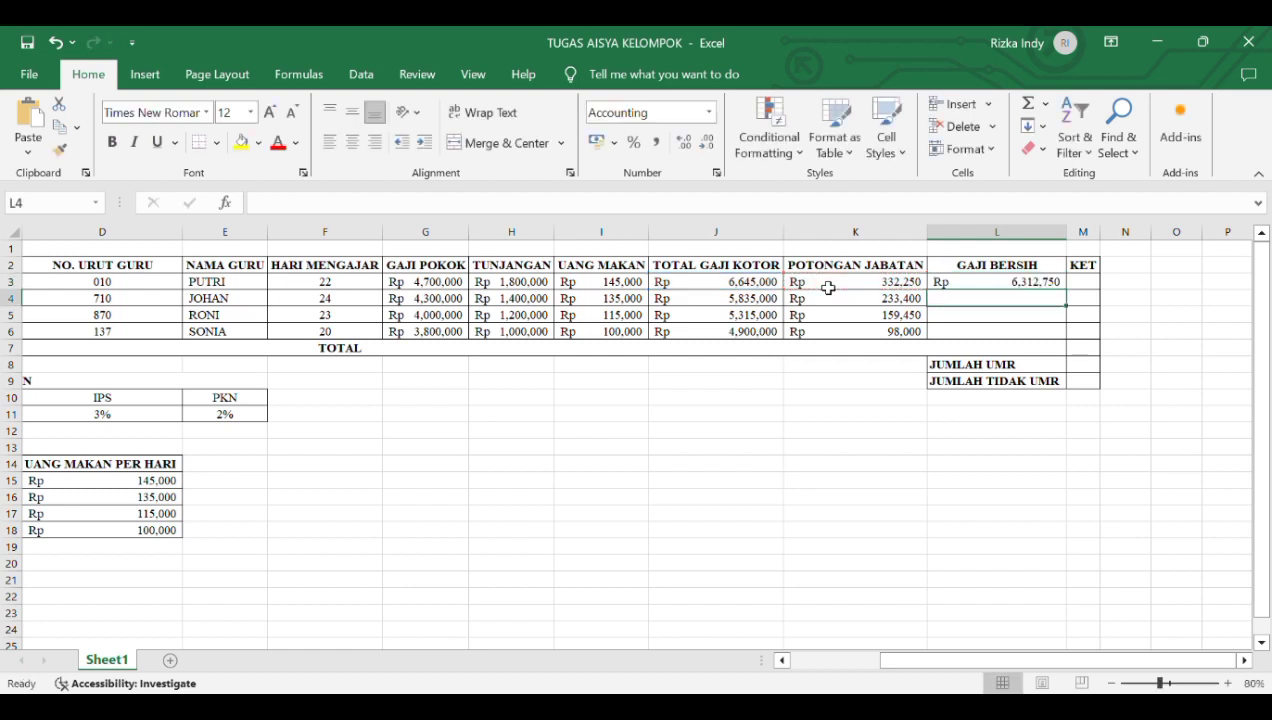
Fill the subtraction formula from L3 down through L6 in the GAJI BERSIH column
key("Down")
key("Down")
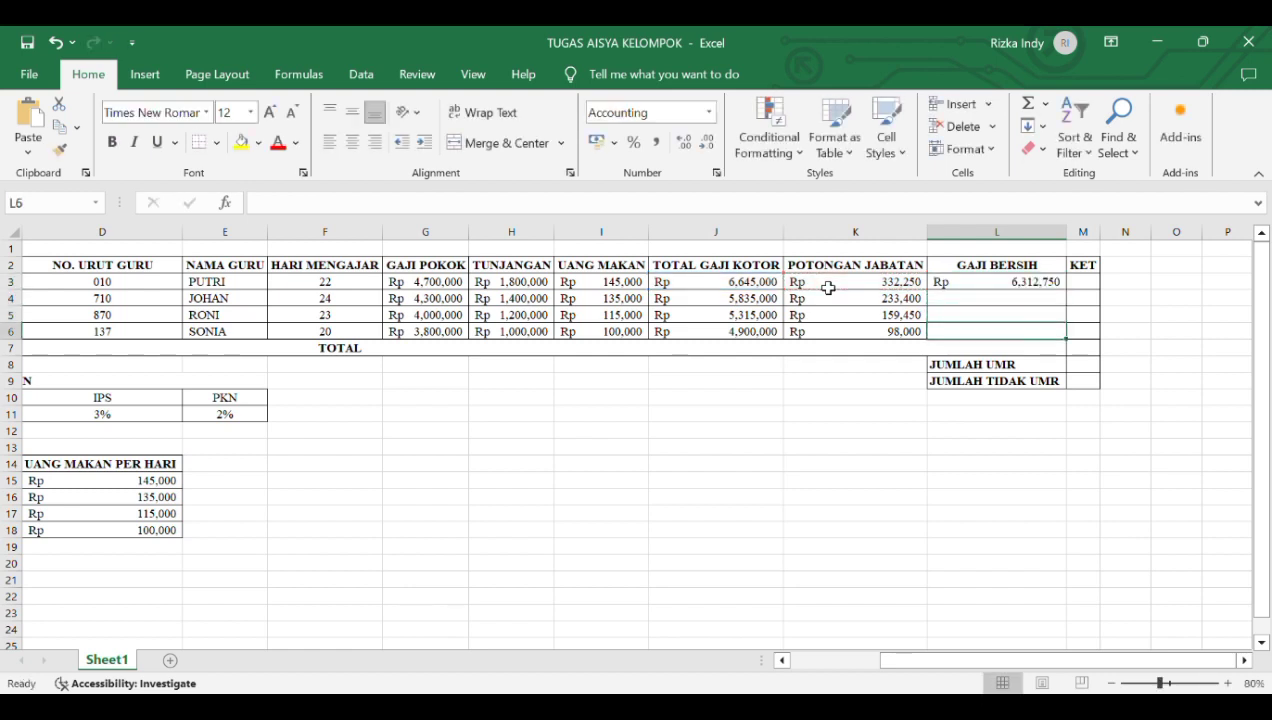
key("shift+Up")
key("shift+Up")
key("shift+Up")
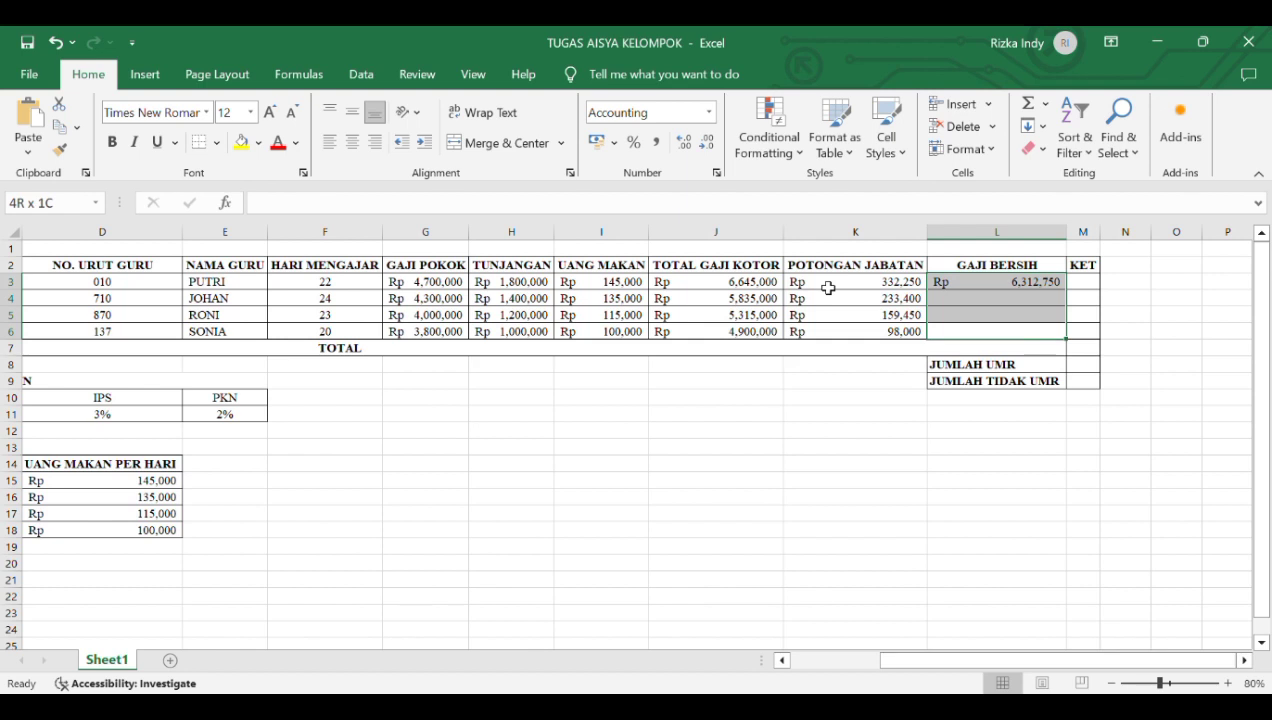
key("ctrl+d")
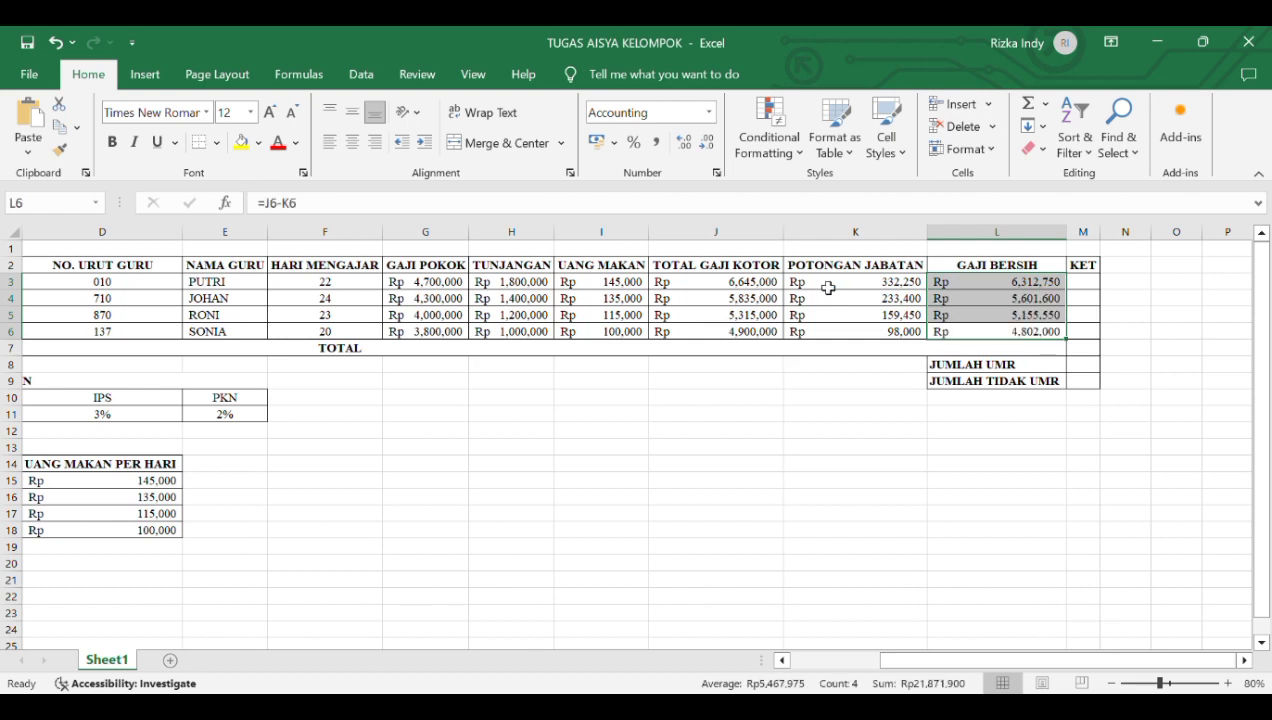
Enter the formula =IF(L3>=4500000,"UMR","TIDAK UMR") in M3 of the KET column
key("Right")
key("Up")
key("Up")
key("Up")
type("=")
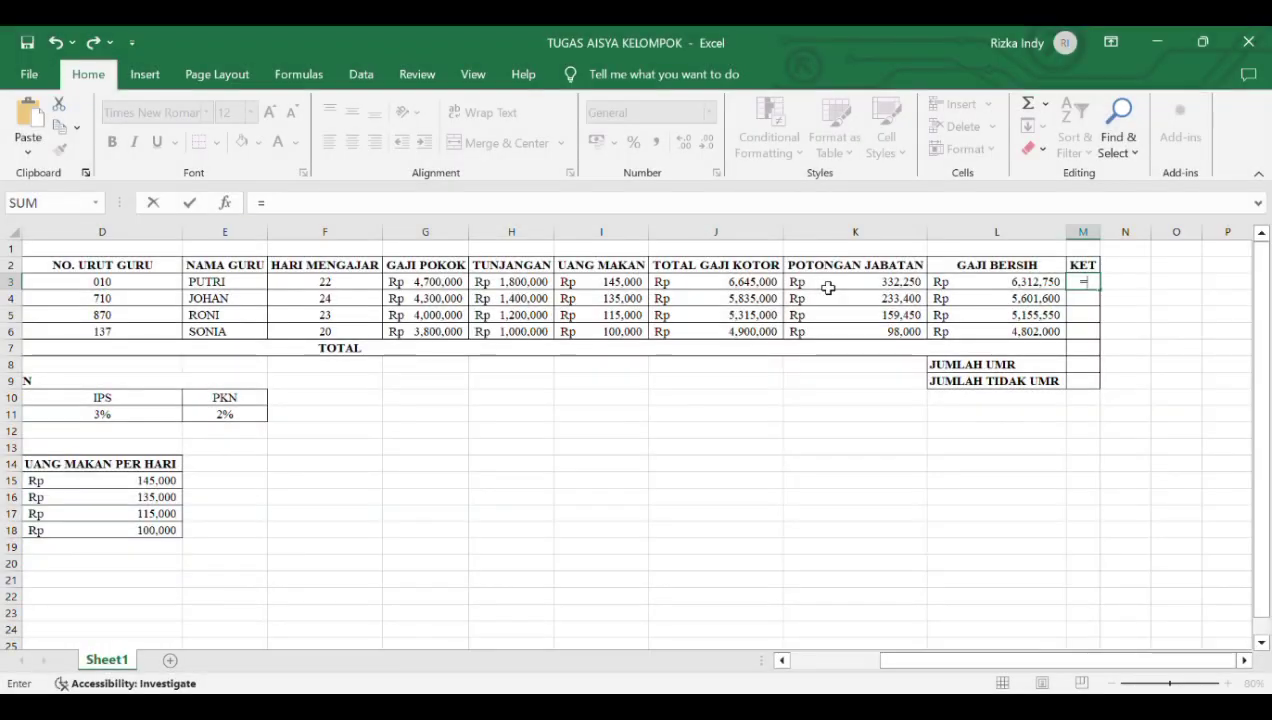
type("IF(")
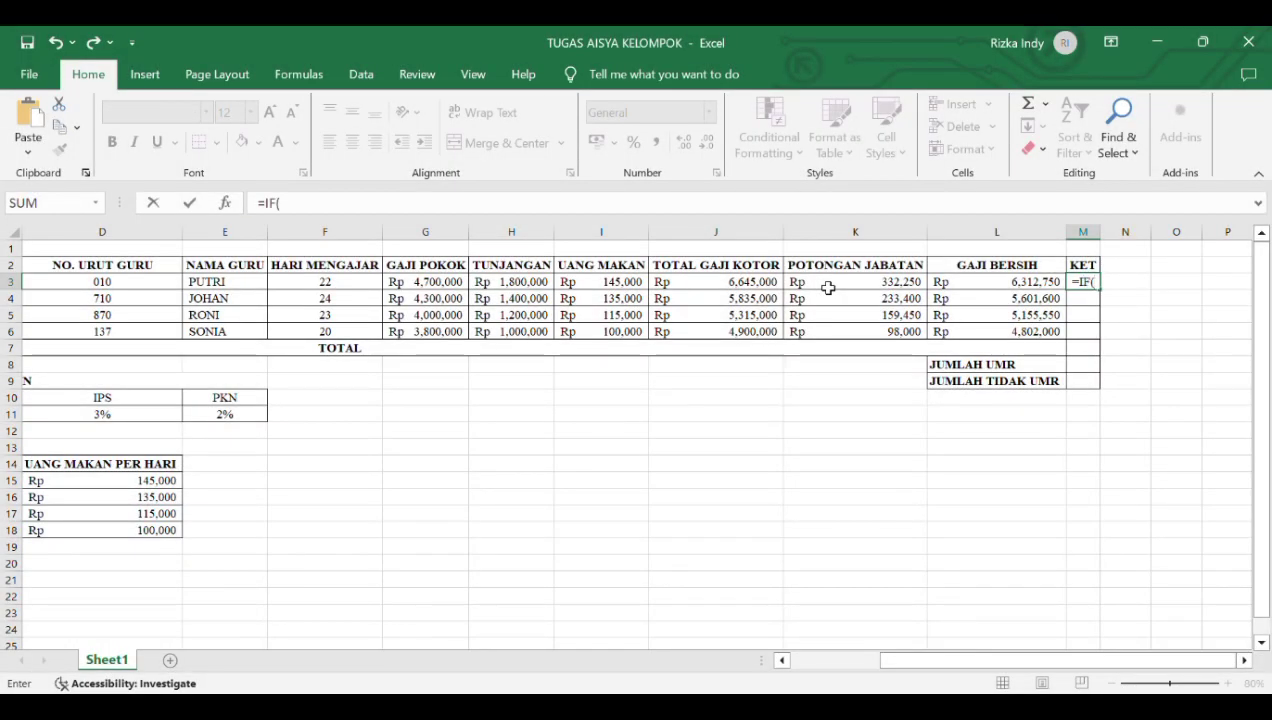
left_click(979, 286)
type(">=")
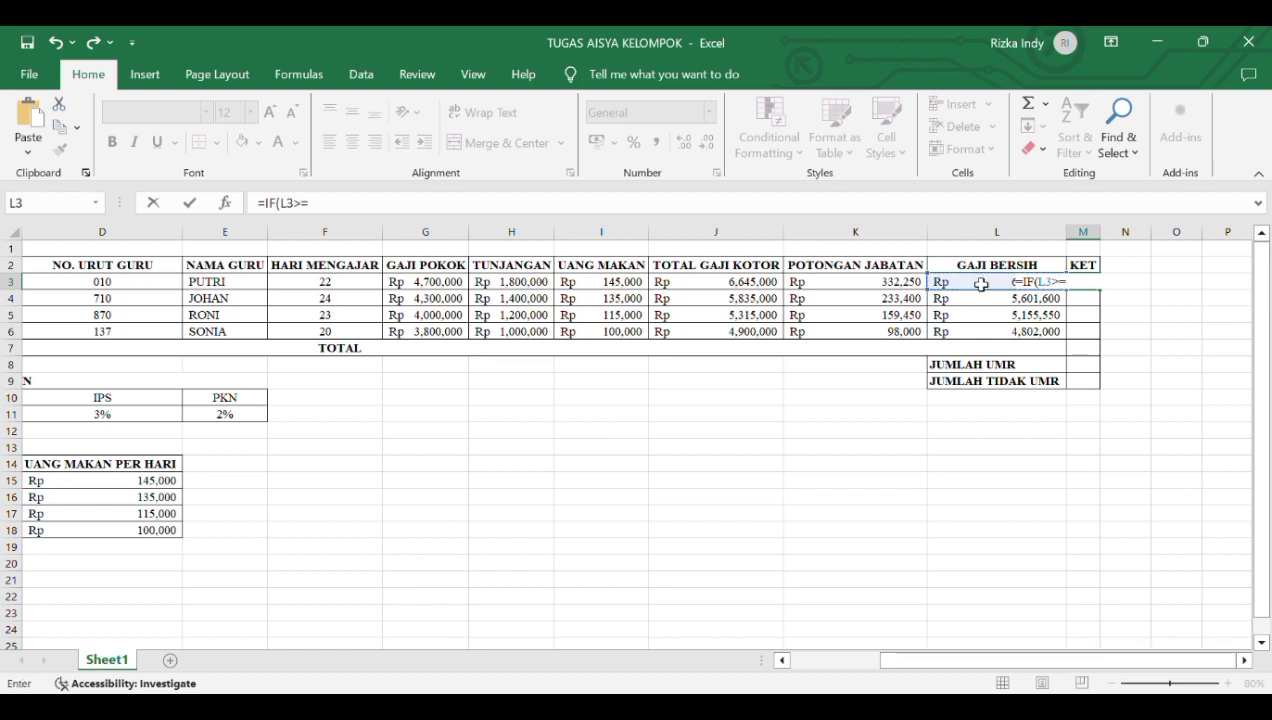
type("4500000")
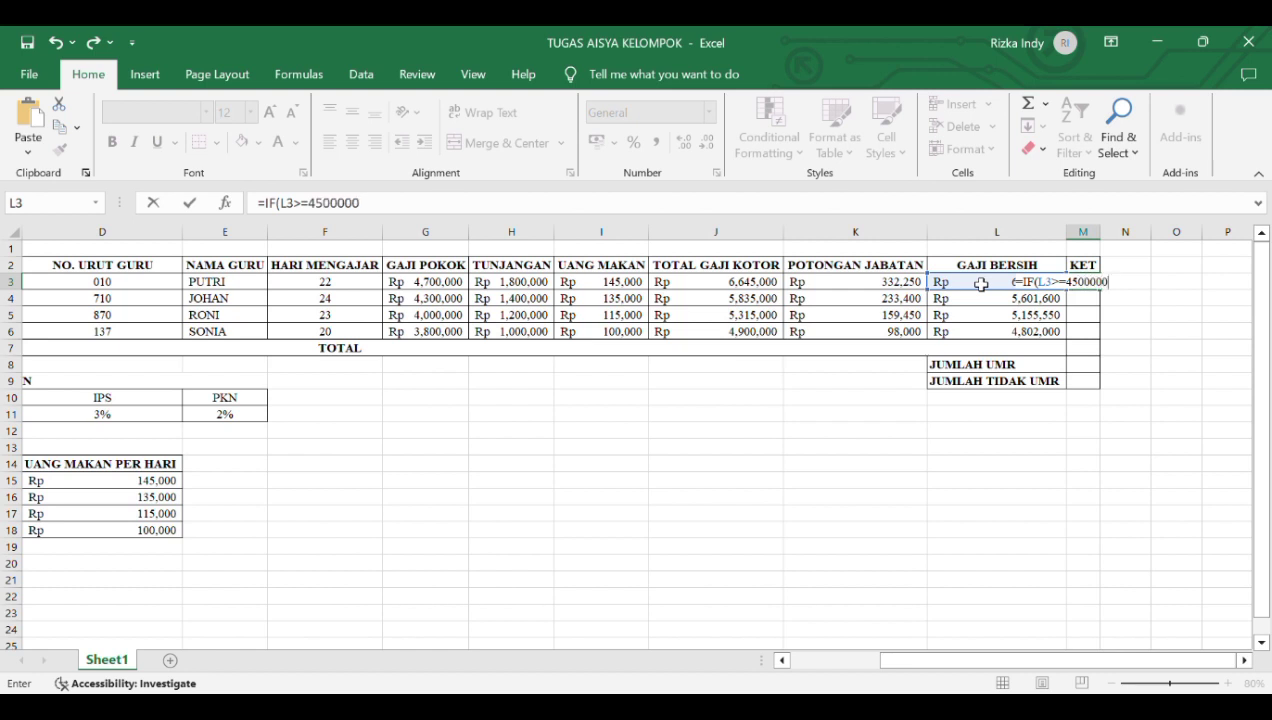
type(",\"UMR")
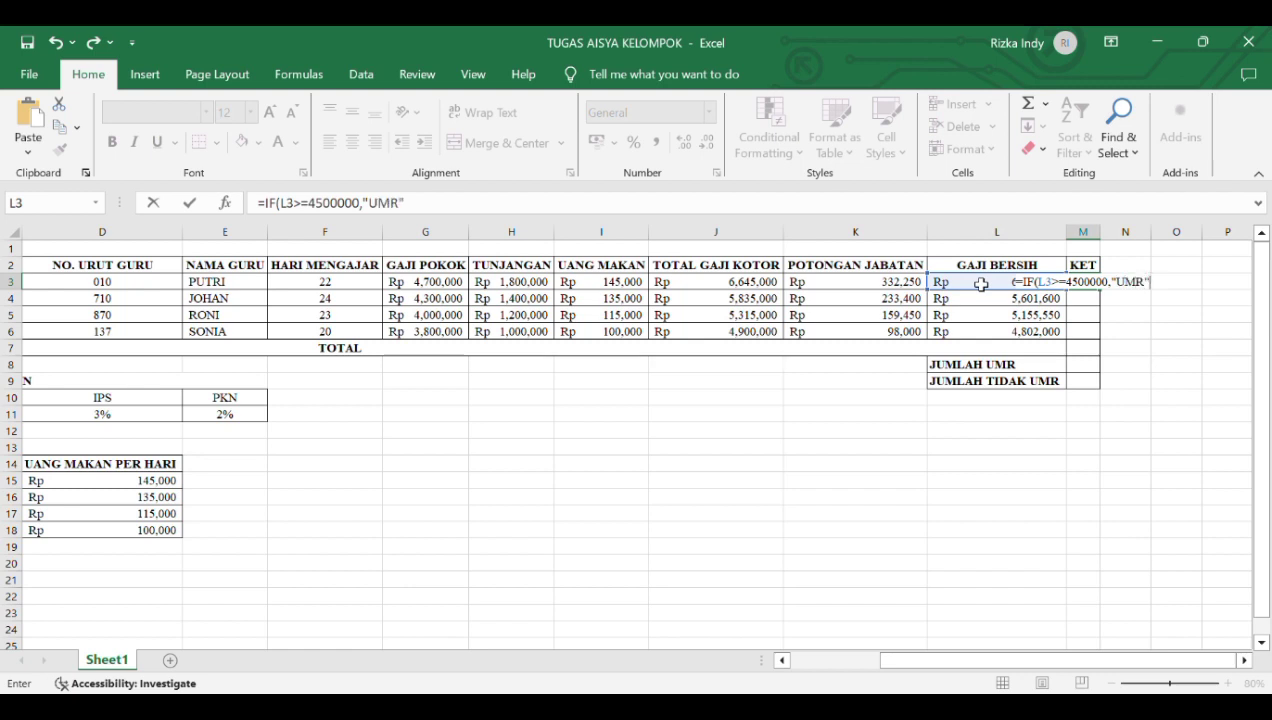
type("\",\"")
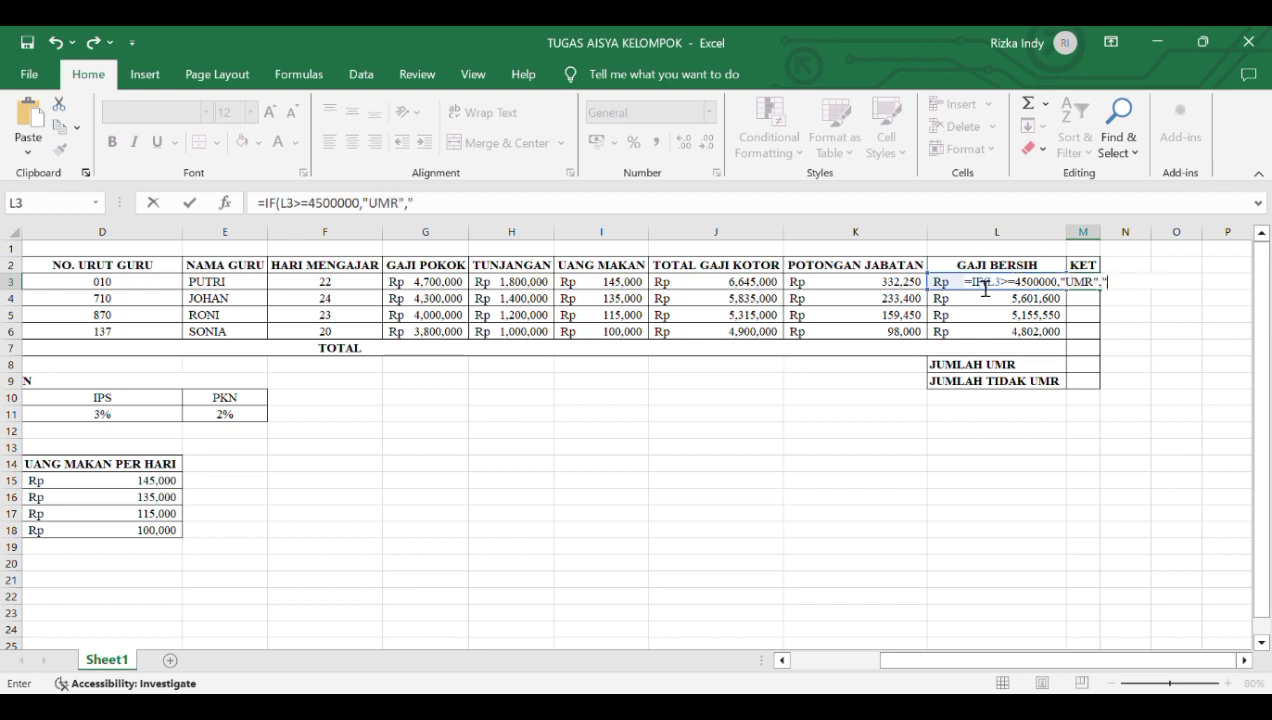
type("TIDAK")
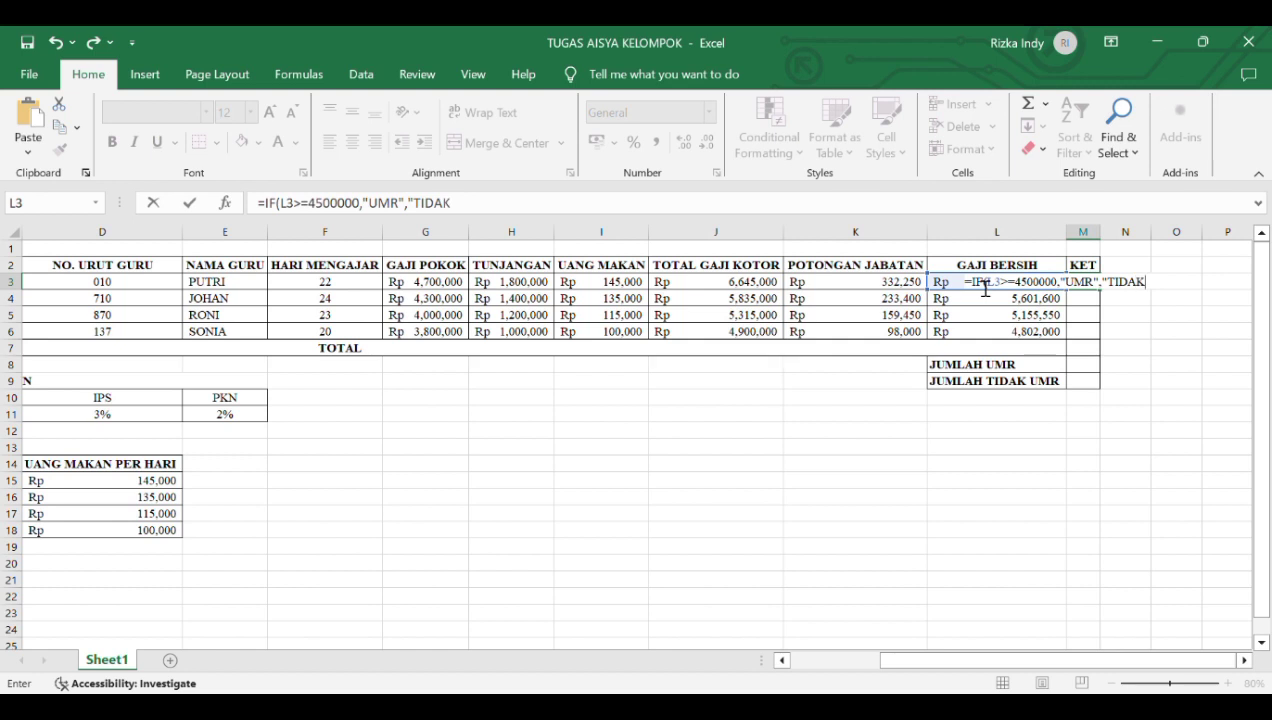
type(" UMR\"")
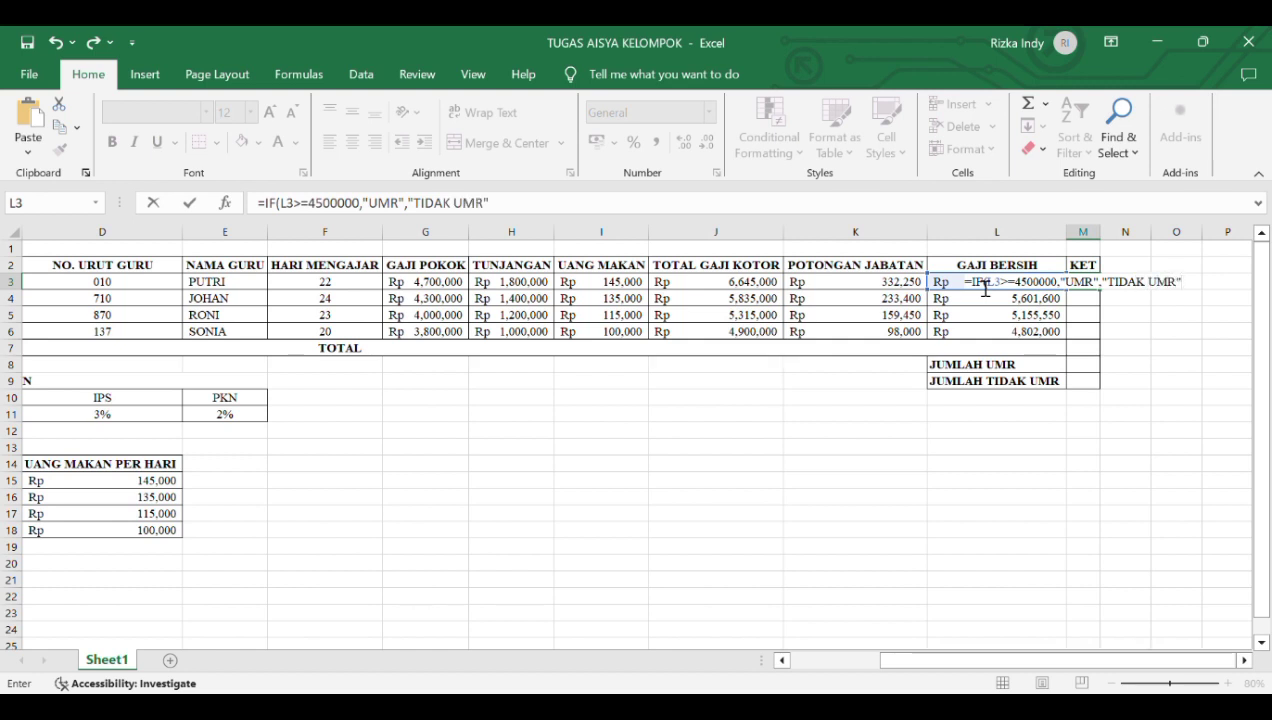
type(")")
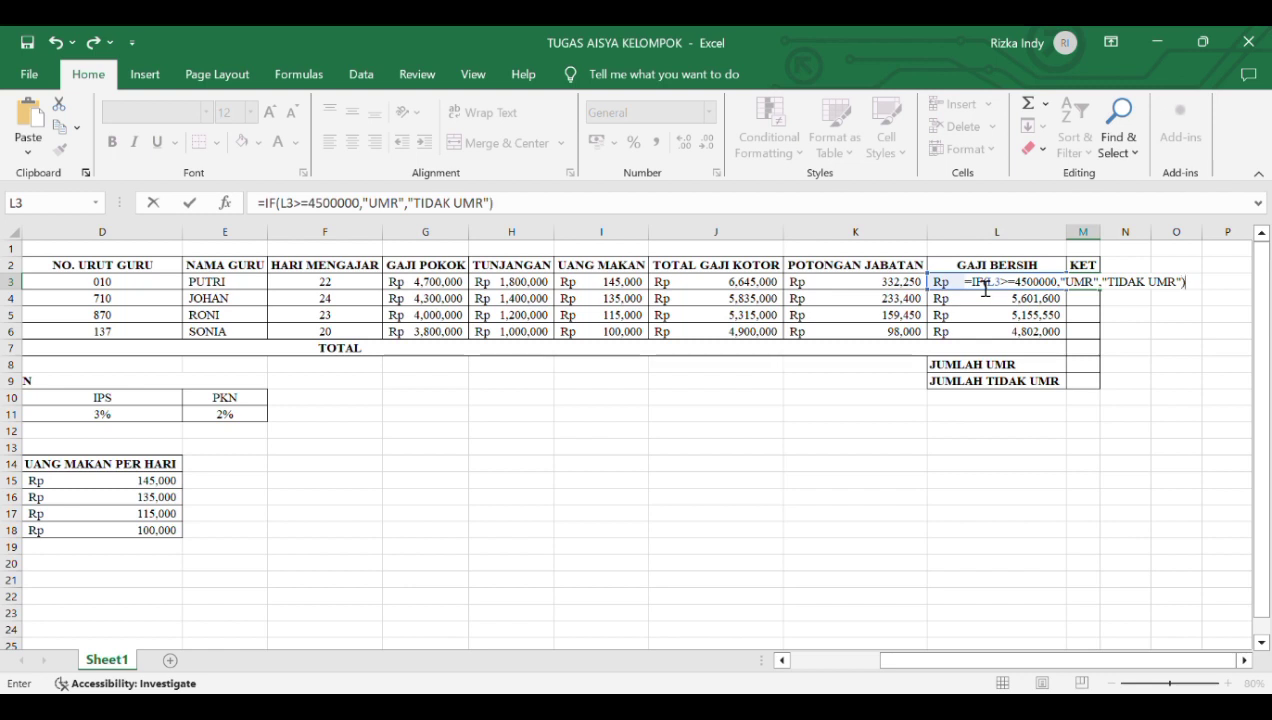
key("Return")
Fill the IF formula from M3 down through M6 in the KET column
key("Down")
key("Down")
key("shift+Up")
key("shift+Up")
key("shift+Up")
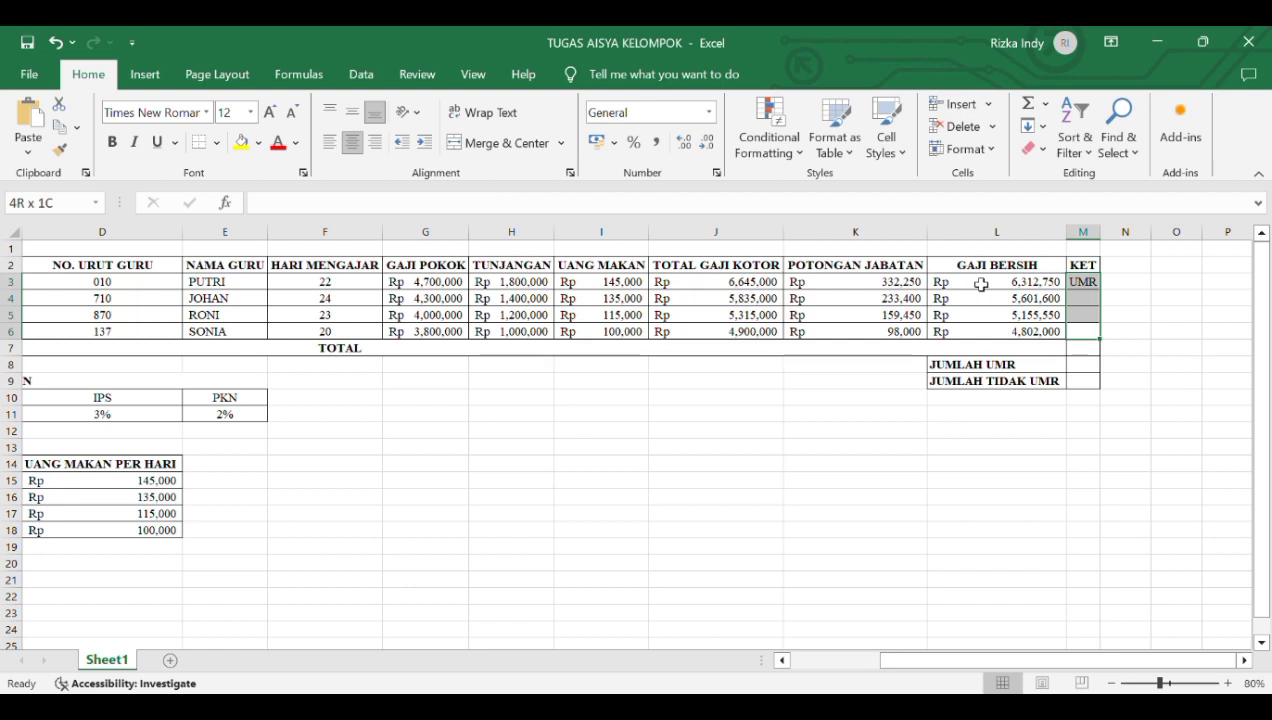
key("ctrl+d")
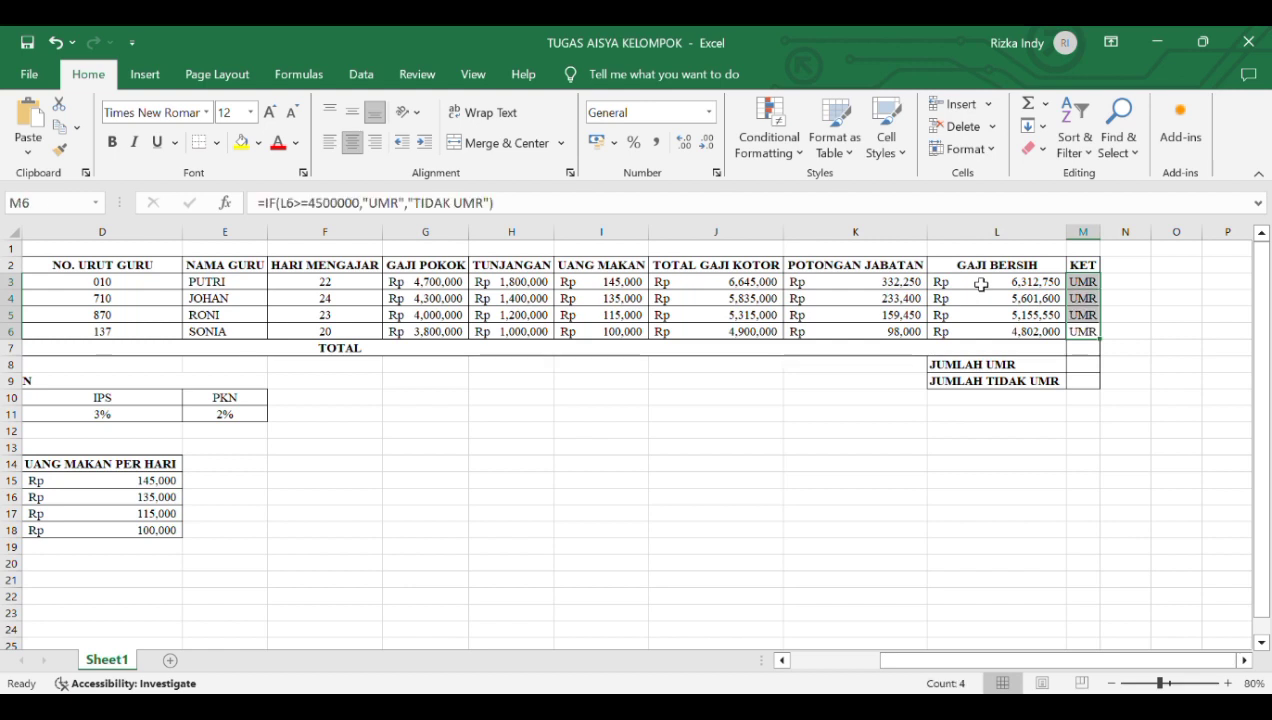
Enter the formula =COUNTIF(M3:M6,M3) in M8 beside JUMLAH UMR
key("Down")
key("Down")
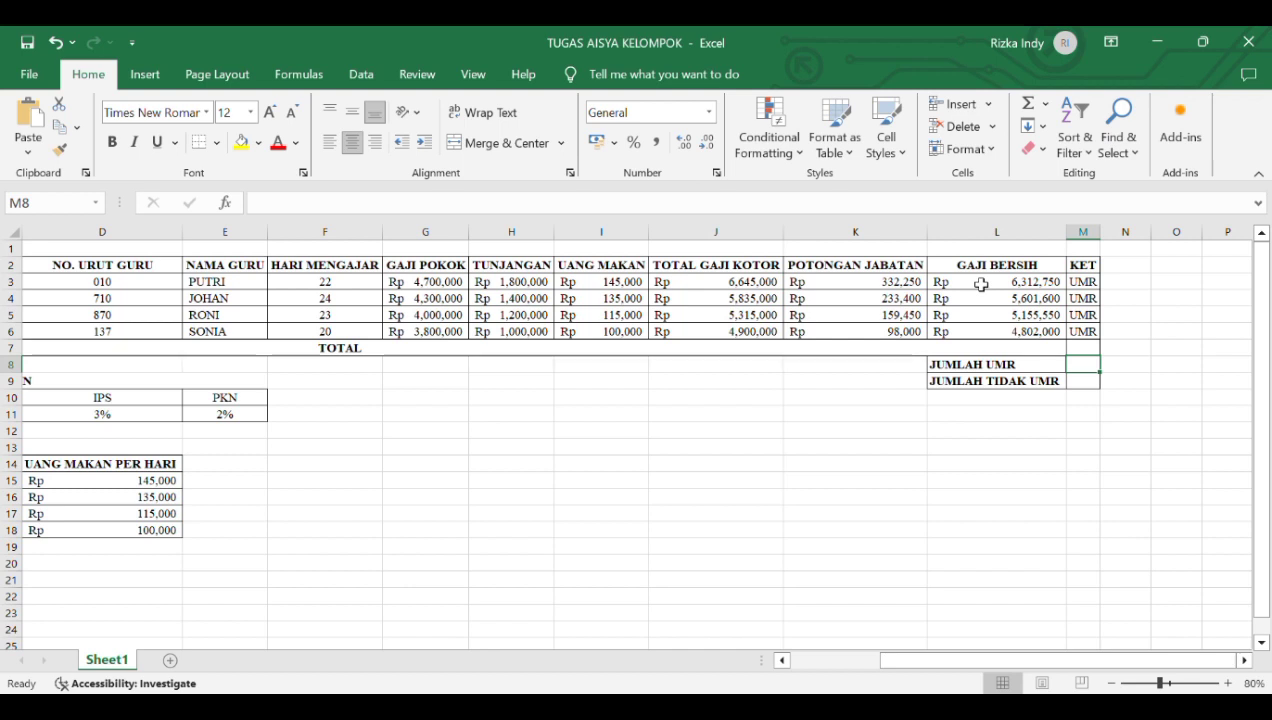
type("=")
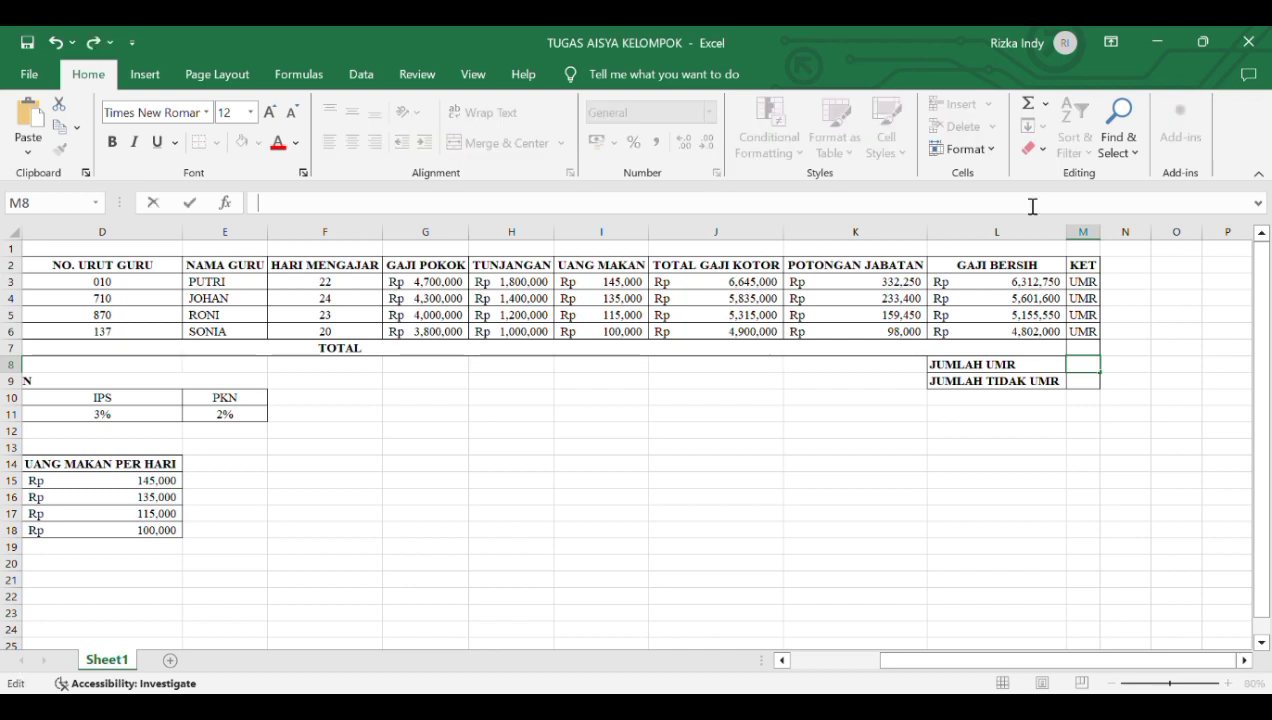
type("COUNT")
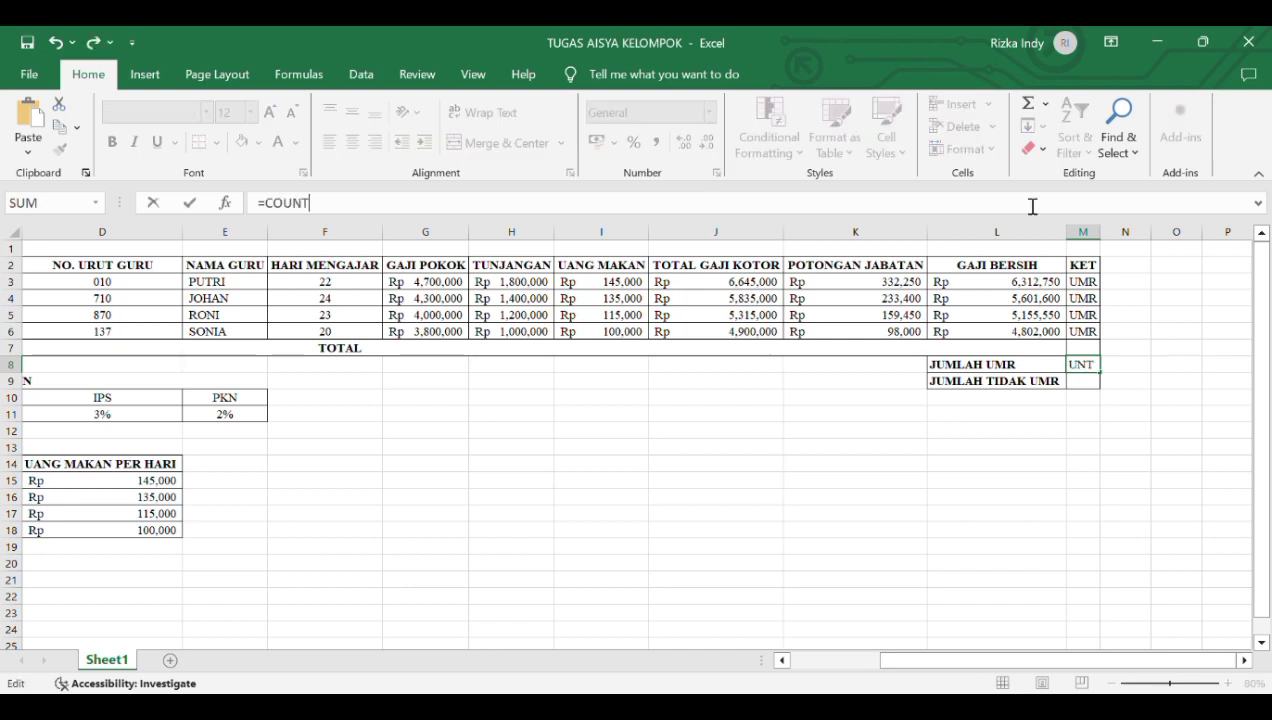
type("IF")
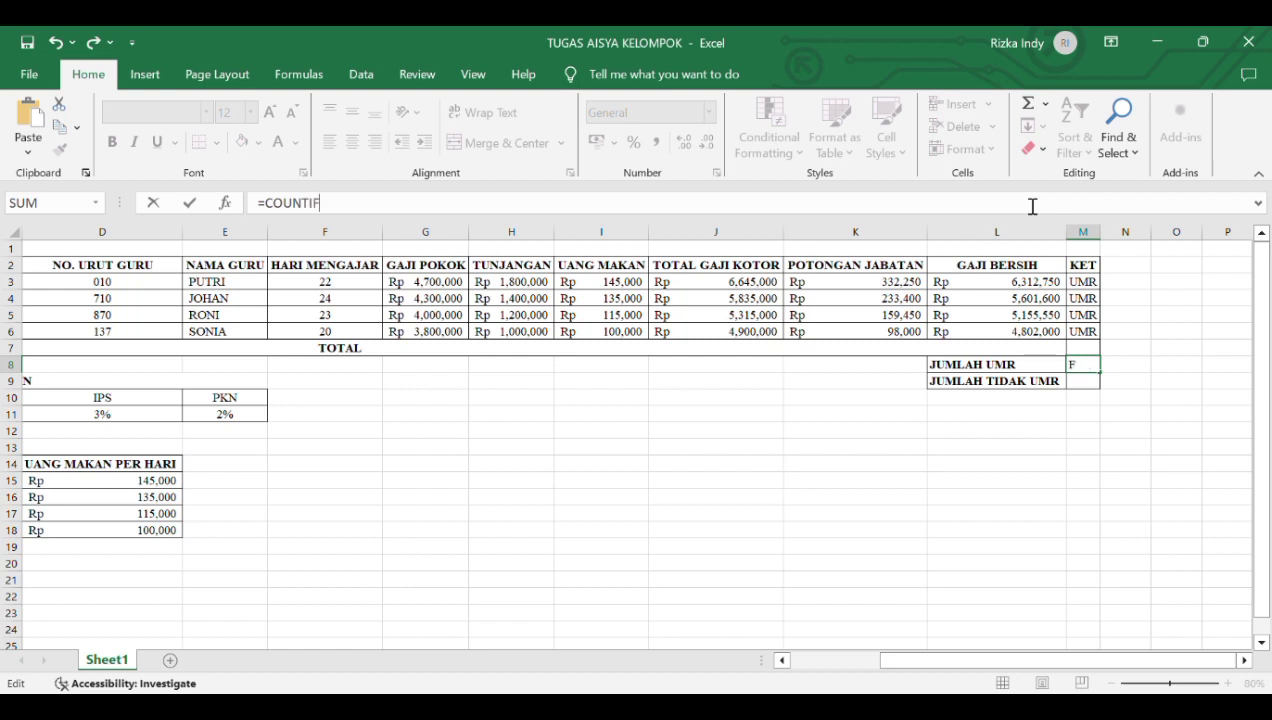
type("(")
left_click_drag(1084, 285, 1090, 336)
type(",")
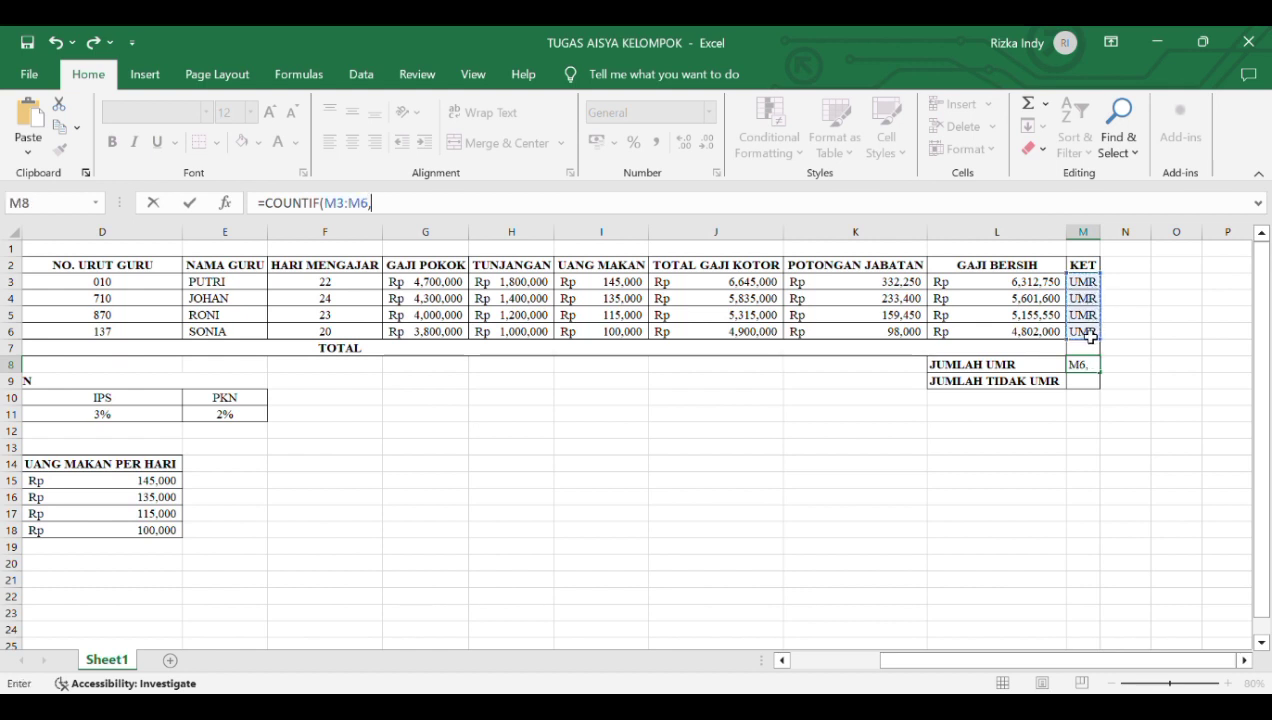
left_click(1092, 287)
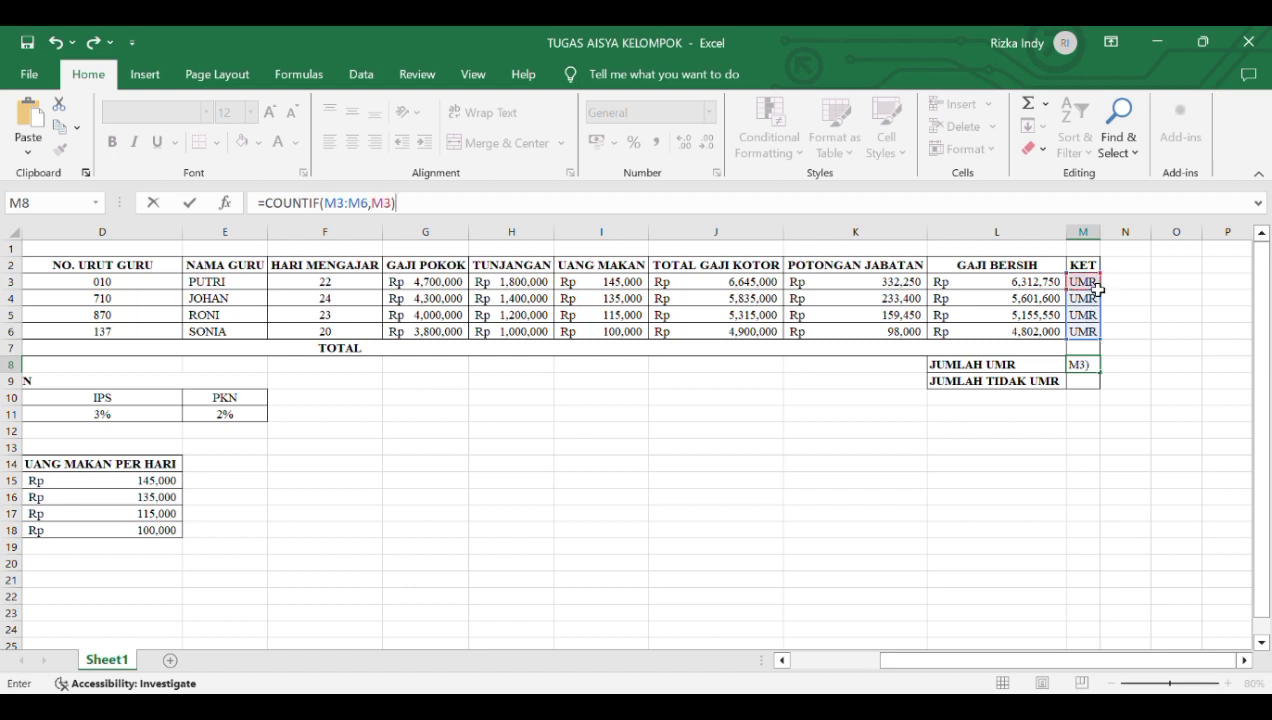
key("Return")
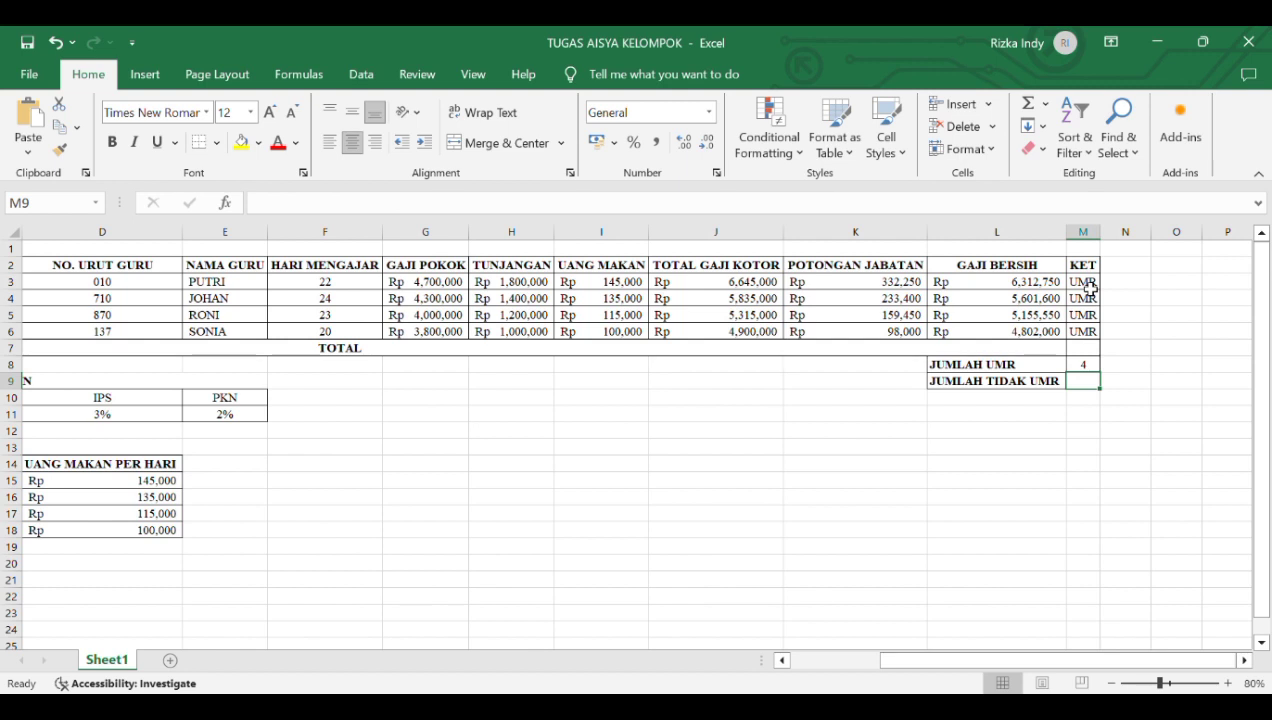
Enter the formula =COUNTIF(M3:M6,"TIDAK UMR") in M9 beside JUMLAH TIDAK UMR
type("=")
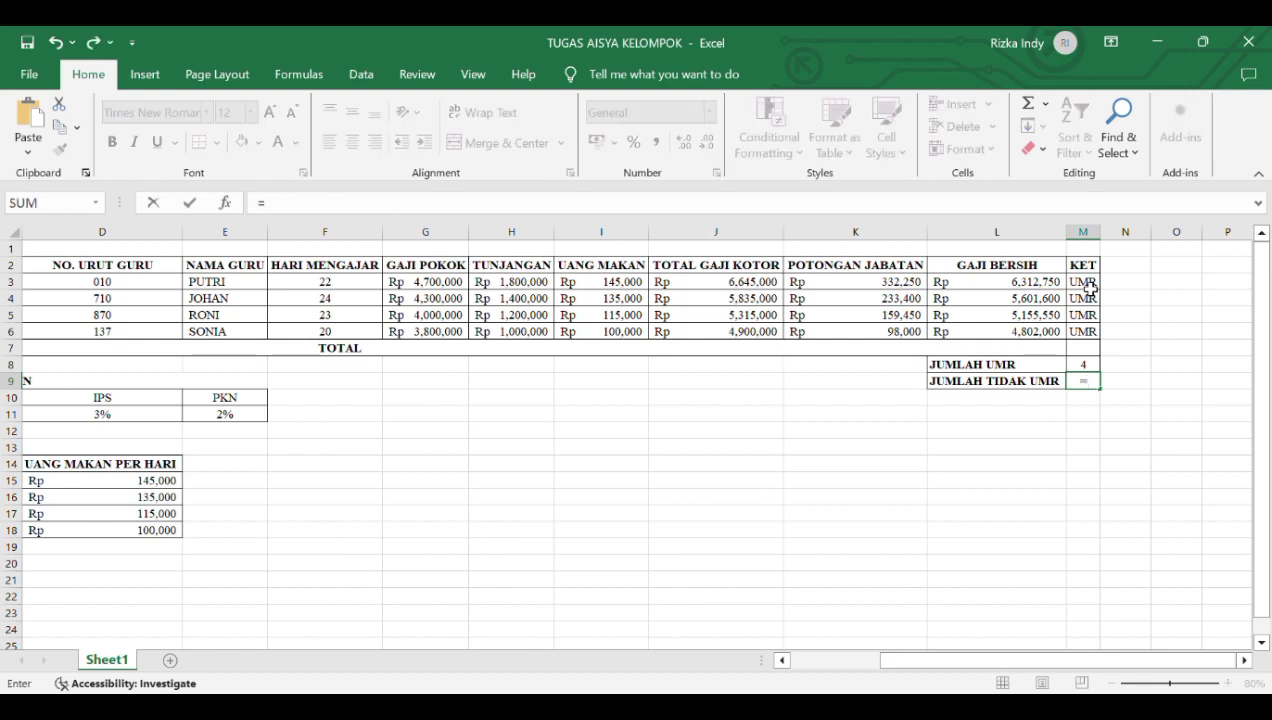
type("COUNT")
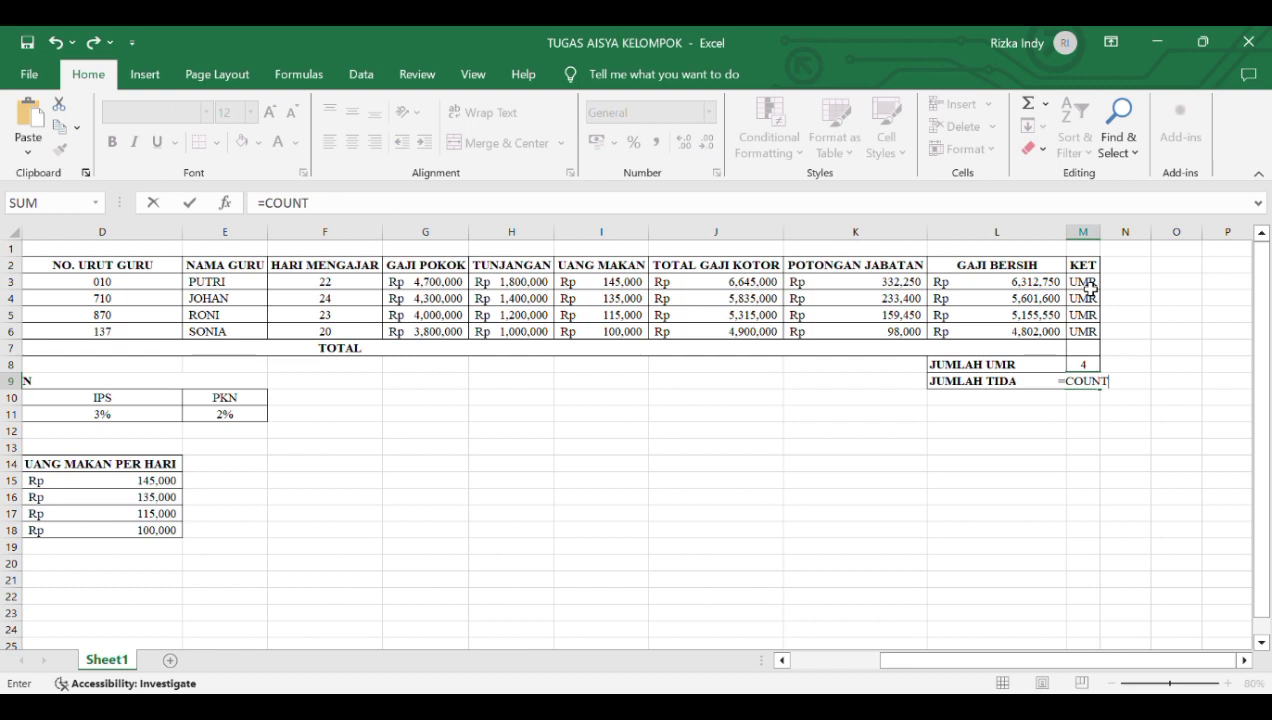
type("IF(")
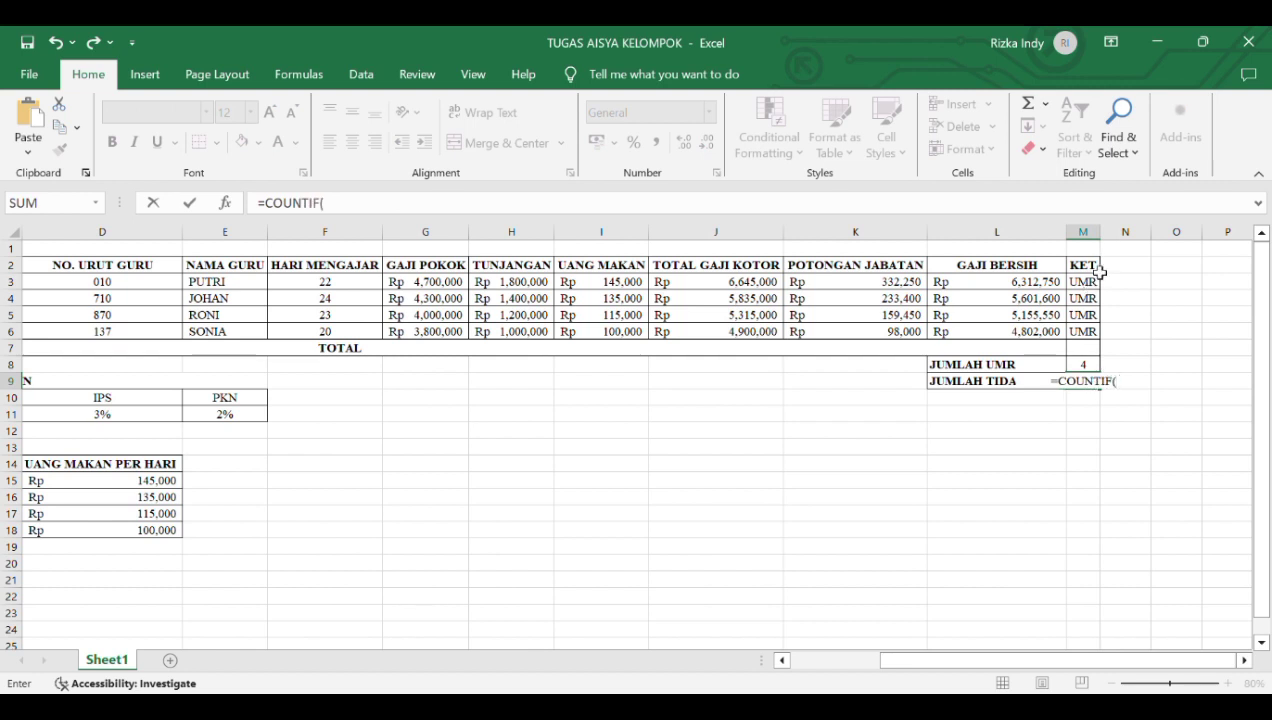
left_click_drag(1087, 285, 1102, 350)
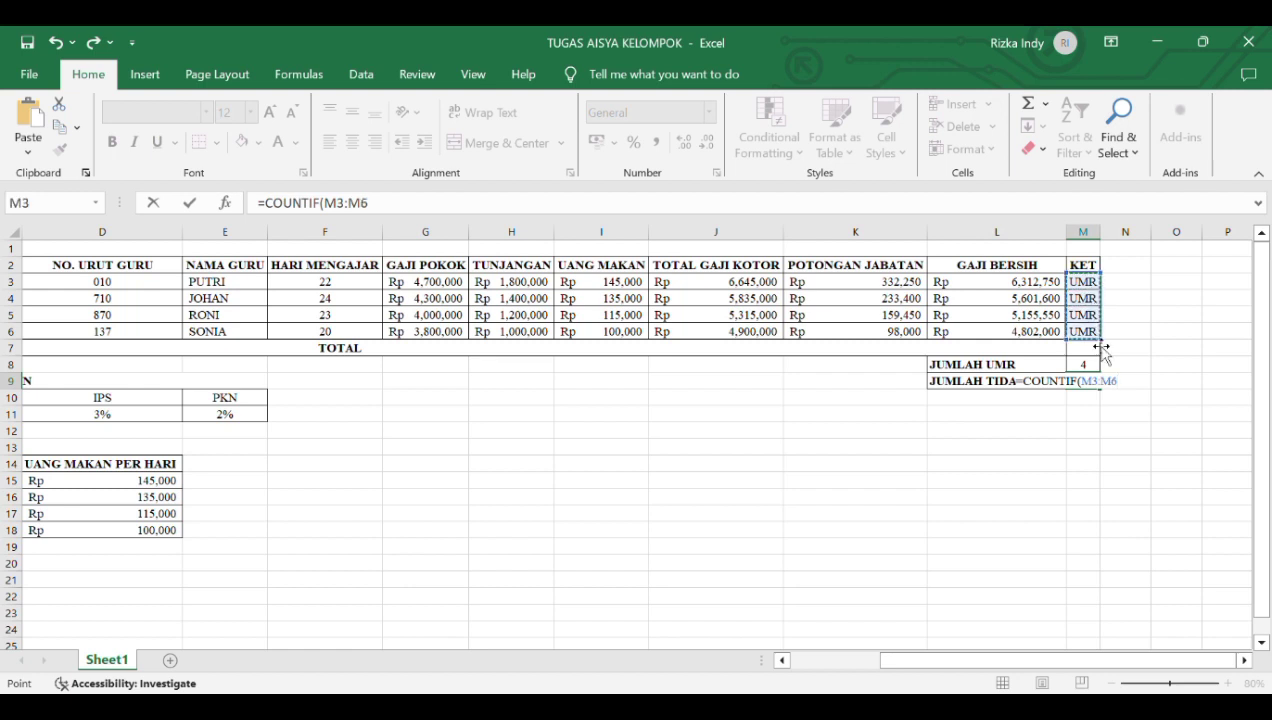
type(",\"TI")
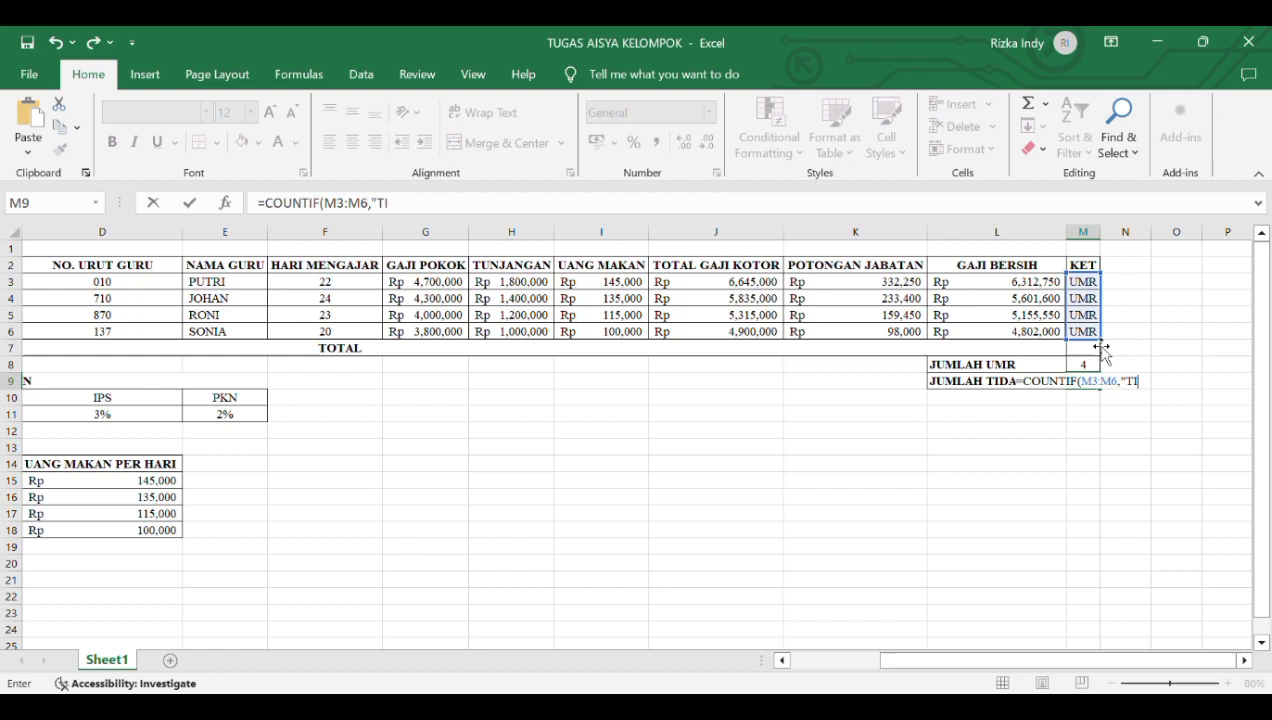
type("DAK UMR")
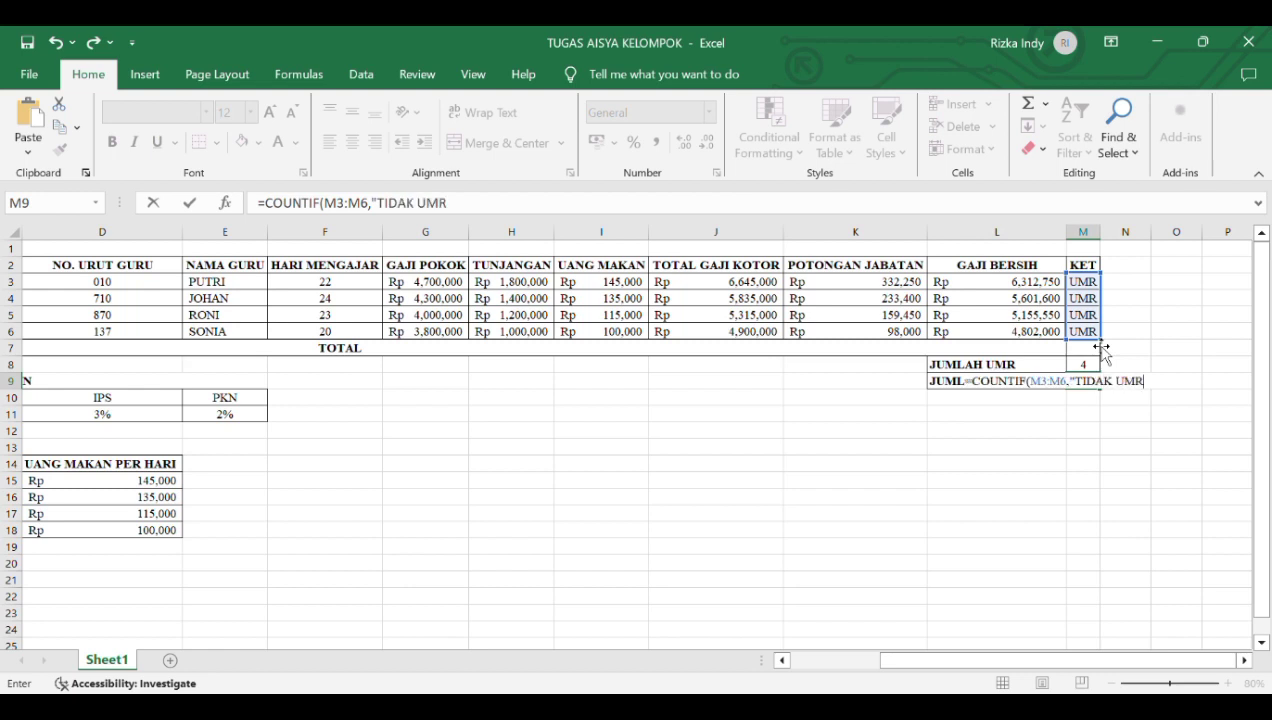
type("\")")
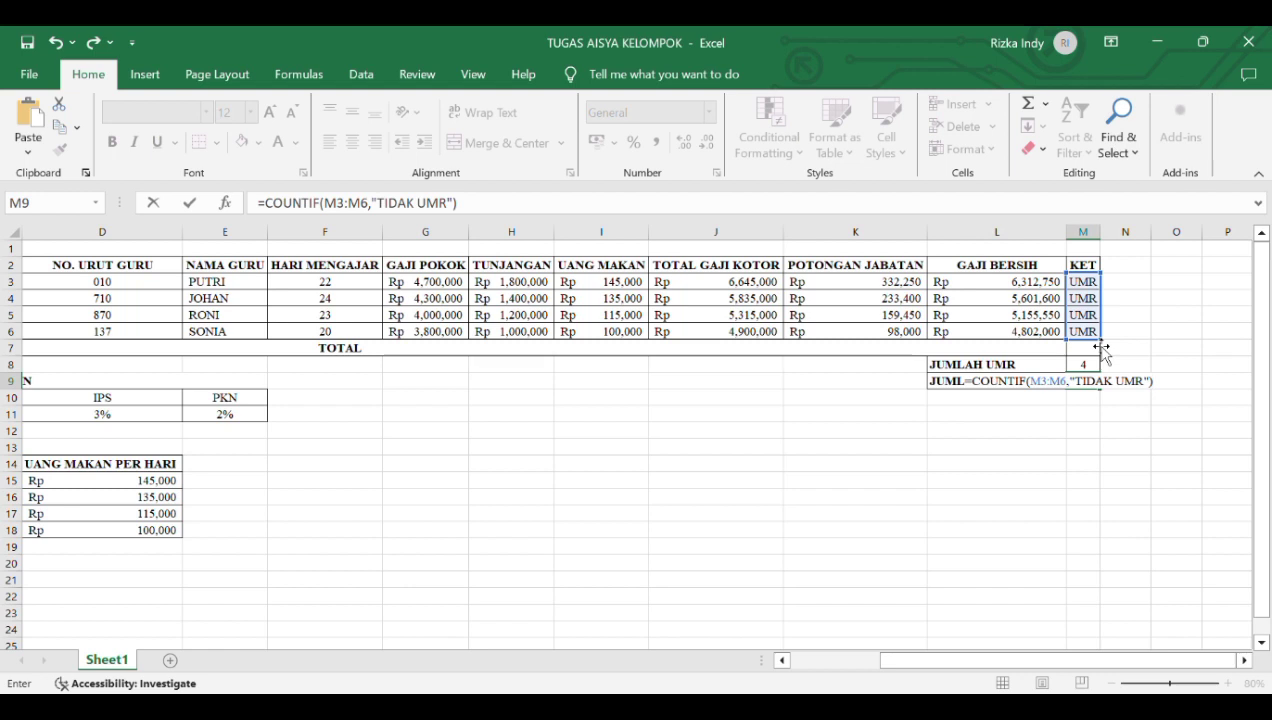
key("Return")
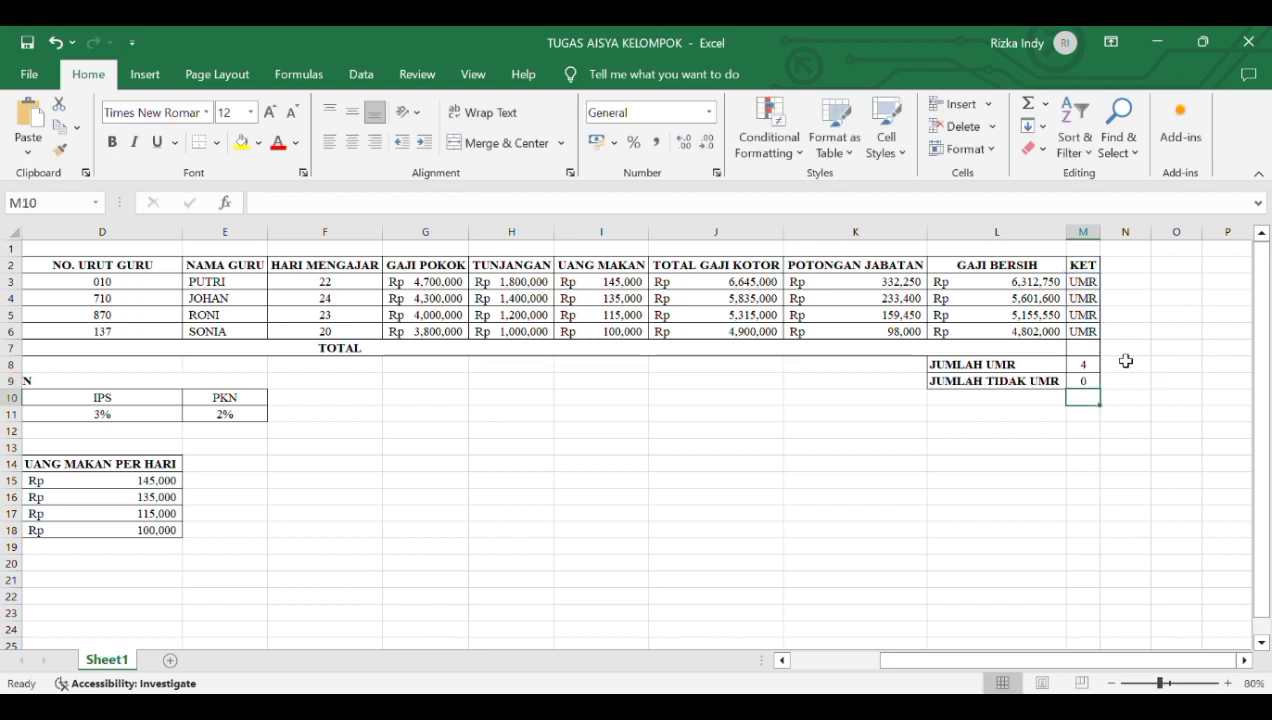
scroll(1133, 366, "left", 3)
scroll(1133, 366, "left", 4)
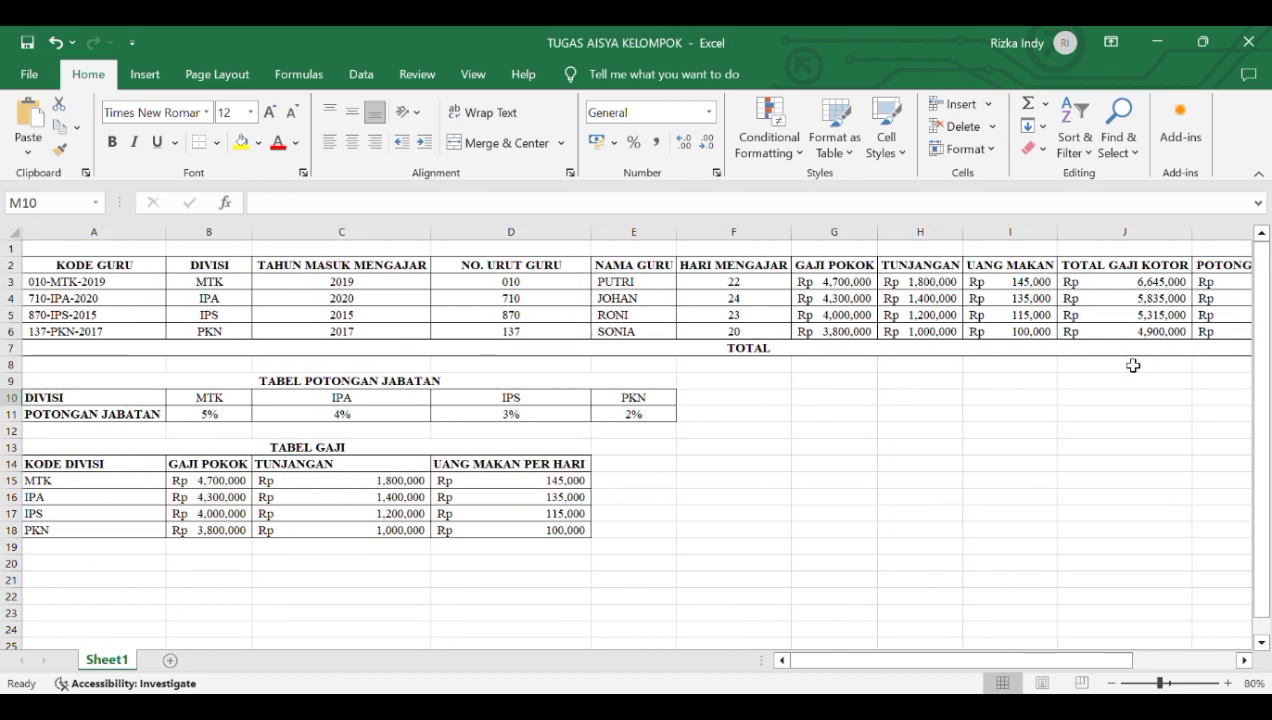
scroll(1133, 366, "right", 4)
scroll(1133, 366, "left", 4)
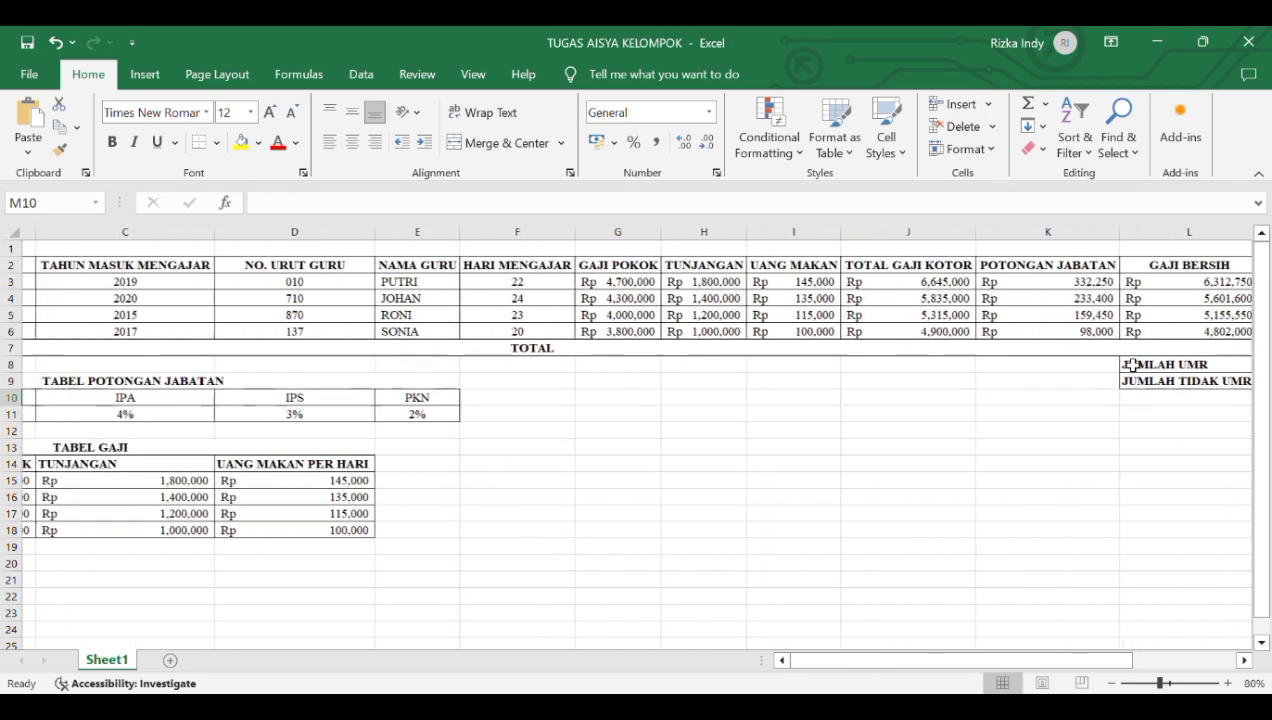
left_click(1110, 683)
left_click(1110, 683)
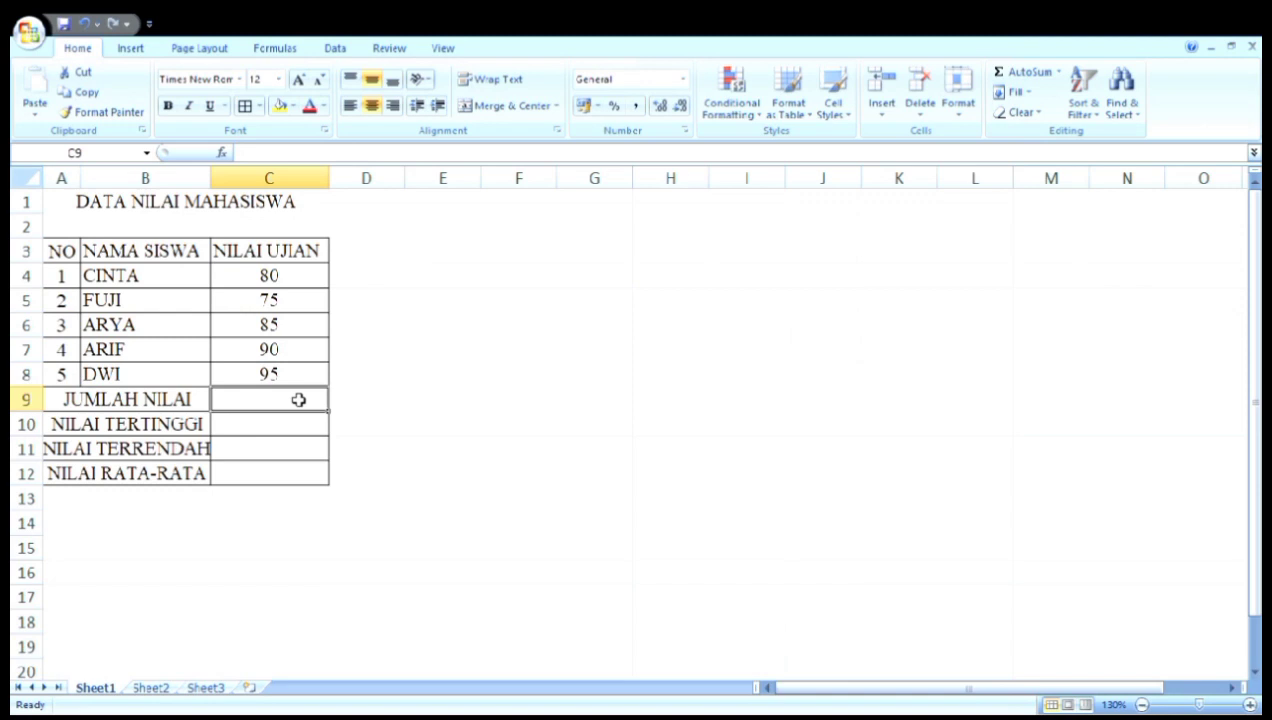
Enter the formula =SUM(C4:C8) in C9 beside JUMLAH NILAI in the DATA NILAI MAHASISWA table
type("=SUM")
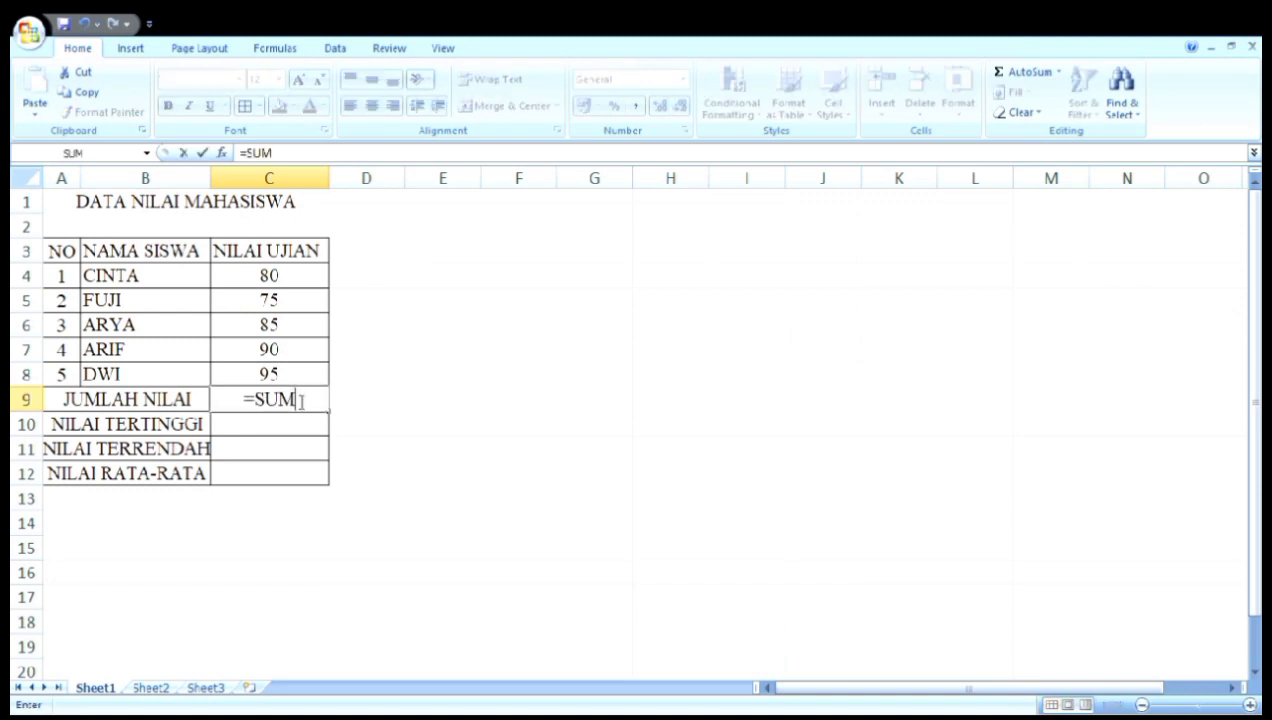
type("(")
left_click(307, 278)
left_click_drag(307, 278, 313, 374)
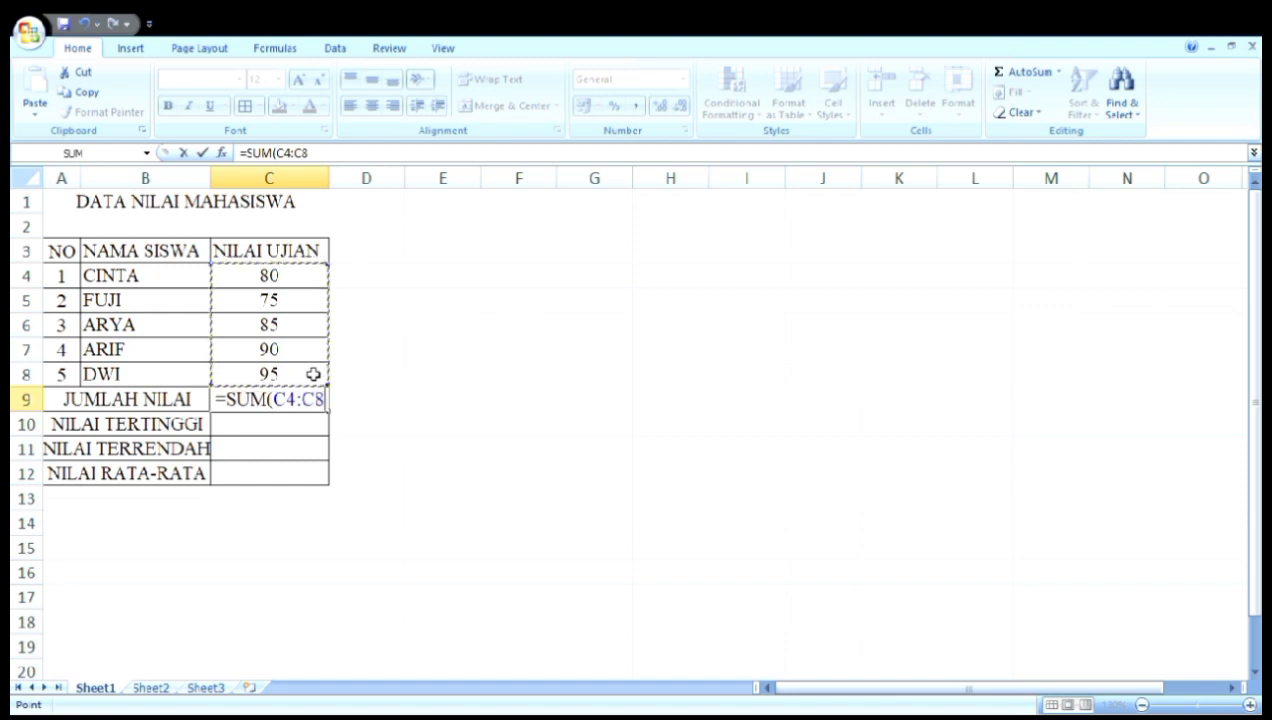
type(")")
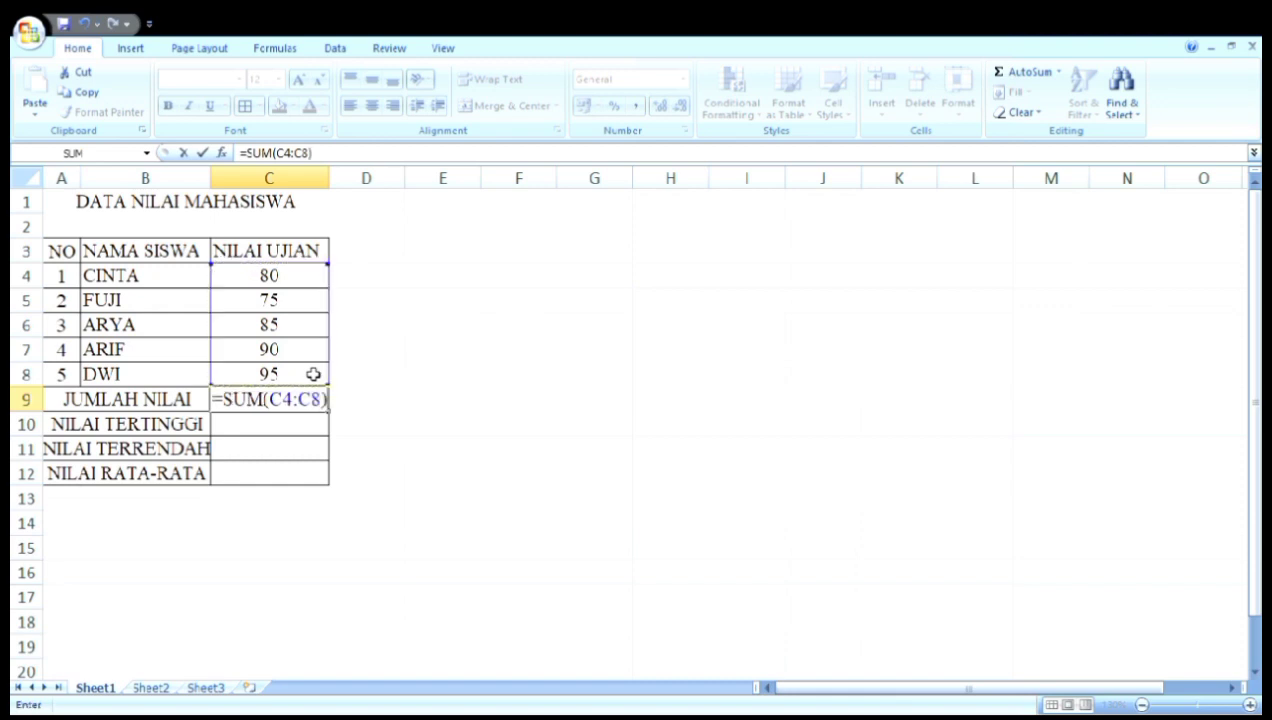
key("Return")
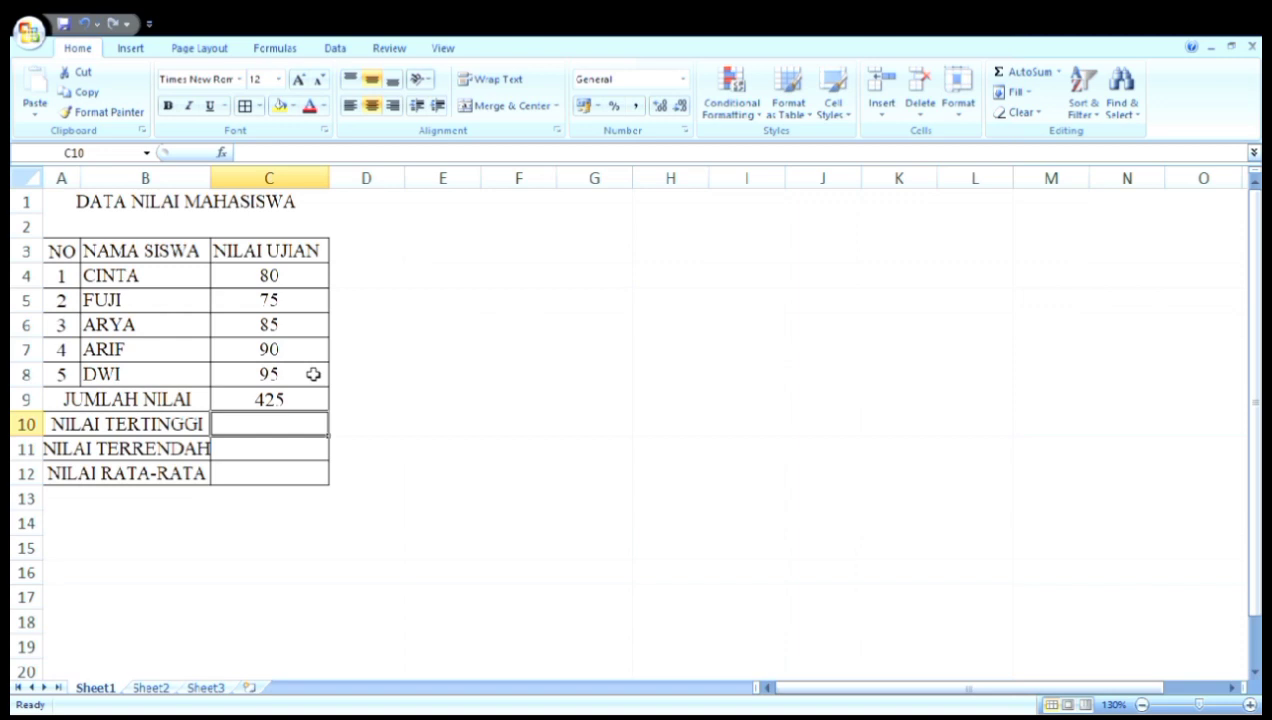
Enter the formula =MAX(C4:C8) in C10 beside NILAI TERTINGGI
type("=")
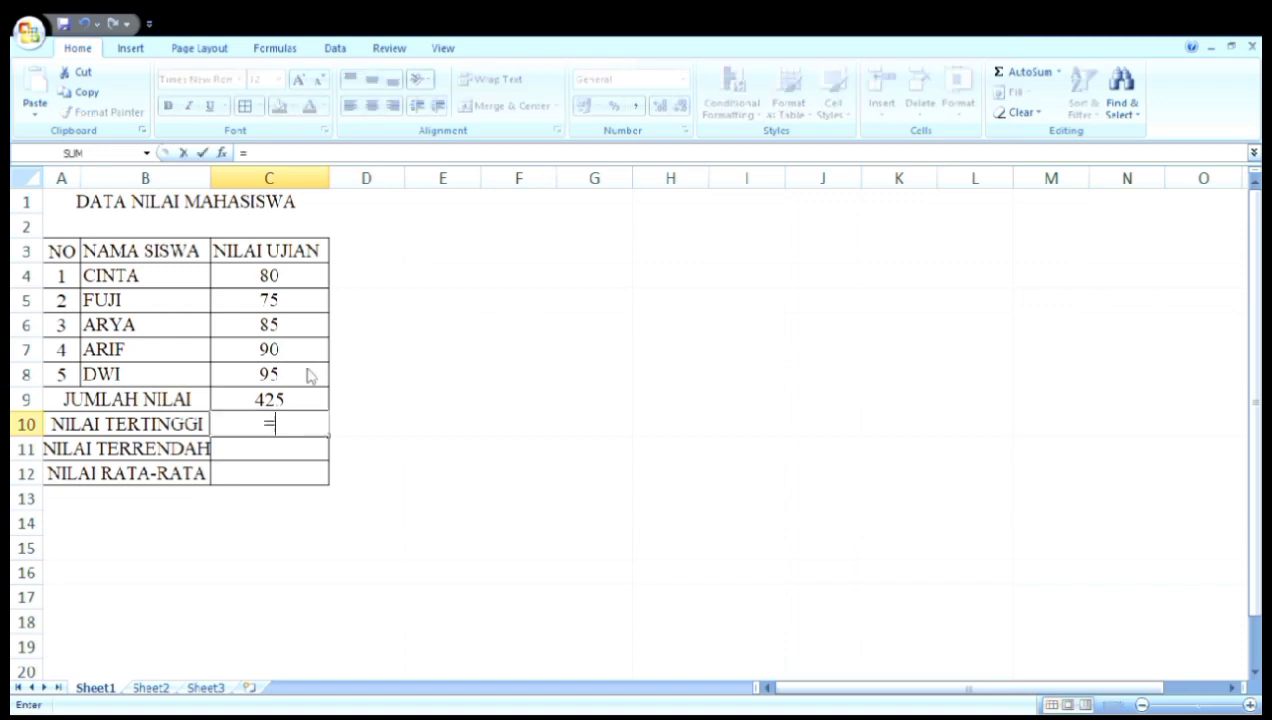
type("MAX")
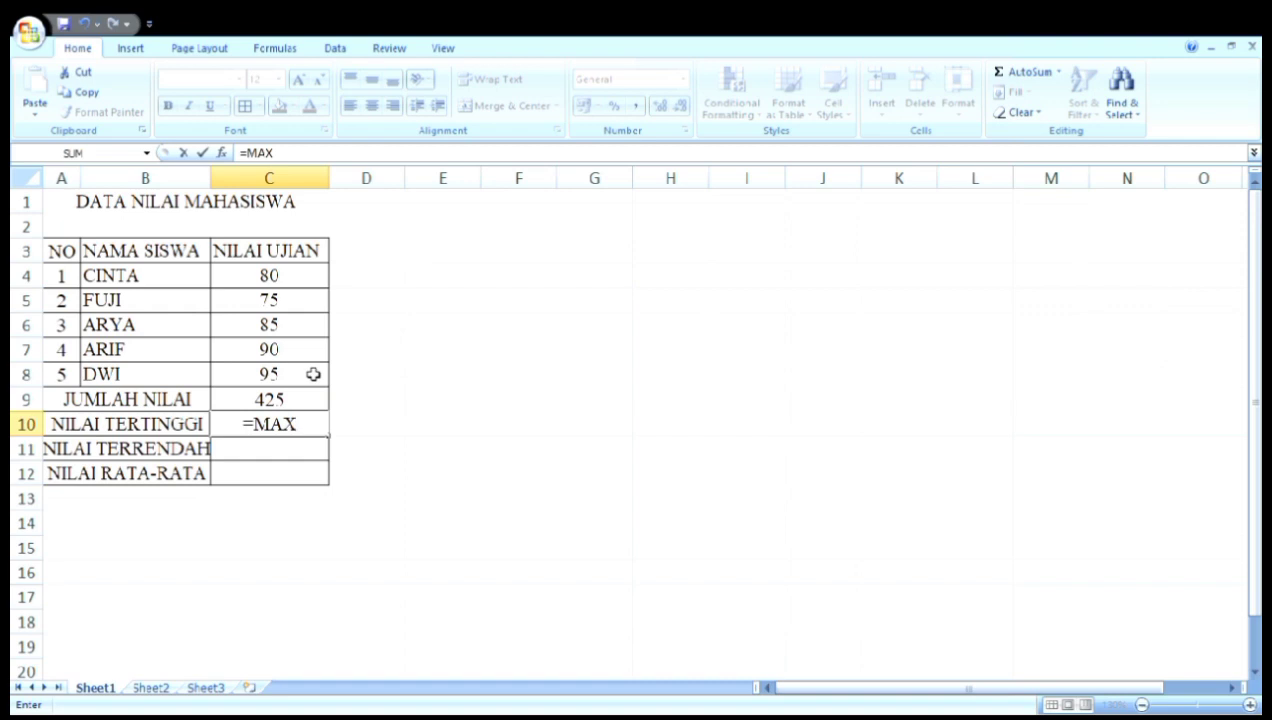
type("(")
left_click_drag(298, 284, 306, 377)
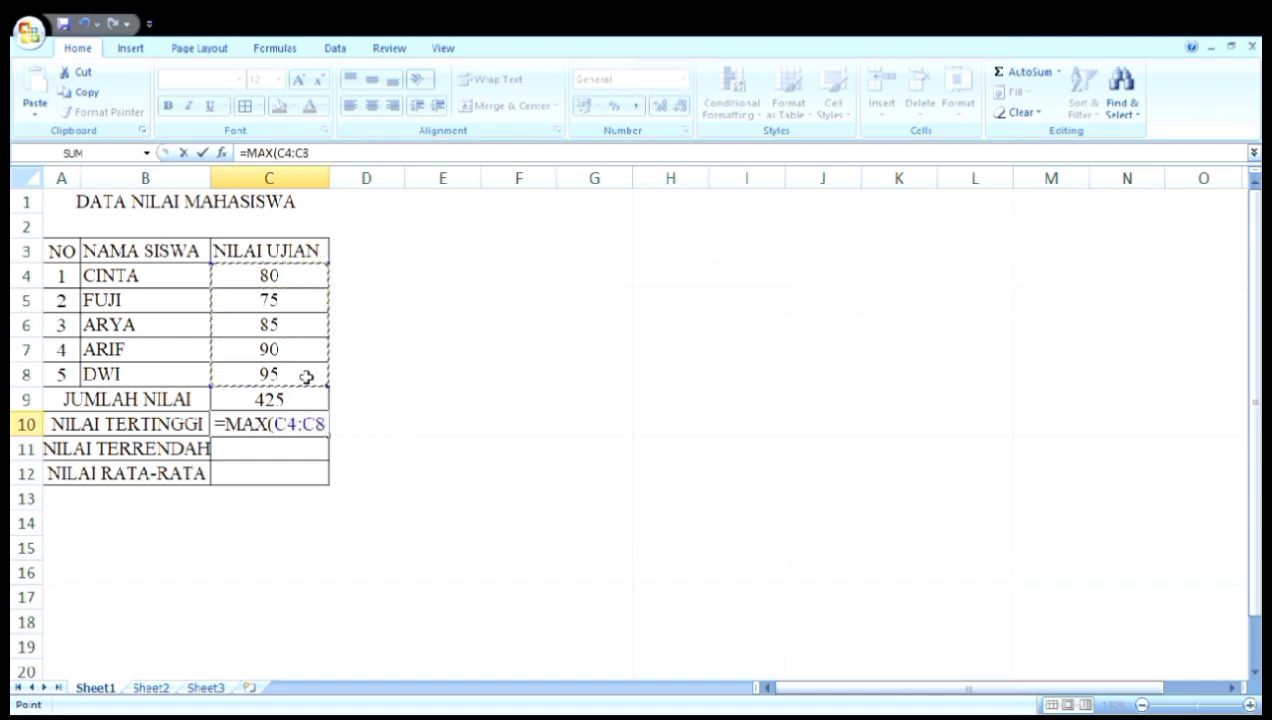
type(")")
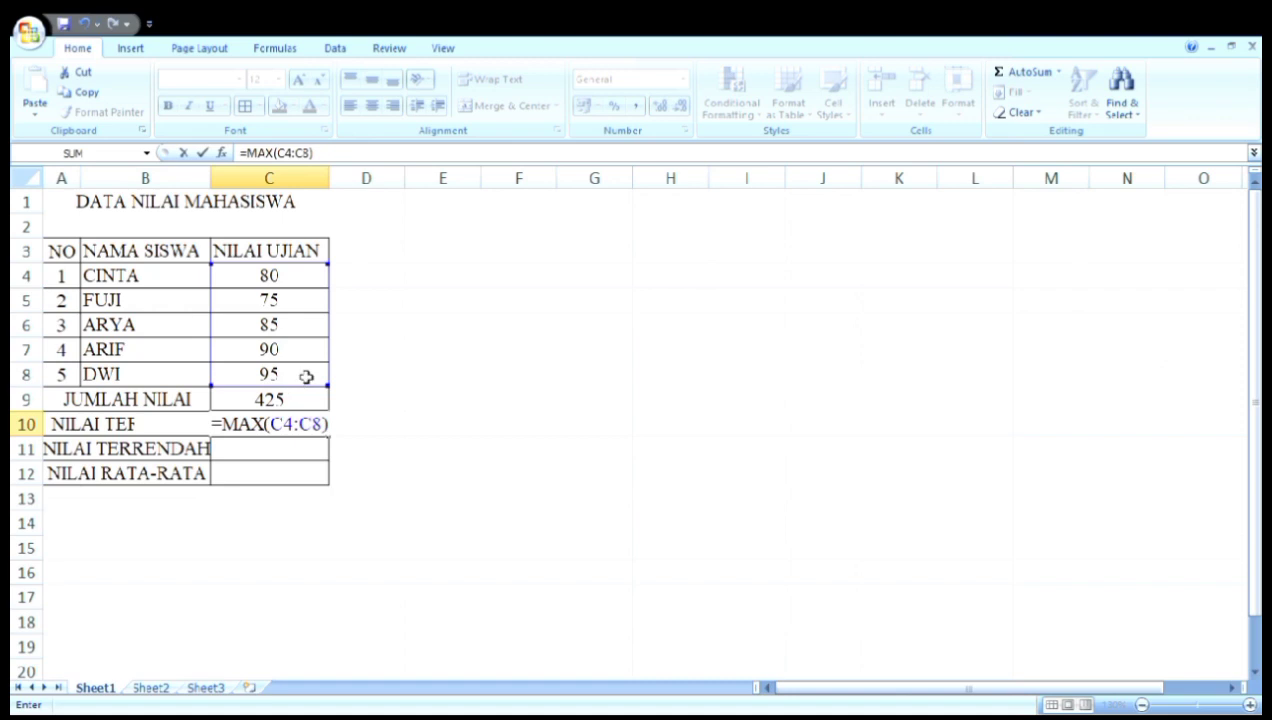
key("Return")
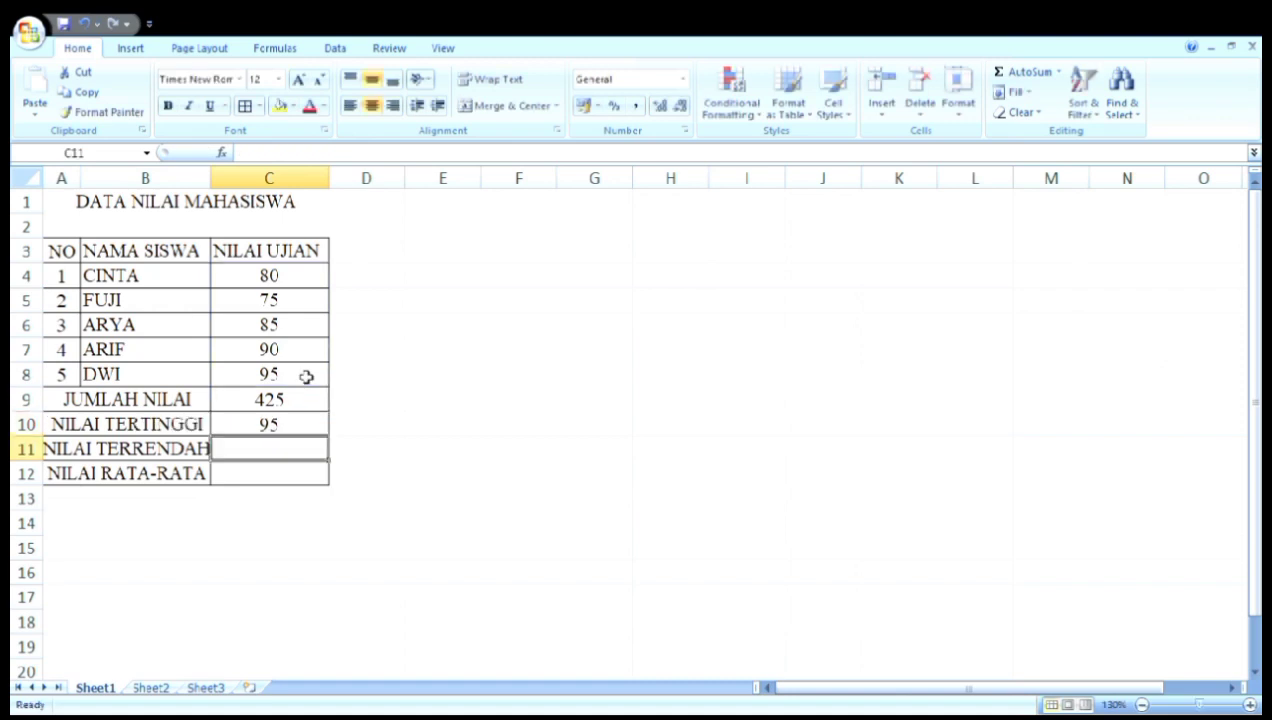
Enter the formula =MIN(C4:C8) in C11 beside NILAI TERRENDAH
type("=MIN")
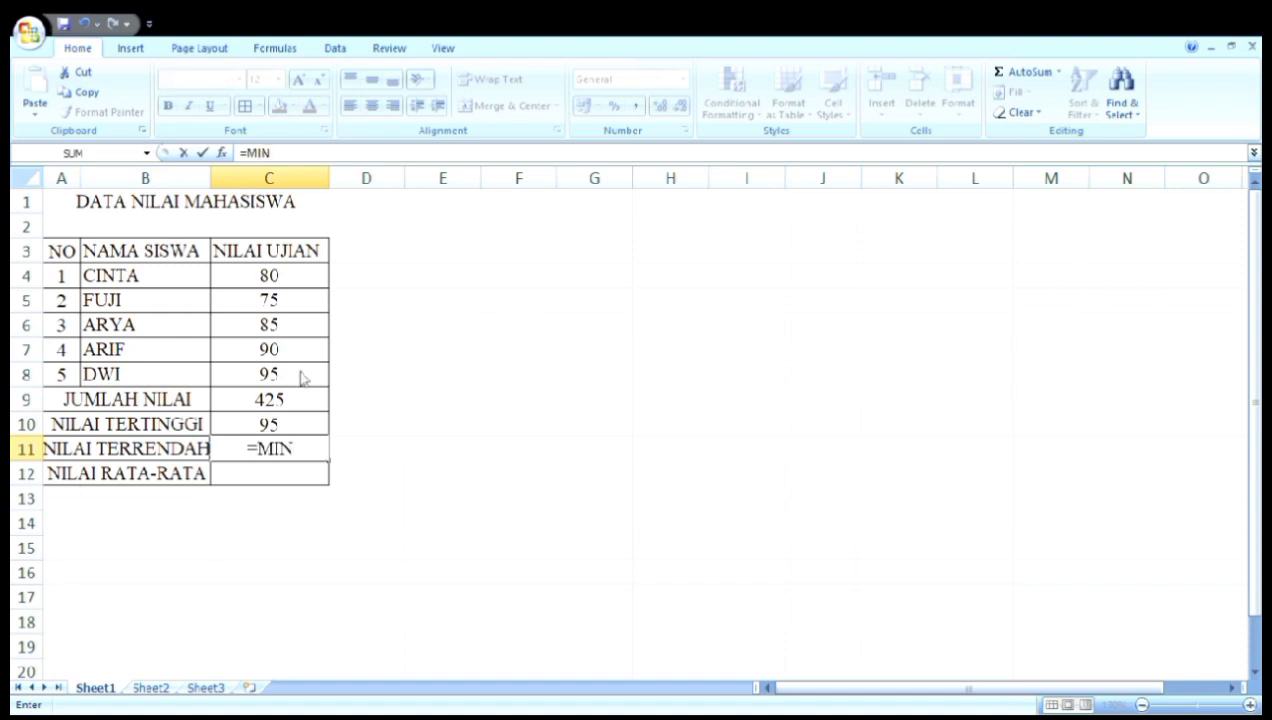
type("(")
left_click_drag(317, 278, 315, 382)
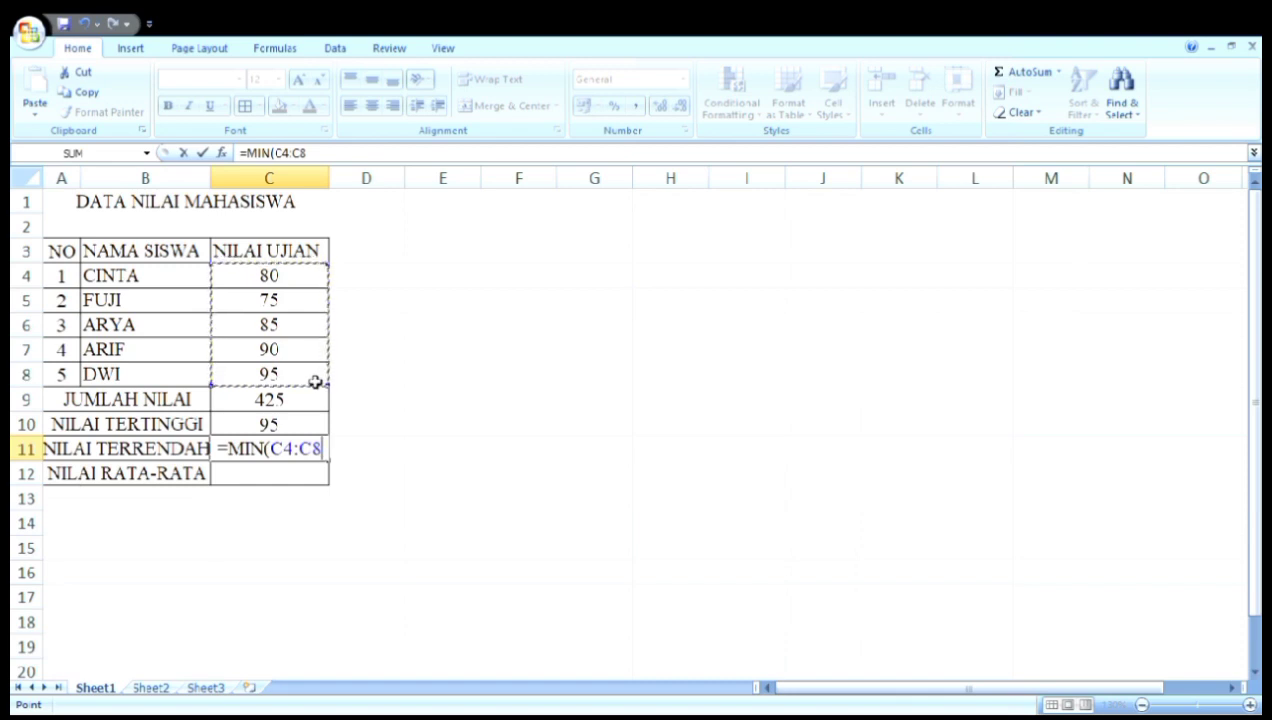
type(")")
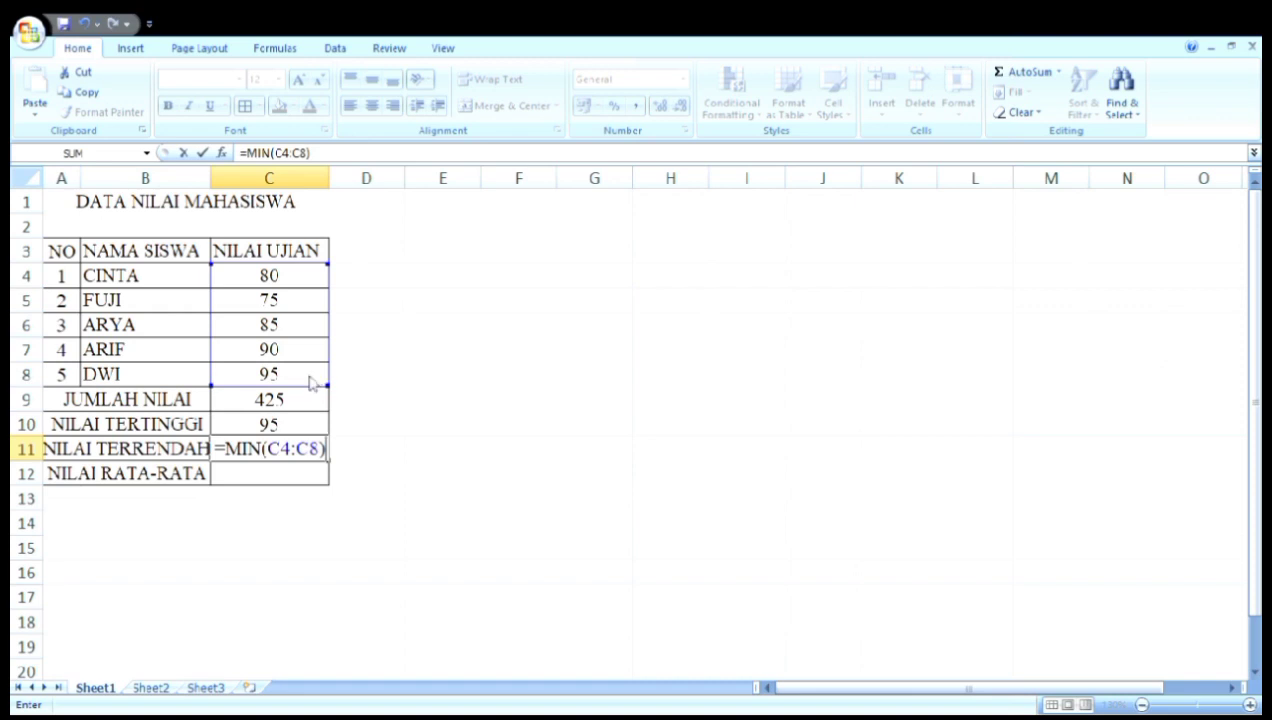
key("Return")
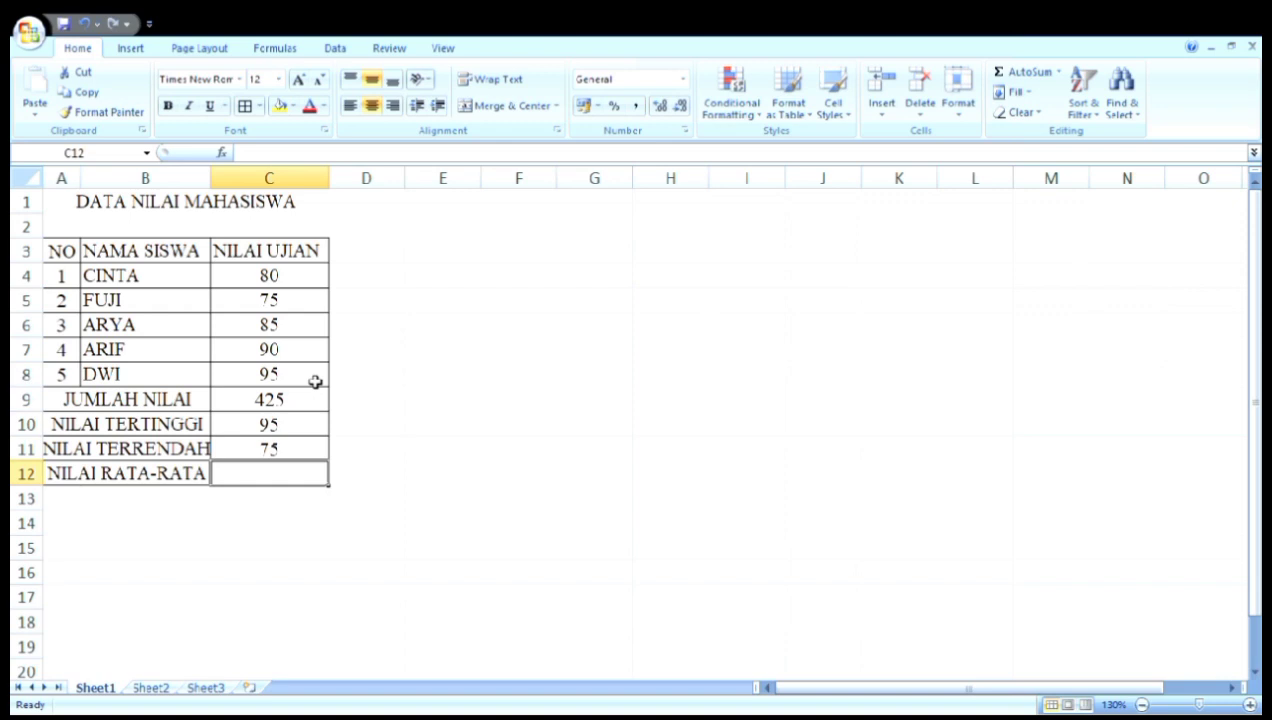
Enter the formula =AVERAGE(C4:C8) in C12 beside NILAI RATA-RATA
type("=")
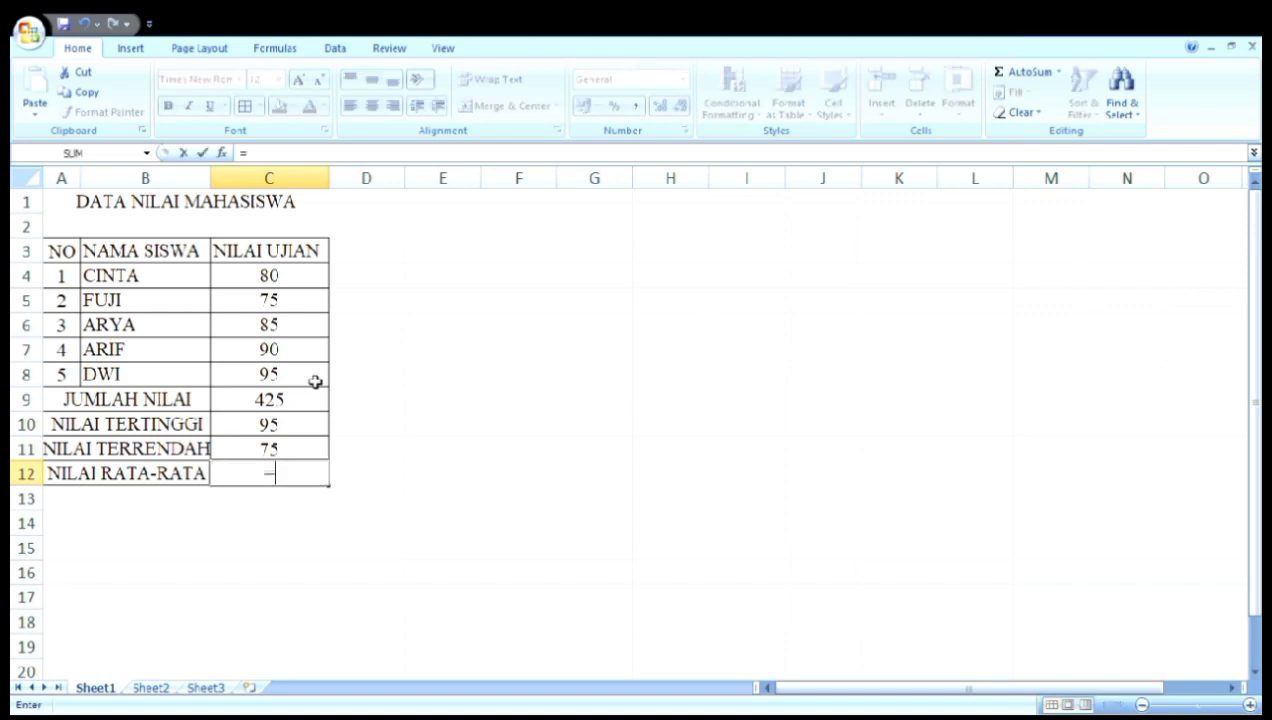
type("AV")
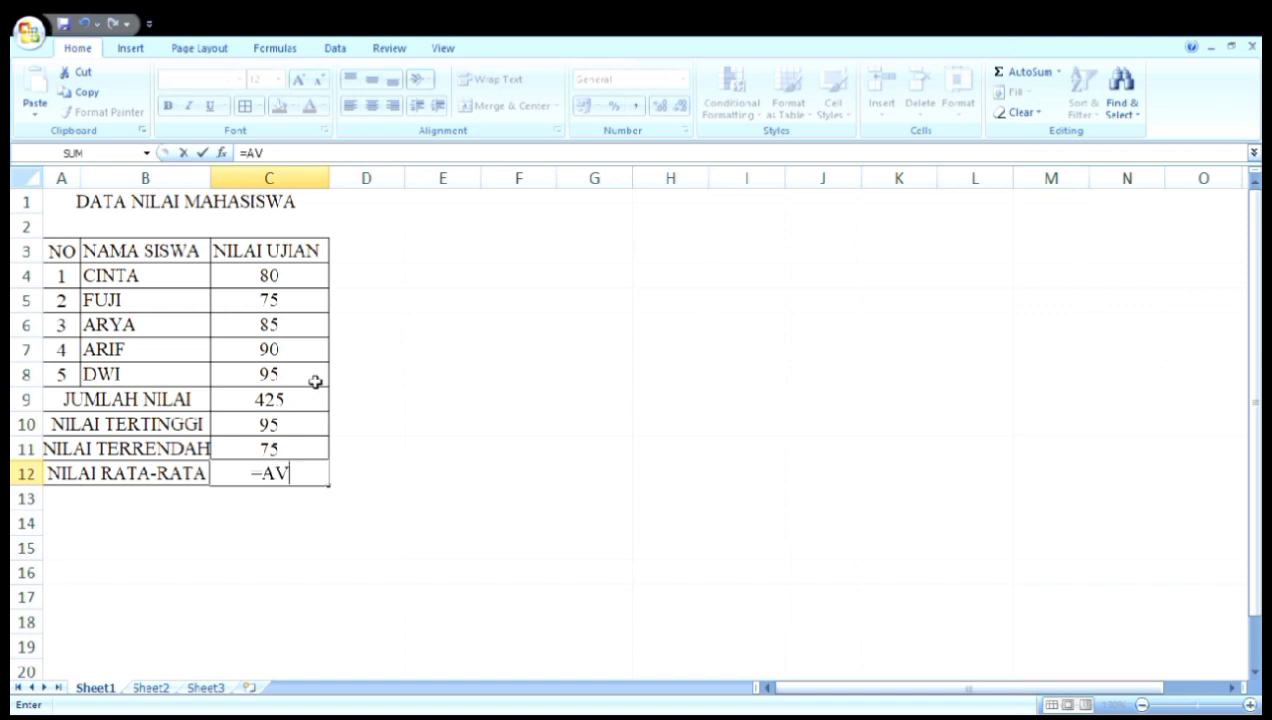
type("ERAGE")
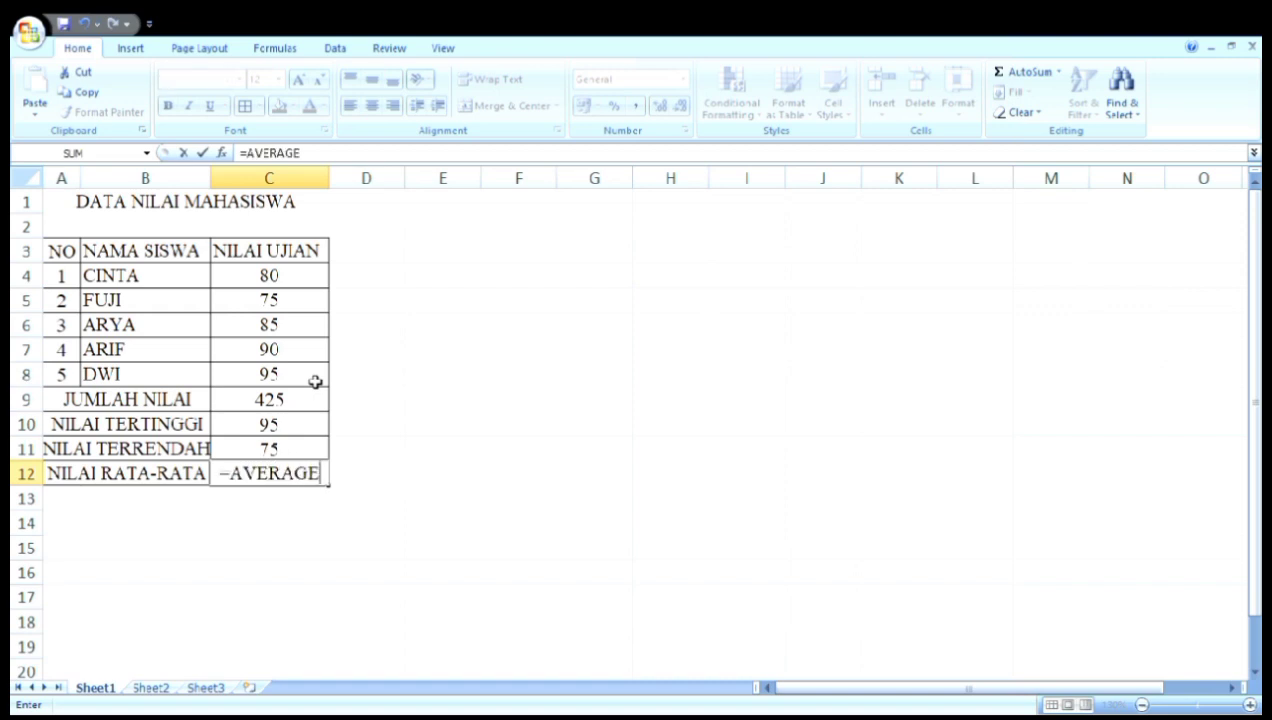
type("(")
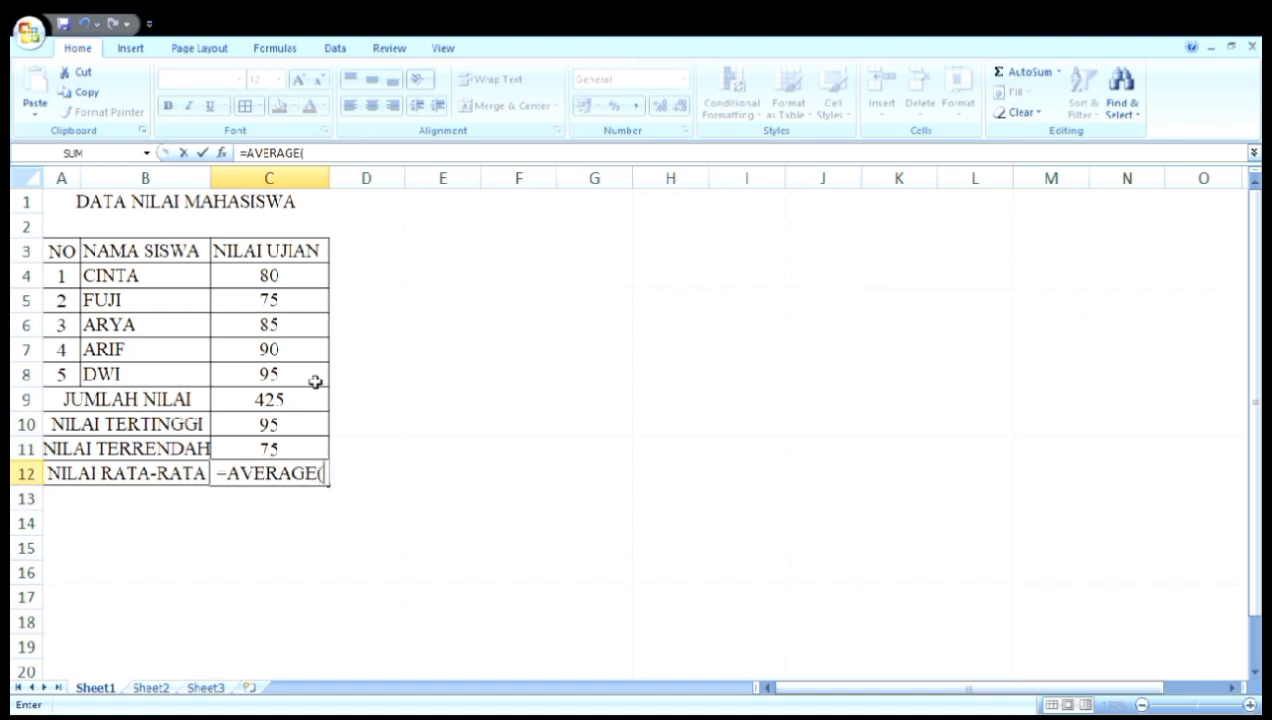
left_click(316, 286)
left_click_drag(316, 286, 317, 385)
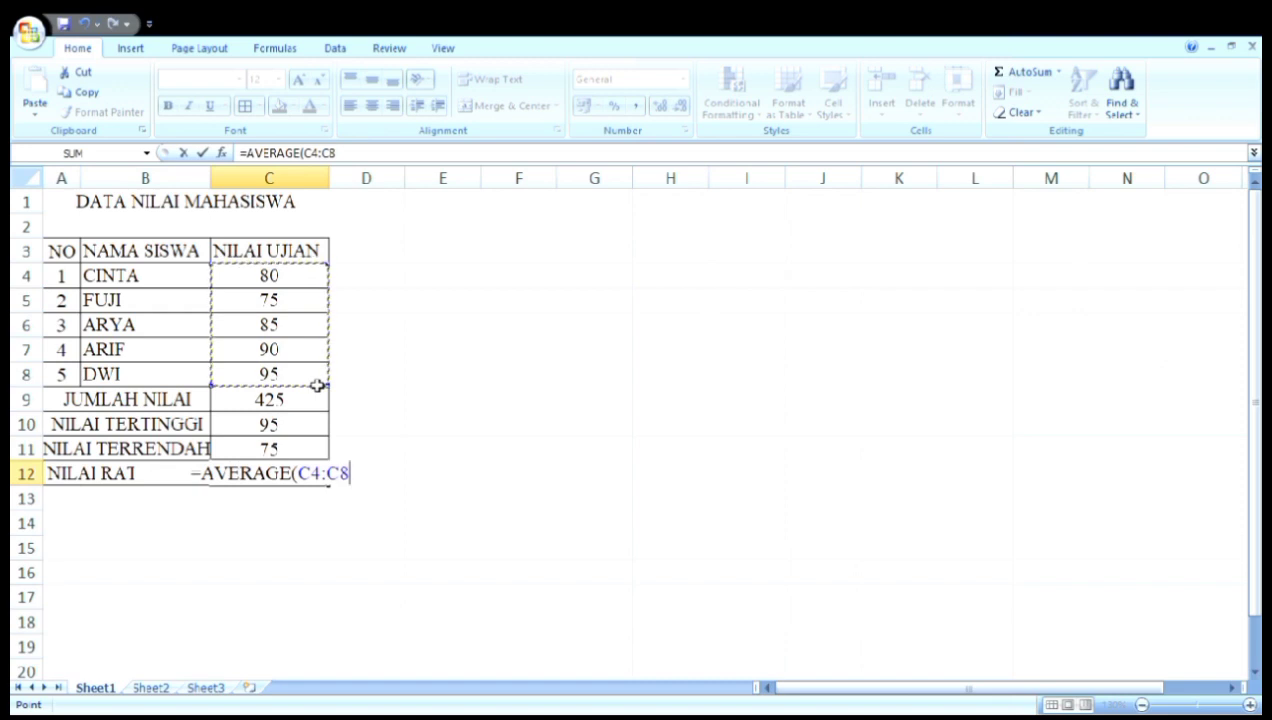
type(")")
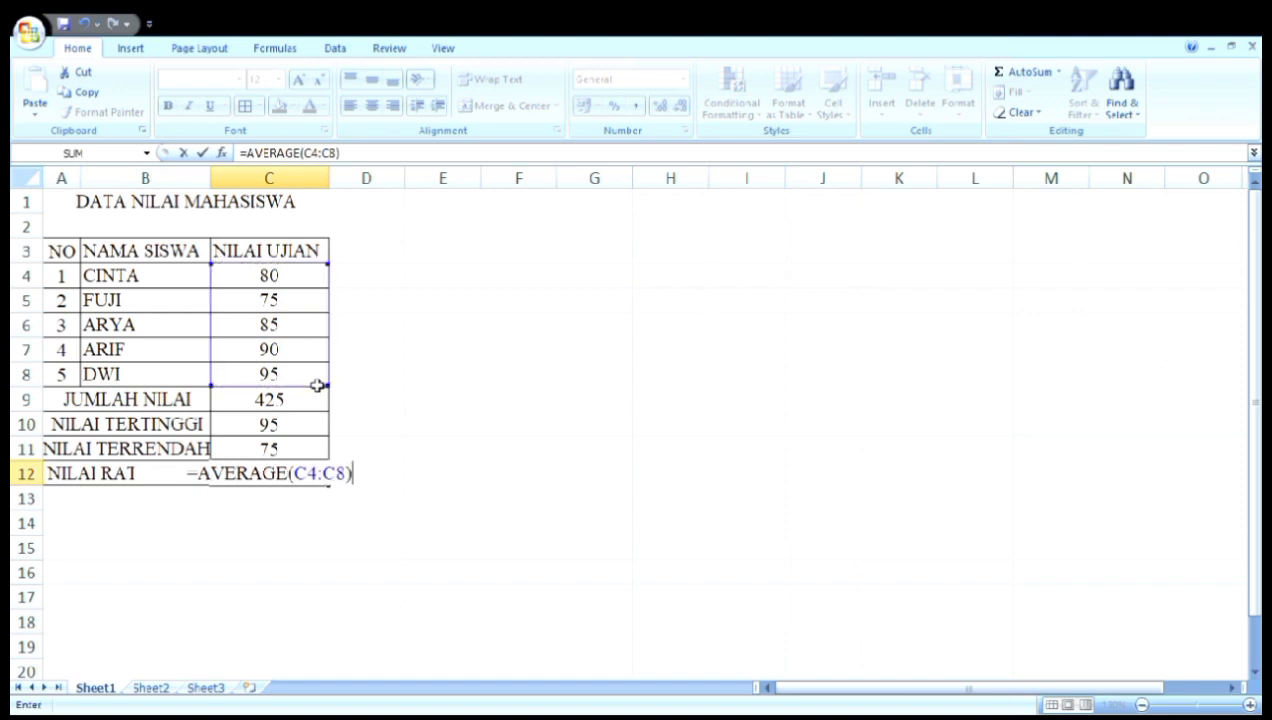
key("Return")
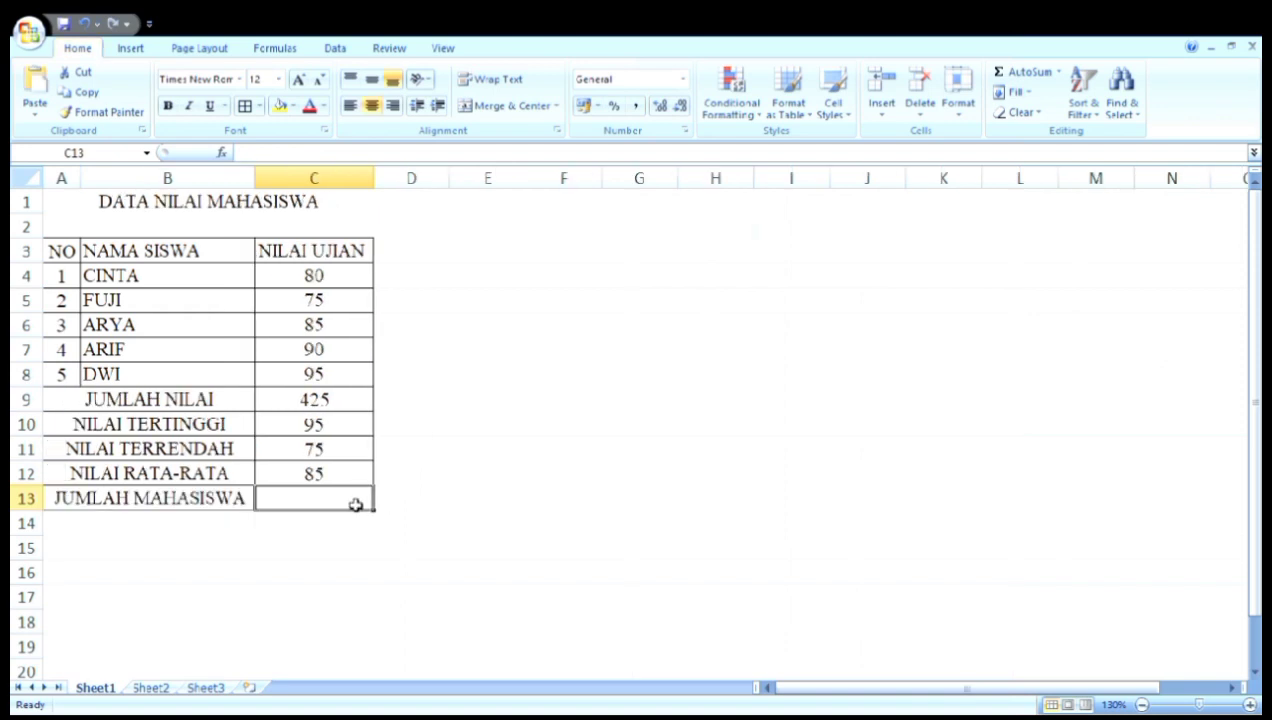
Enter the formula =COUNT(C4:C8) in C13 beside JUMLAH MAHASISWA
type("=")
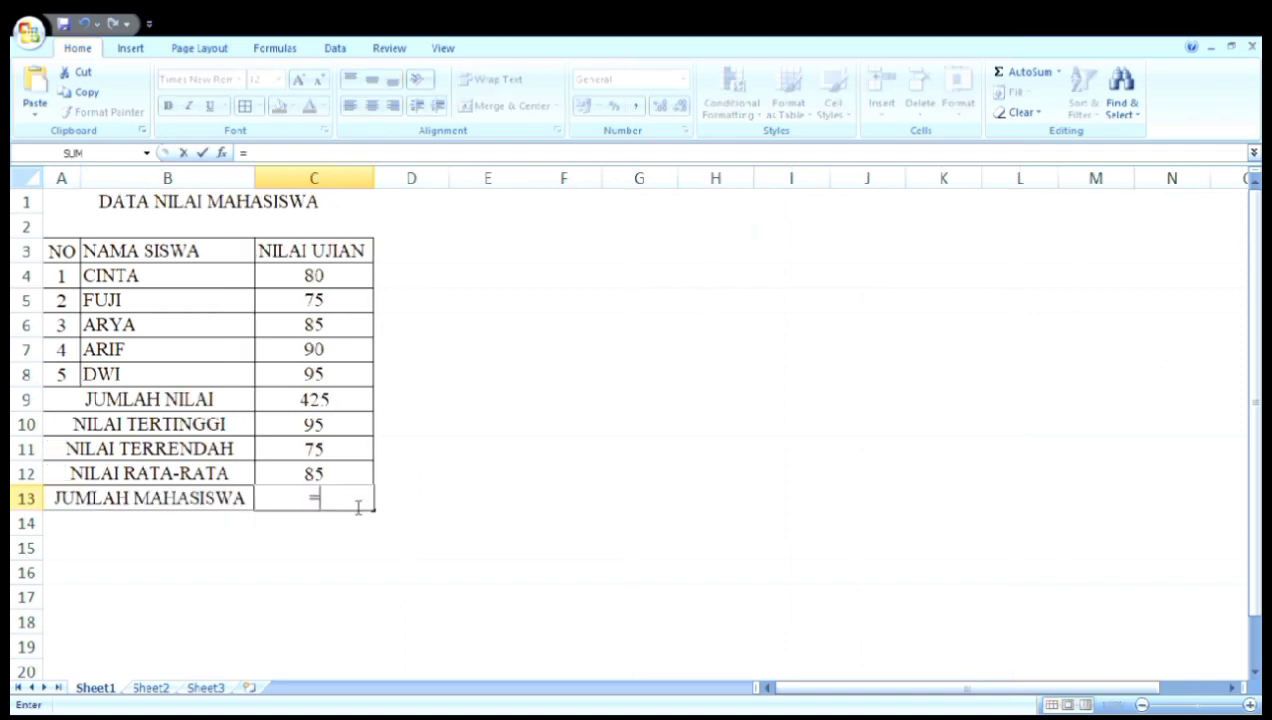
type("COUNT")
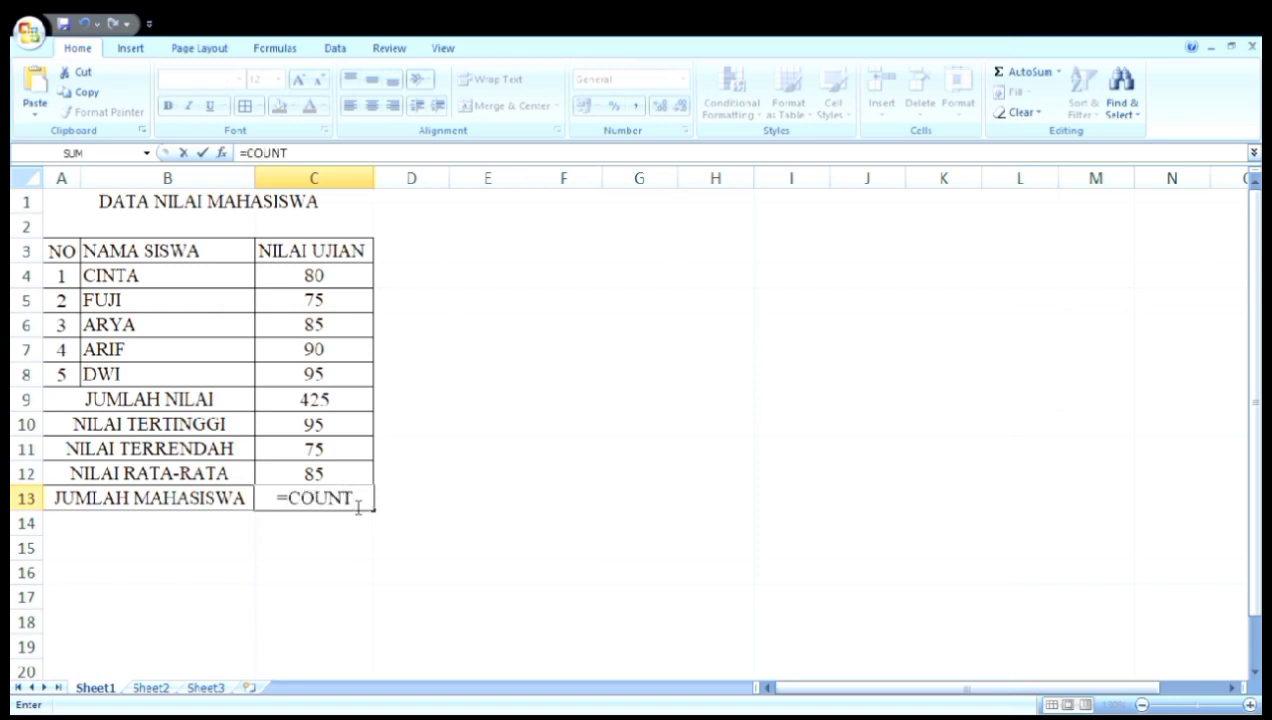
type("(")
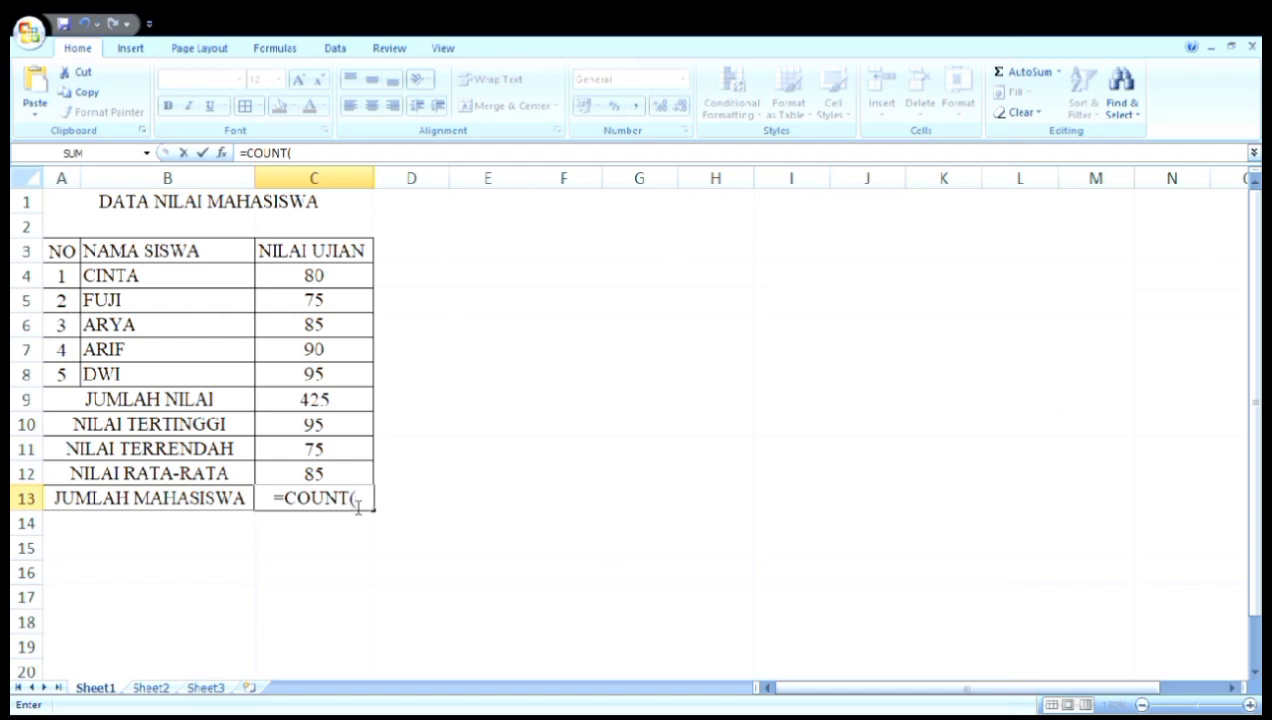
left_click_drag(354, 287, 361, 383)
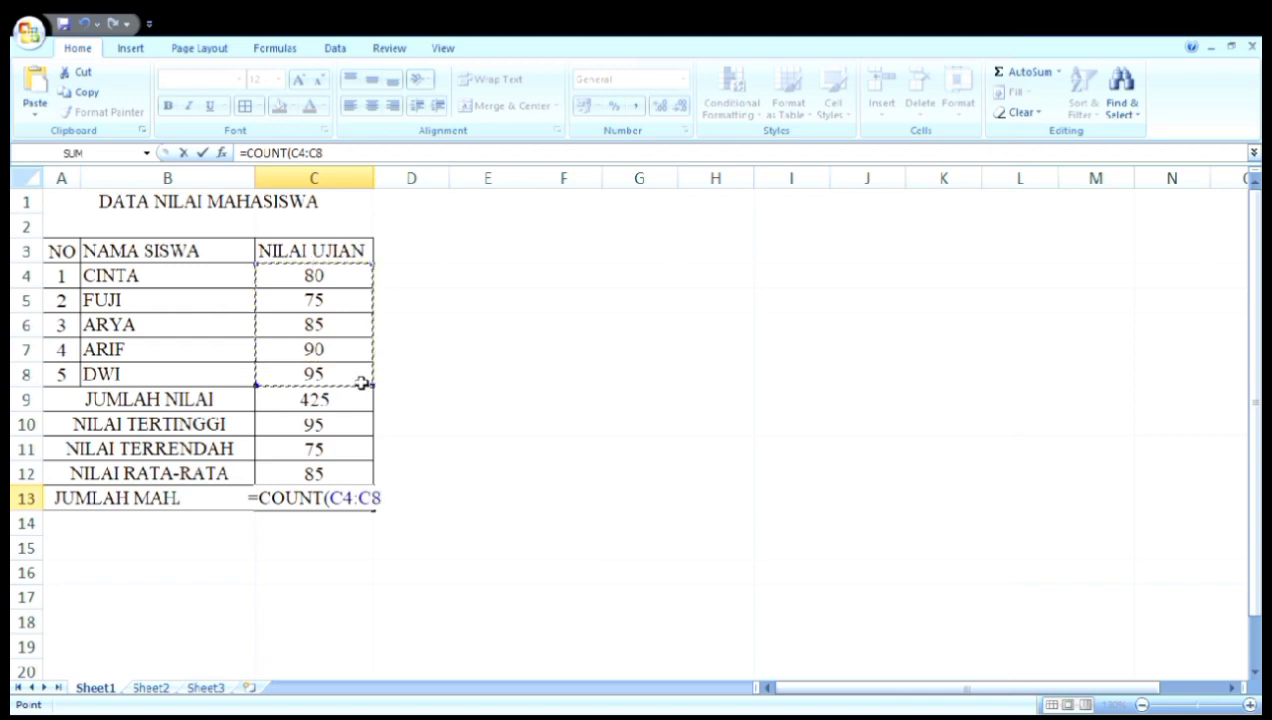
type(")")
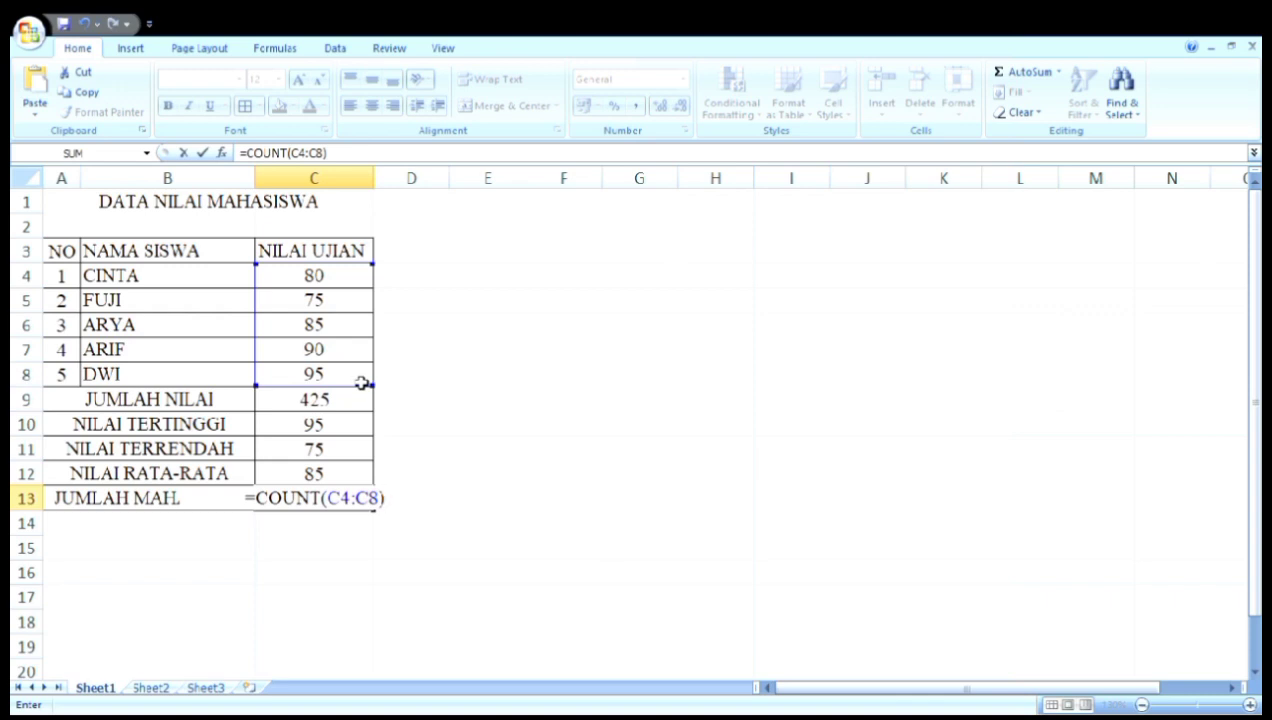
key("Return")
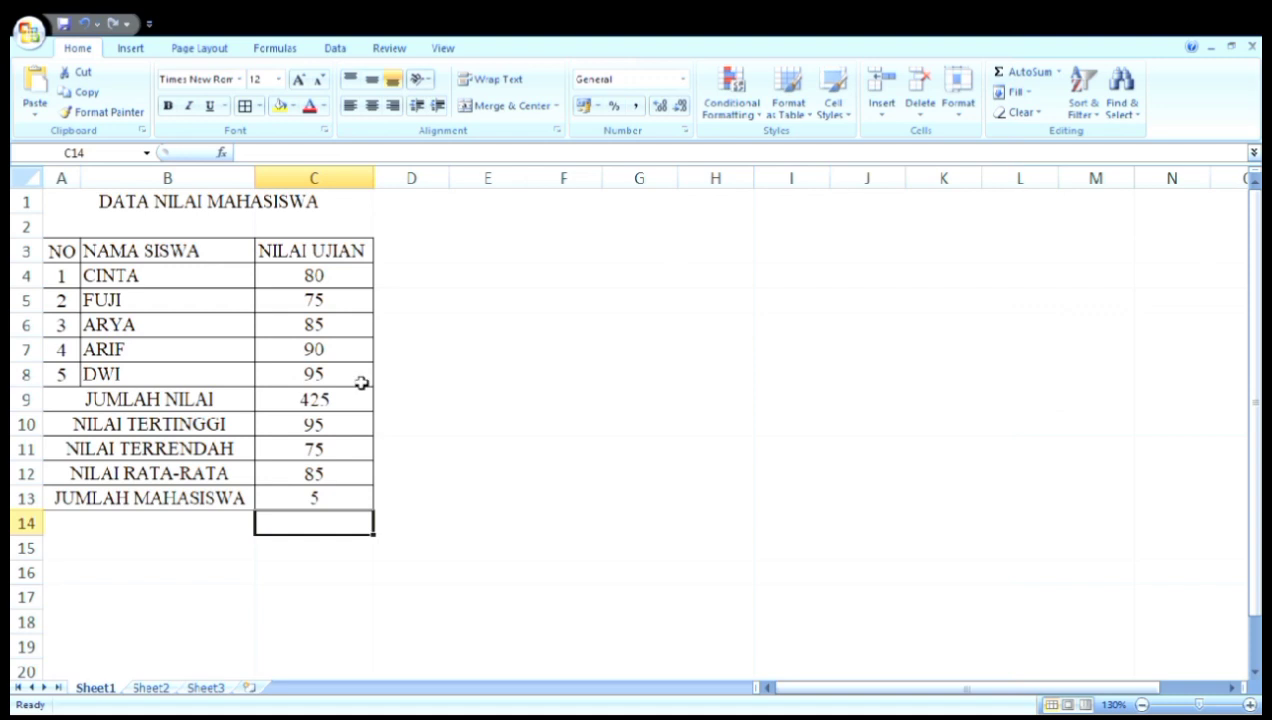